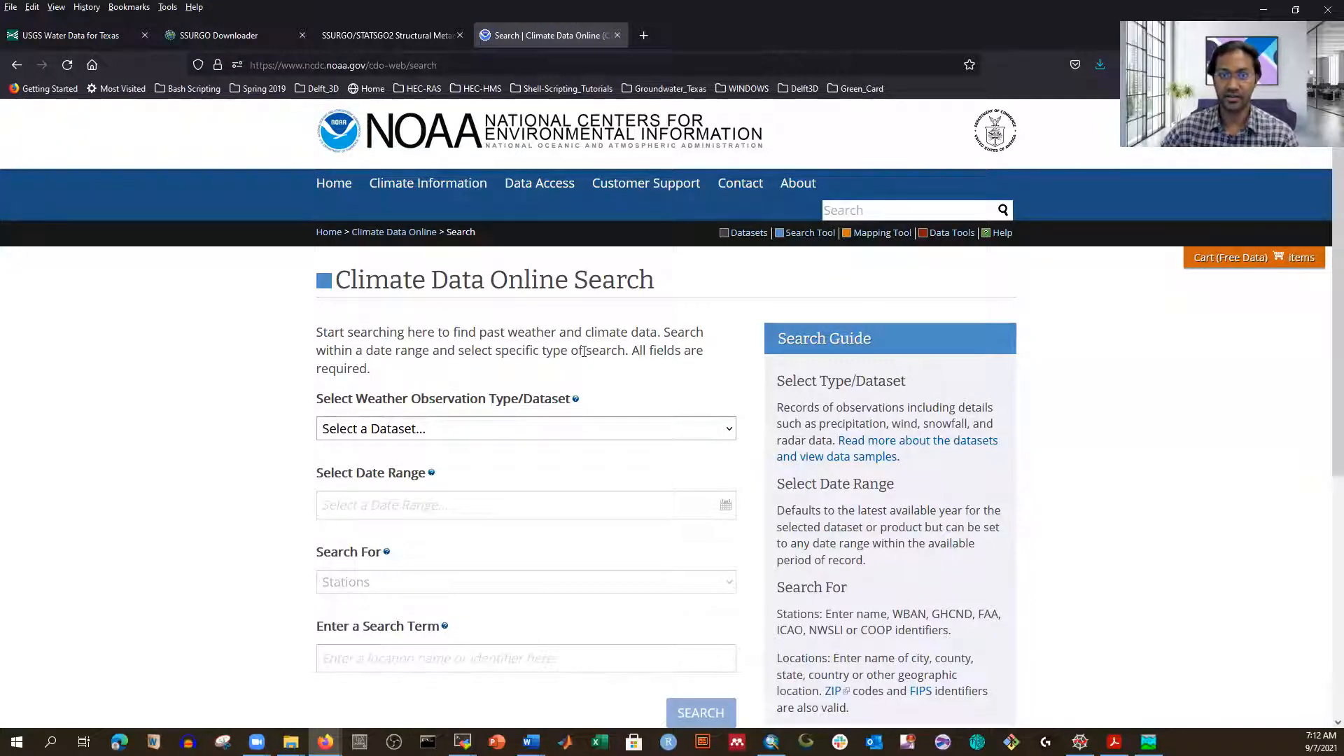
# Step: Choose the Normals Annual/Seasonal dataset
pyautogui.click(710, 427)
pyautogui.scroll(-2, 318, 353)
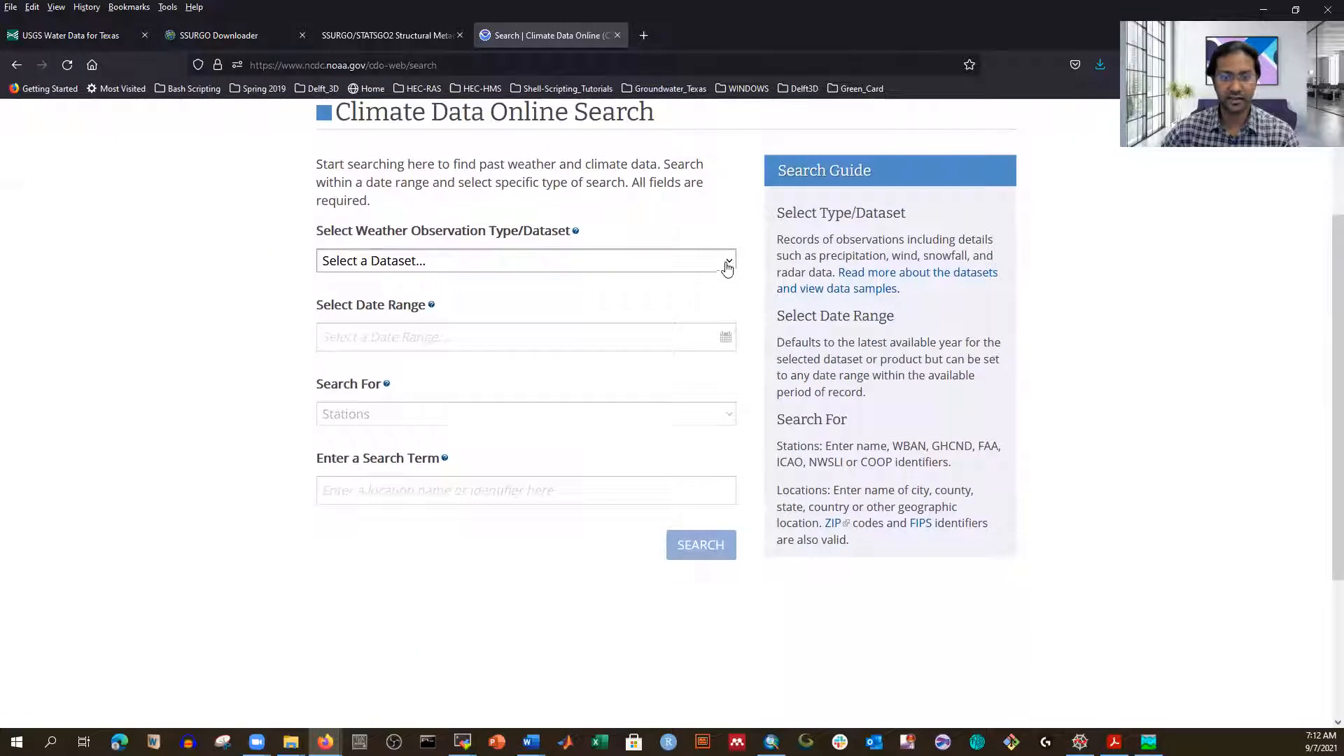
pyautogui.click(726, 262)
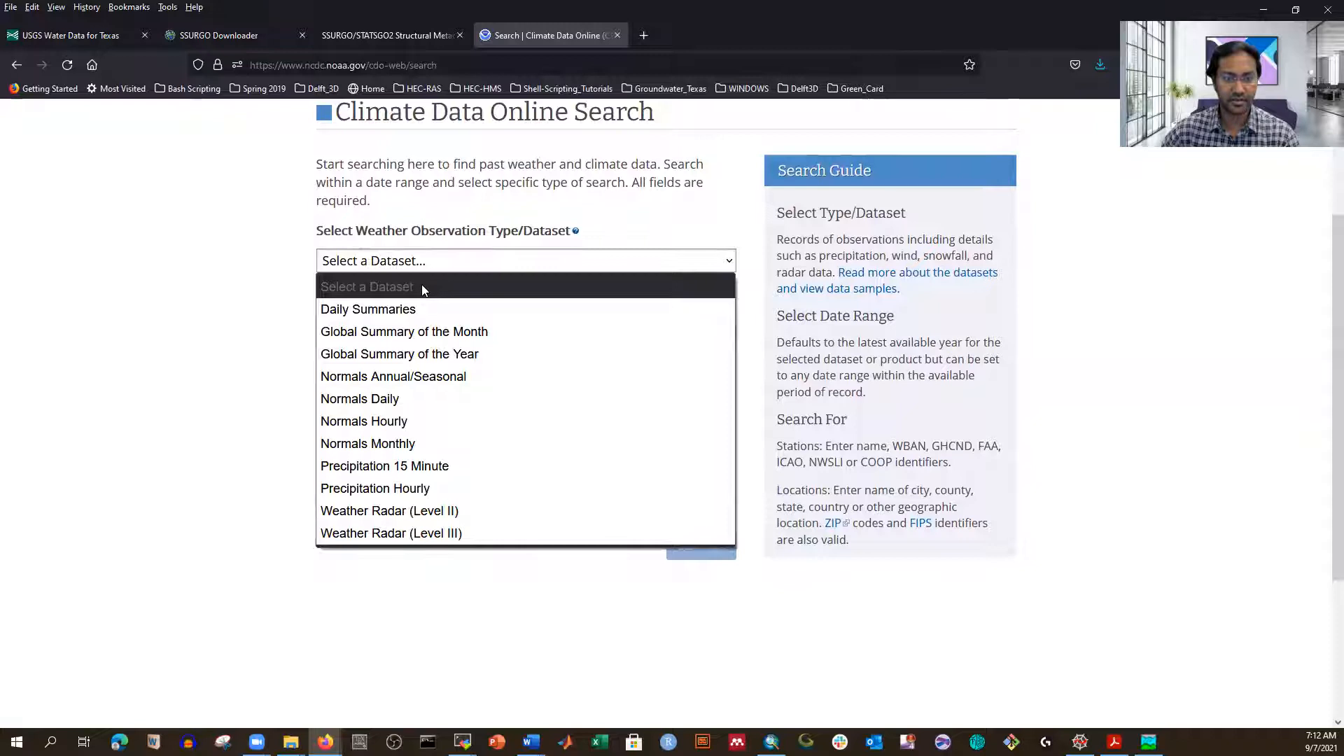
pyautogui.click(403, 379)
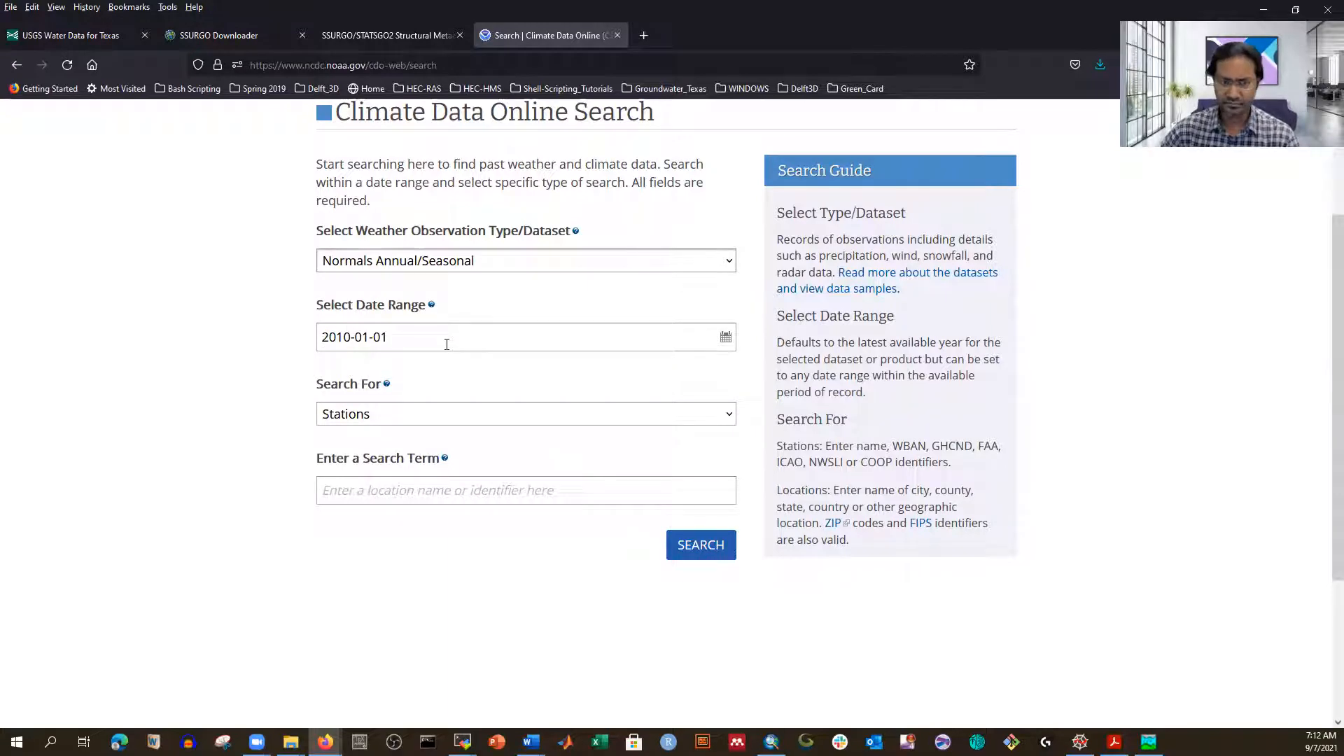
pyautogui.scroll(-1, 446, 344)
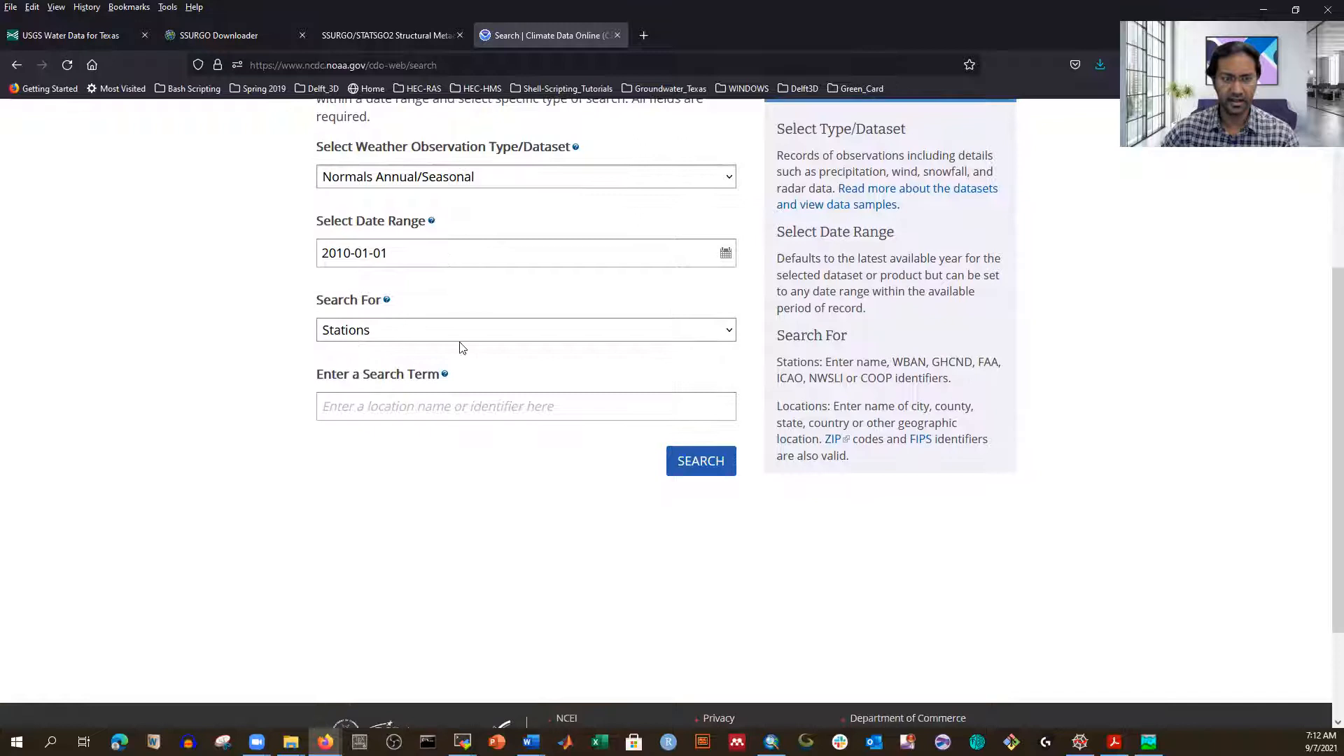
# Step: Search by Counties for Harris, picking the Harris suggestion
pyautogui.click(732, 335)
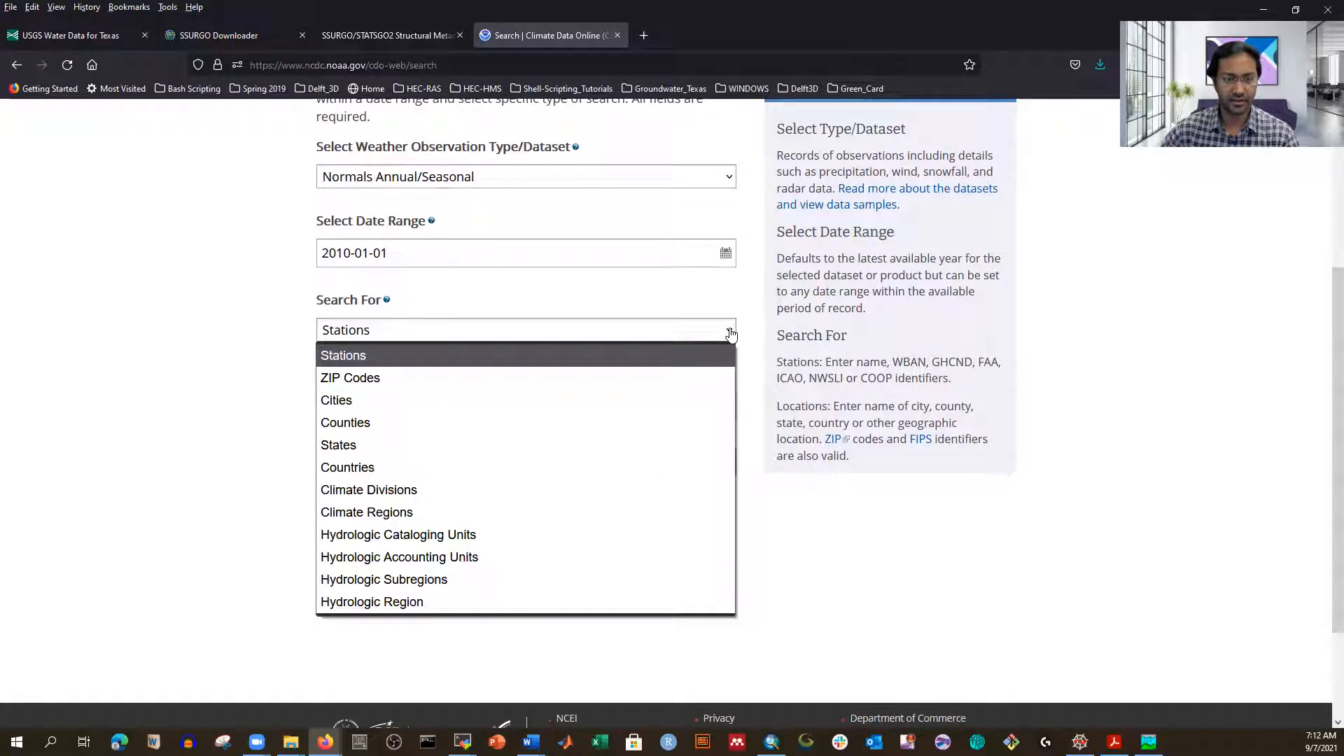
pyautogui.click(368, 424)
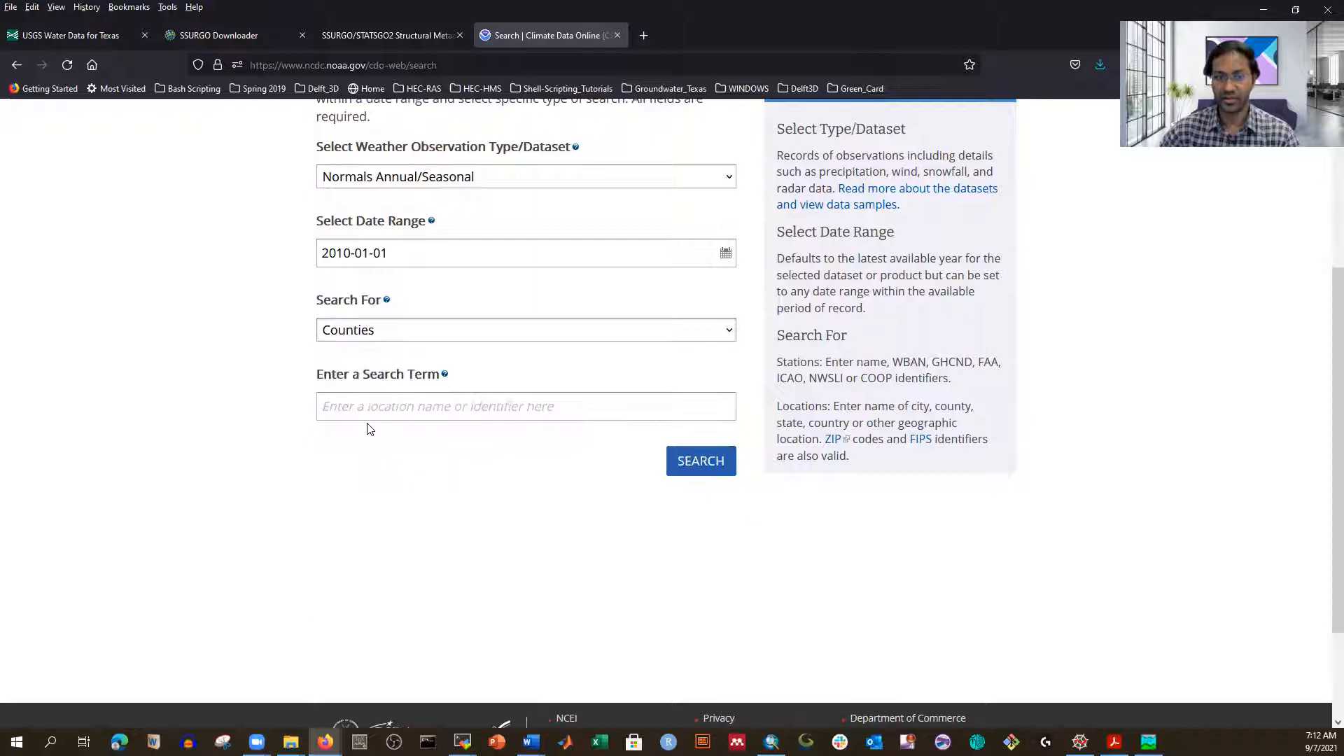
pyautogui.click(441, 407)
pyautogui.write('Ha')
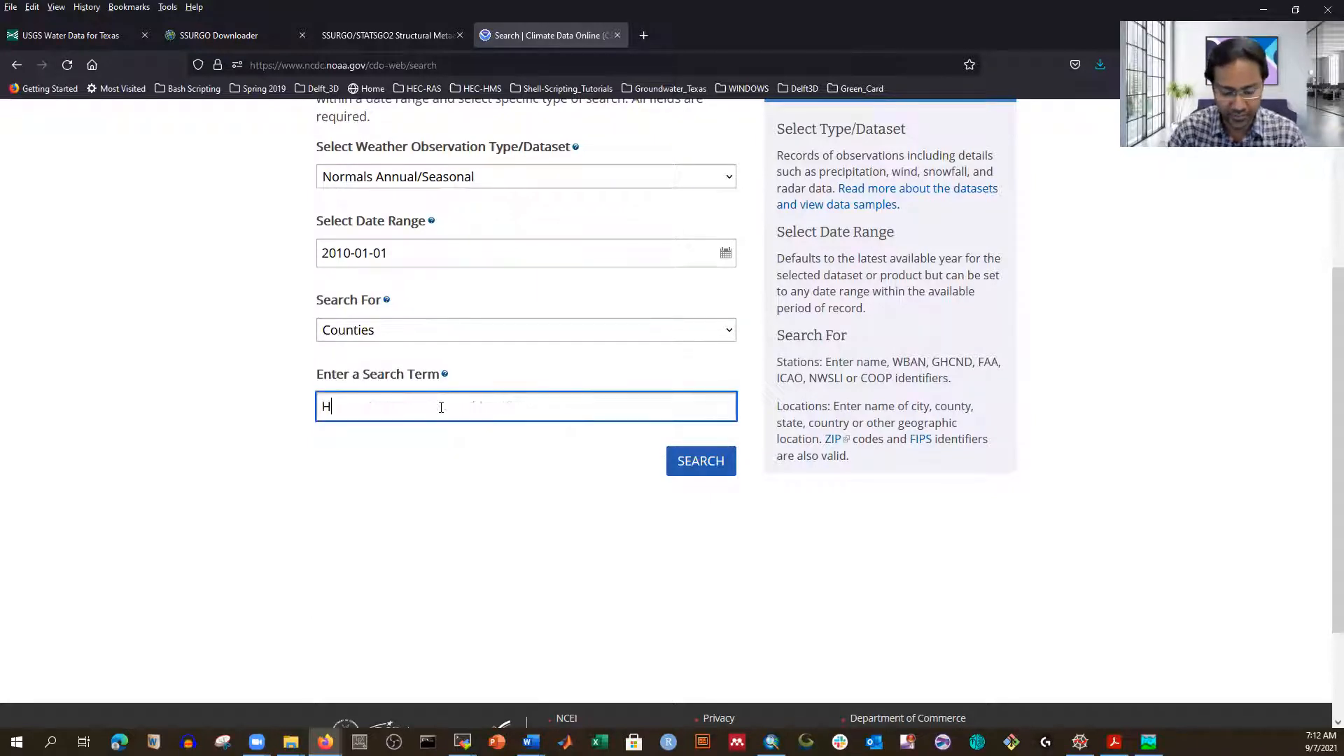
pyautogui.write('rrin')
pyautogui.press('BackSpace')
pyautogui.write('s')
pyautogui.click(352, 429)
pyautogui.click(700, 460)
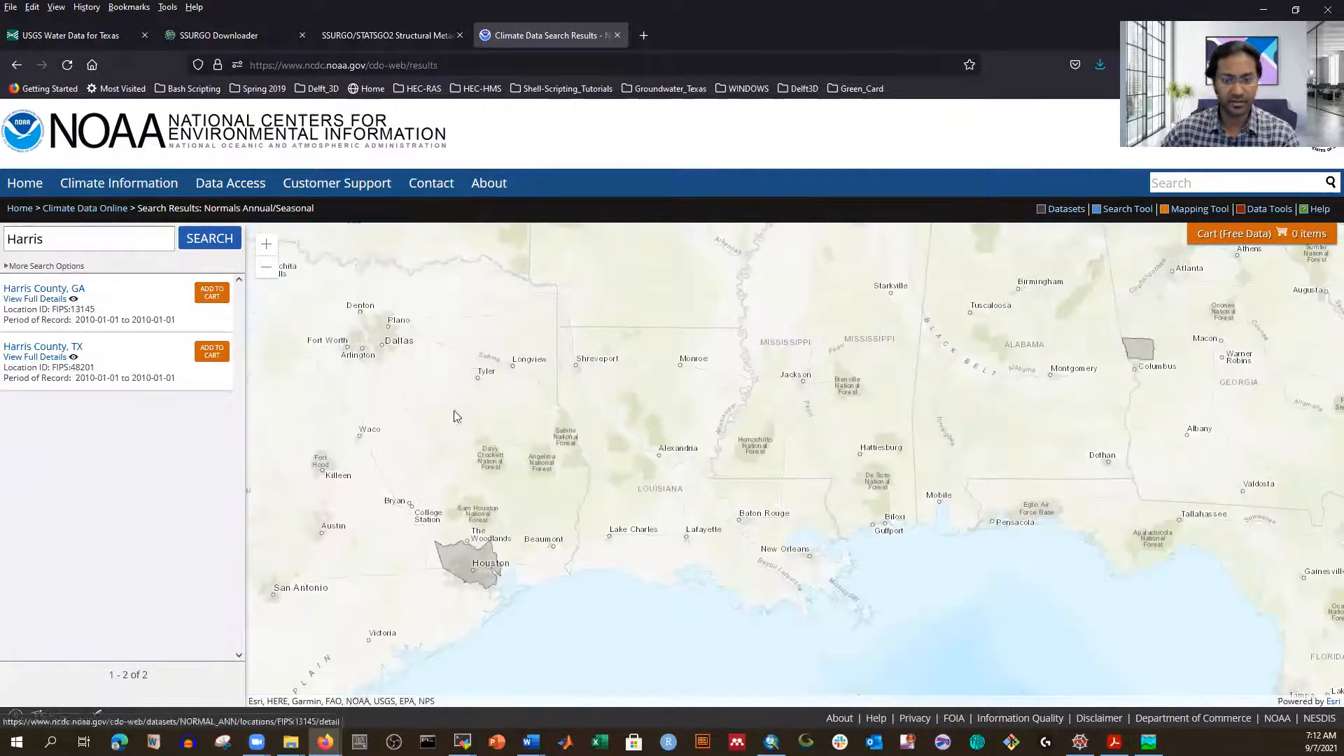
# Step: Center the map on Harris County, TX, add it to the cart, and acknowledge the session-expired alert
pyautogui.scroll(2, 440, 612)
pyautogui.moveTo(596, 448); pyautogui.dragTo(681, 431)
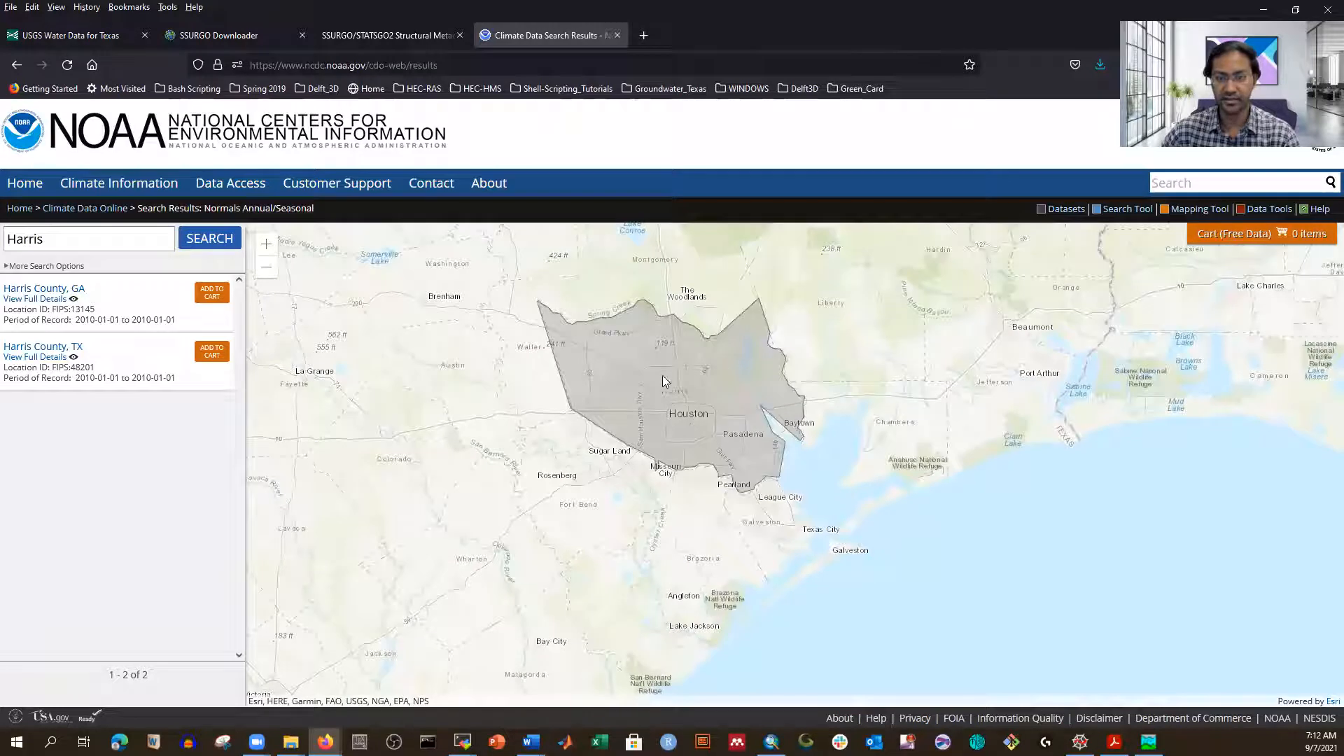
pyautogui.moveTo(661, 381); pyautogui.dragTo(631, 416)
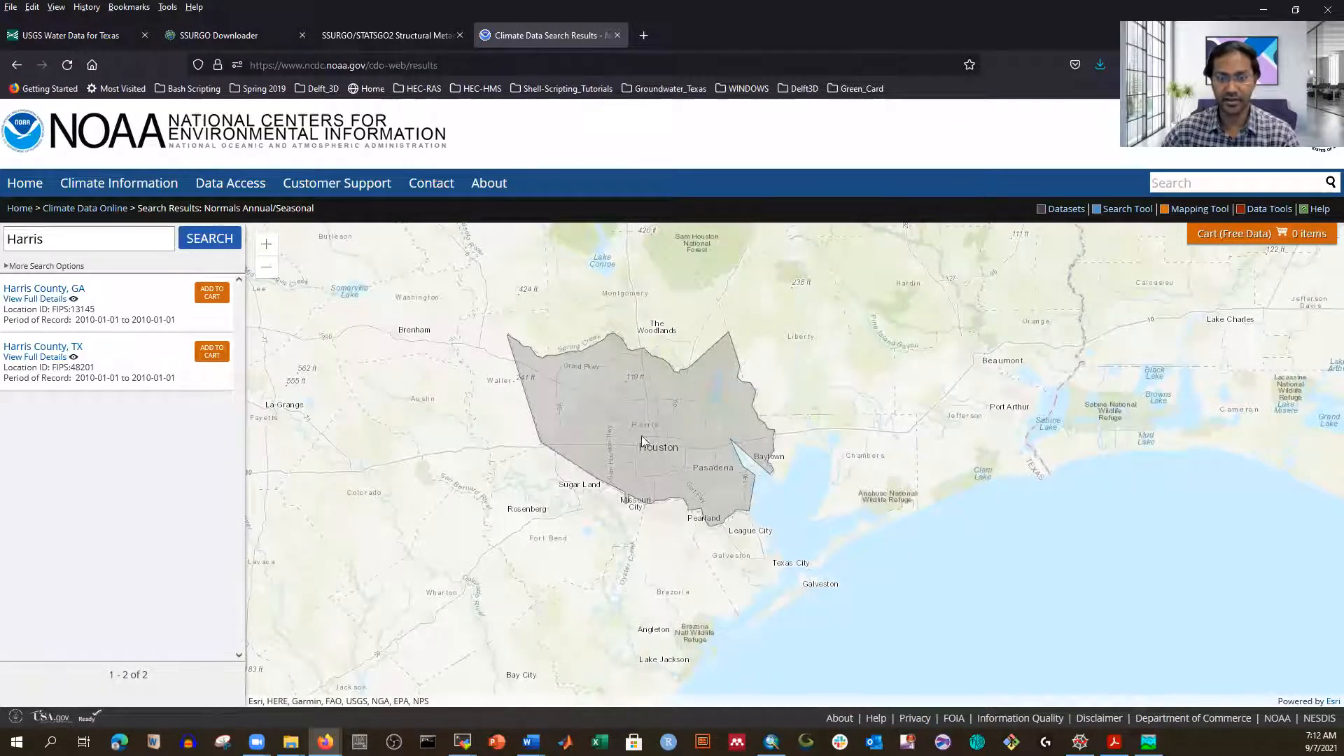
pyautogui.scroll(-1, 659, 459)
pyautogui.scroll(2, 659, 459)
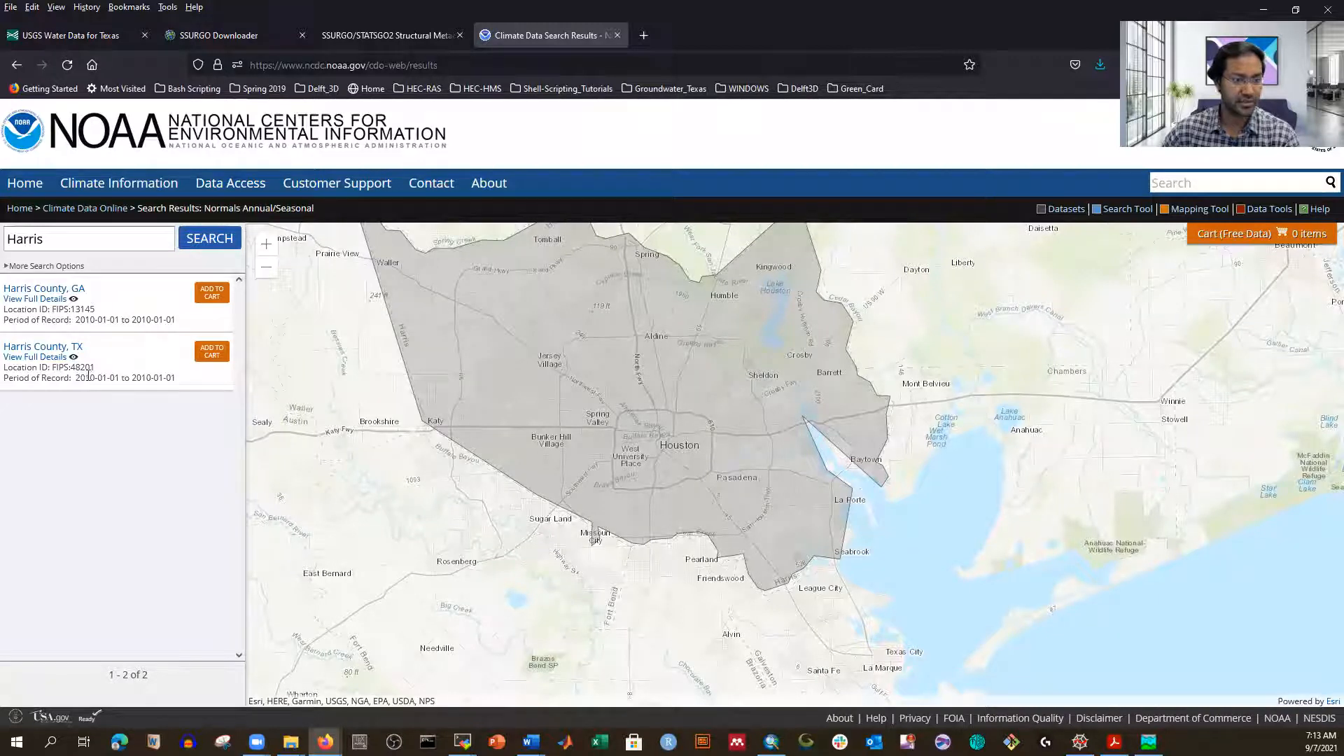
pyautogui.click(212, 354)
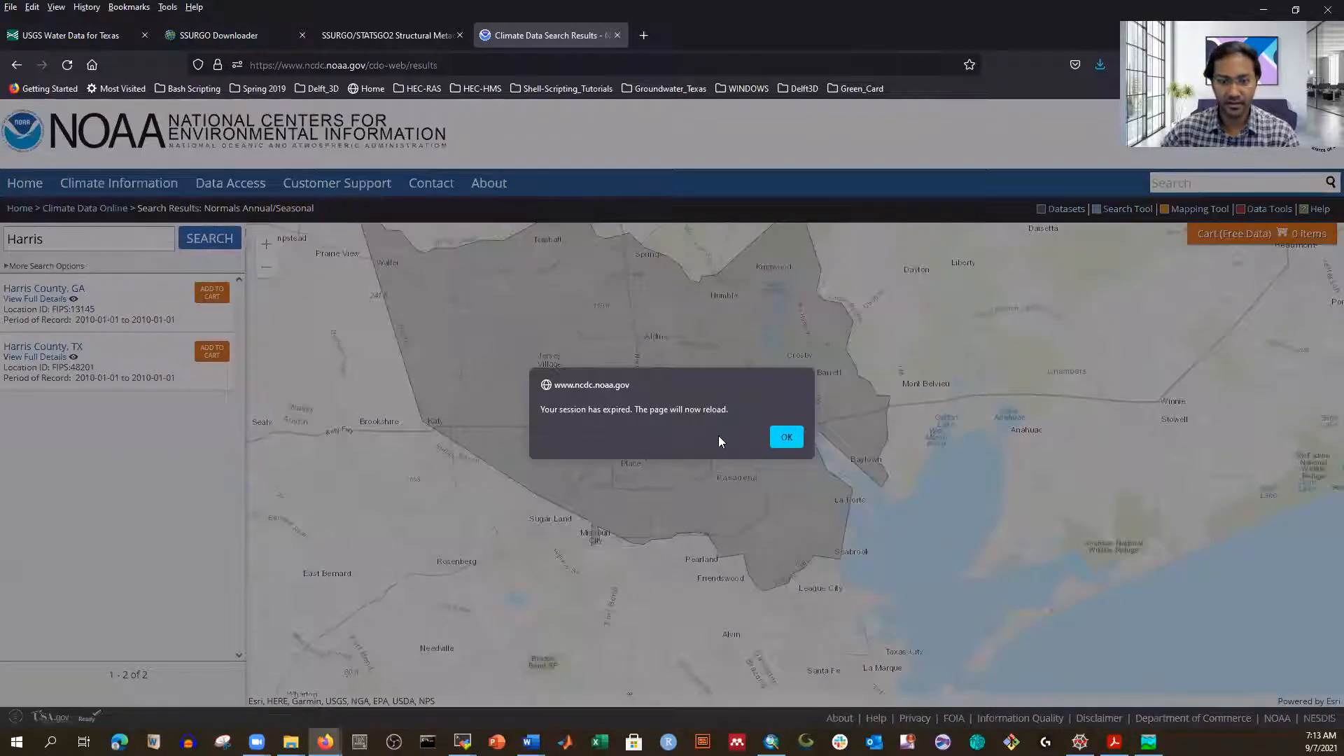
pyautogui.click(780, 437)
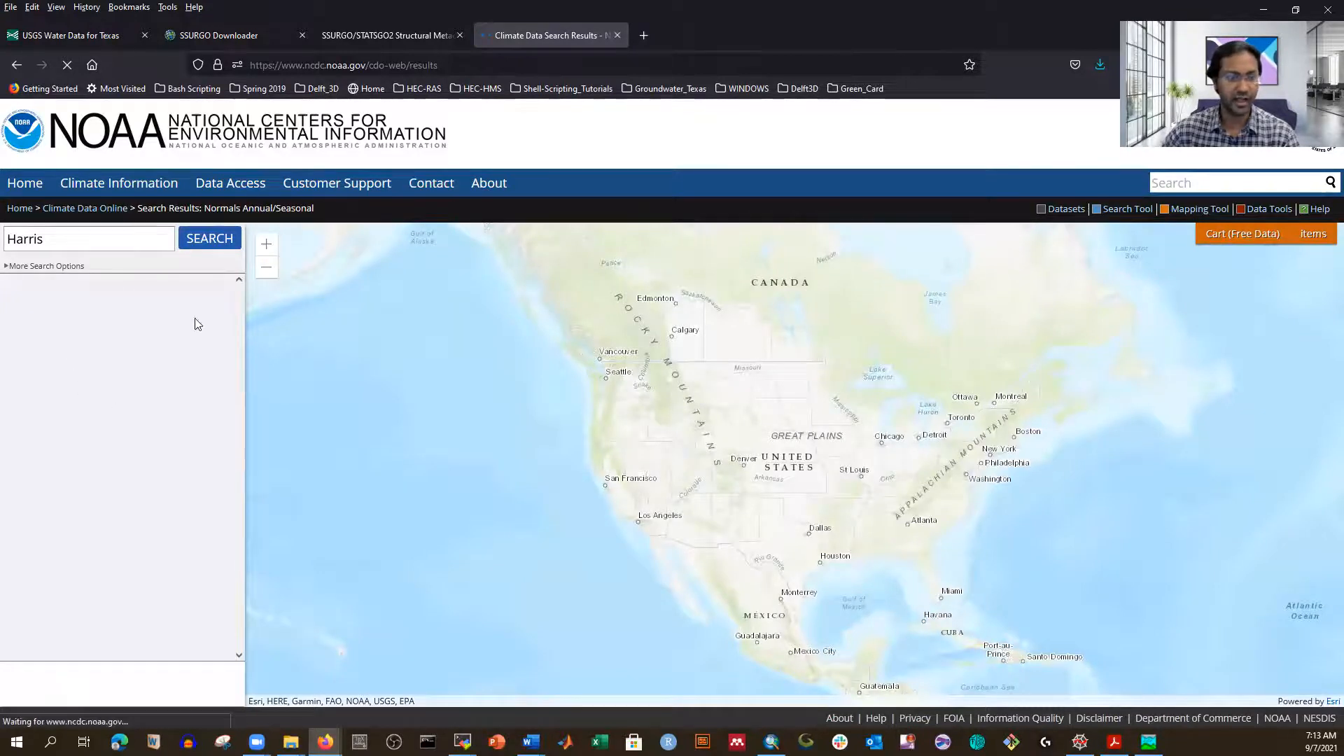
# Step: Rerun the Harris search and go to the Cart (Free Data) options page
pyautogui.click(208, 246)
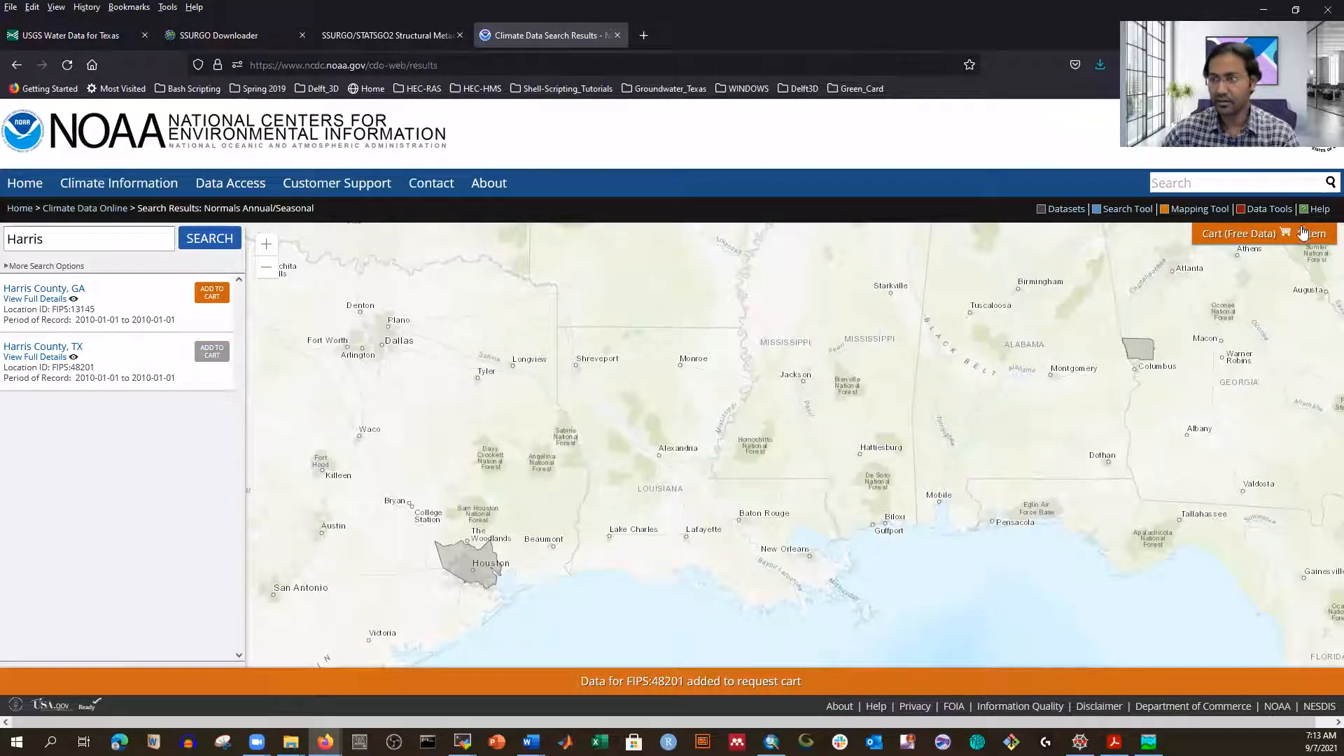
pyautogui.moveTo(1302, 233)
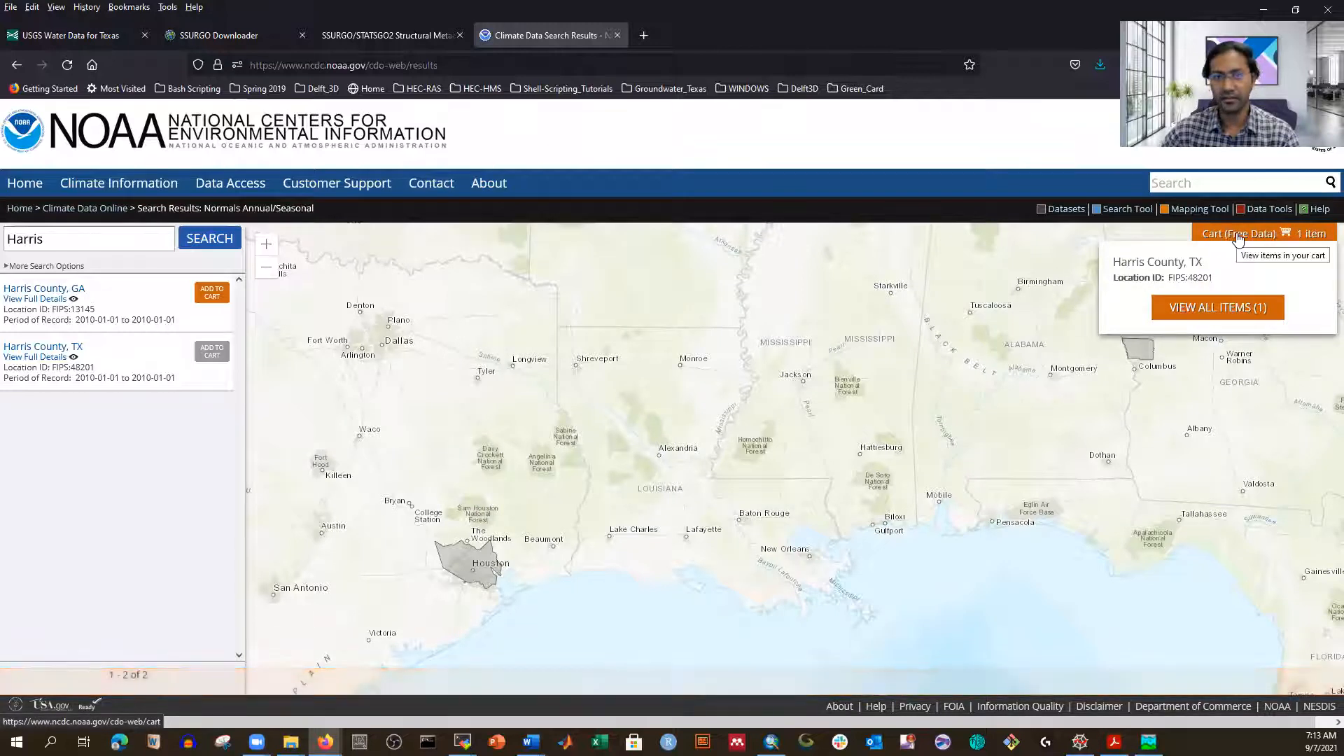
pyautogui.click(1237, 238)
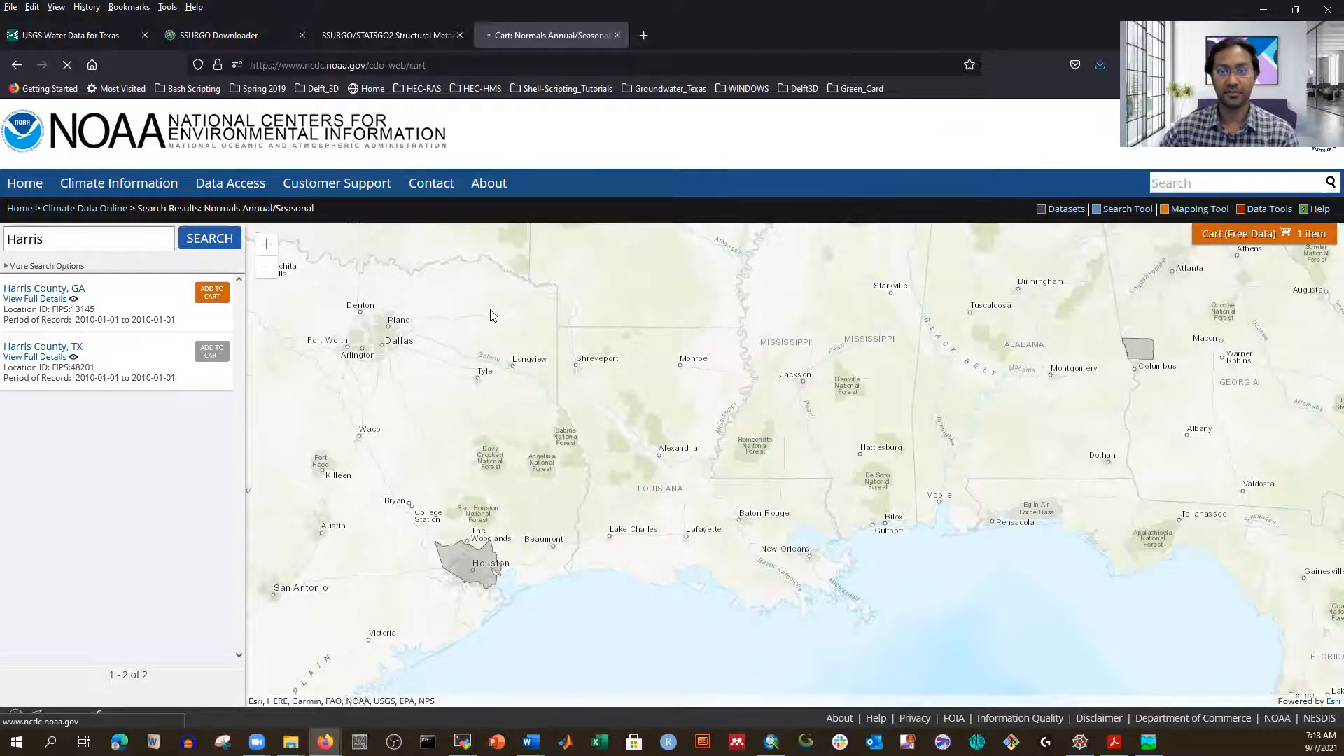
pyautogui.scroll(-1, 400, 406)
pyautogui.scroll(-3, 400, 406)
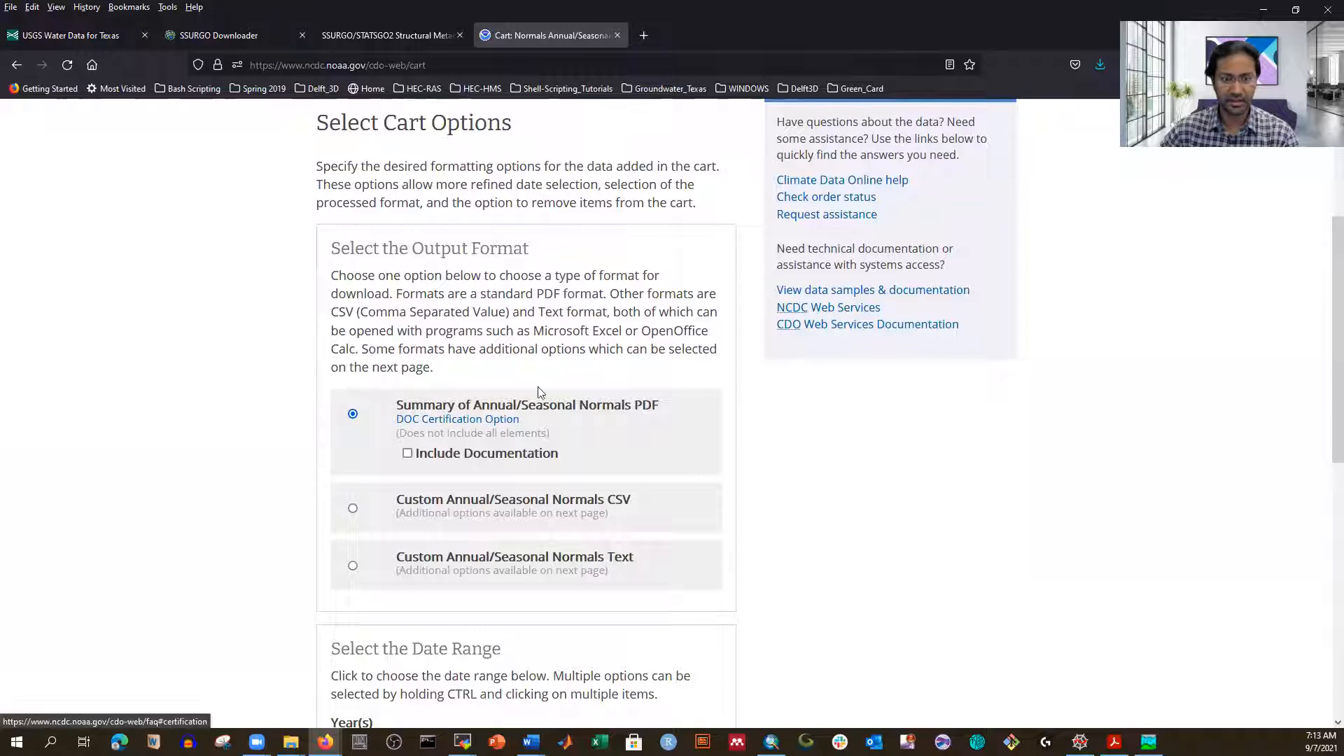
# Step: Select Custom Annual/Seasonal Normals CSV output and continue to Custom Options
pyautogui.click(352, 509)
pyautogui.scroll(-1, 679, 481)
pyautogui.scroll(-1, 683, 481)
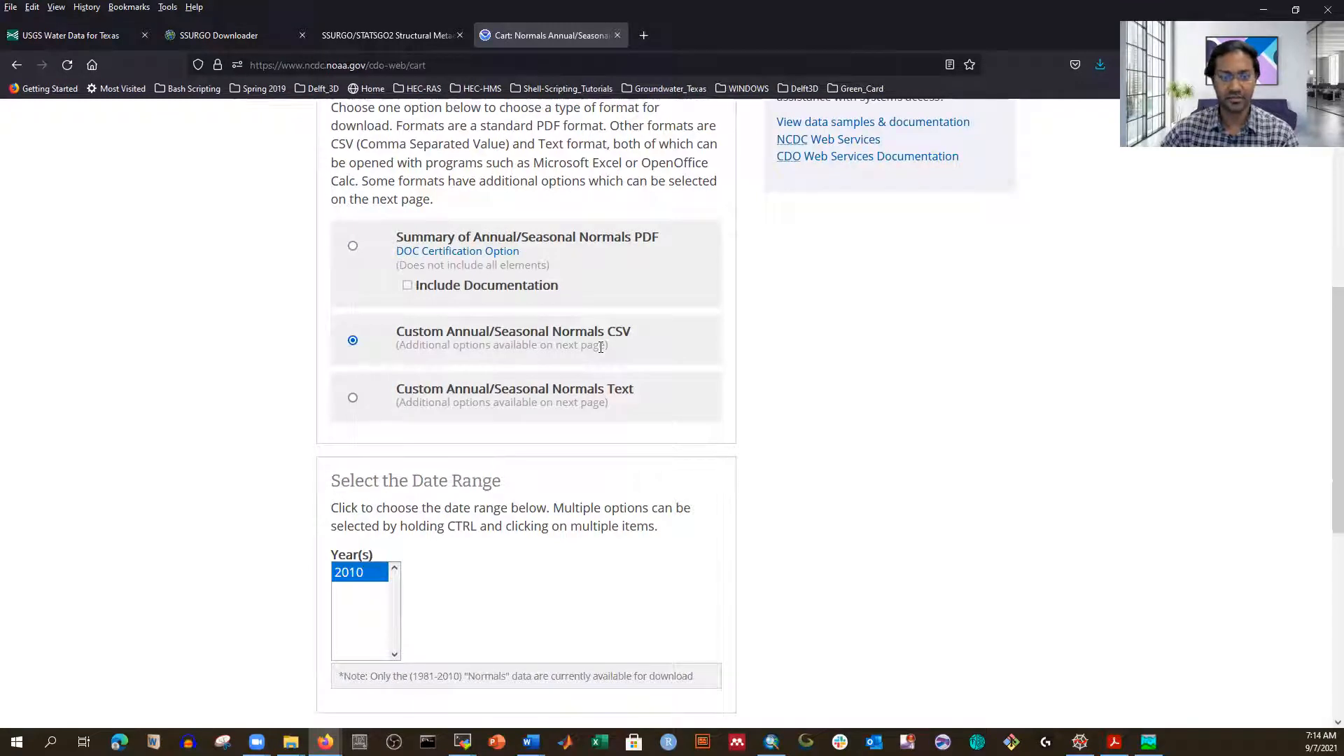
pyautogui.scroll(-4, 476, 406)
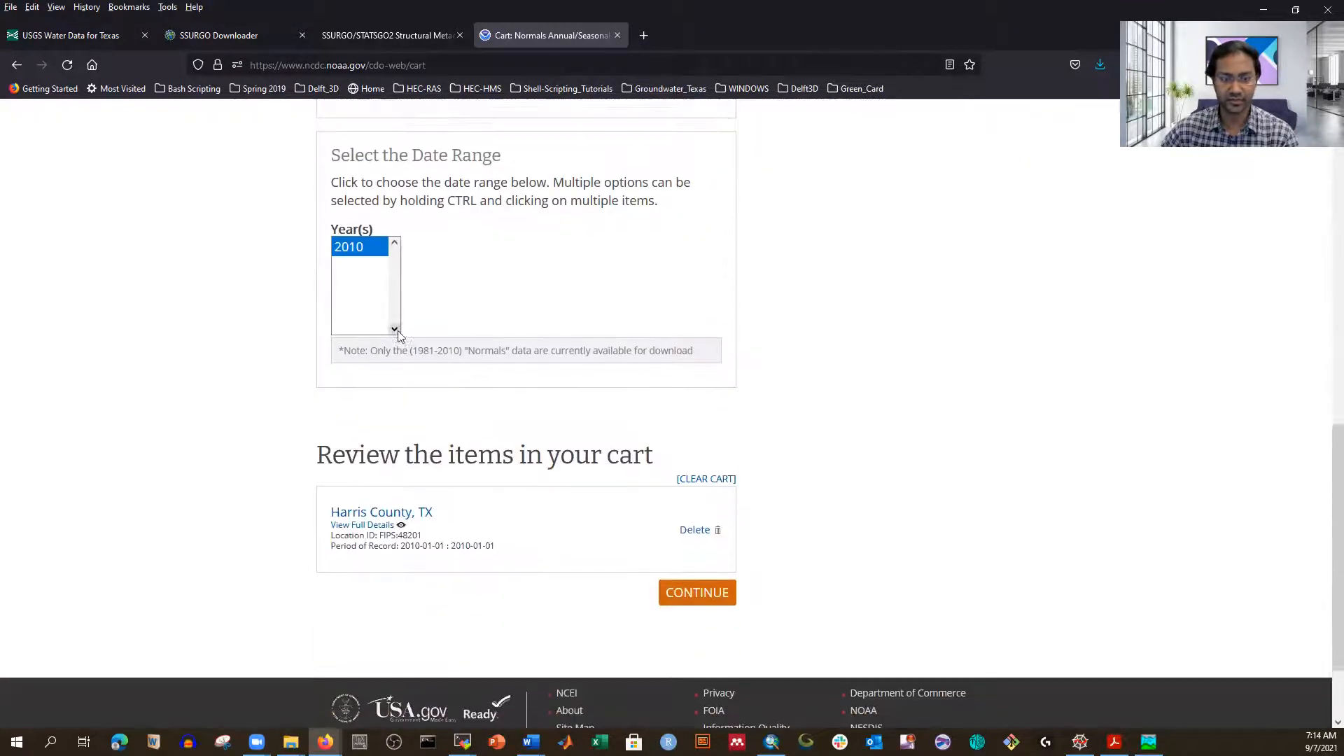
pyautogui.scroll(2, 280, 396)
pyautogui.scroll(-3, 429, 411)
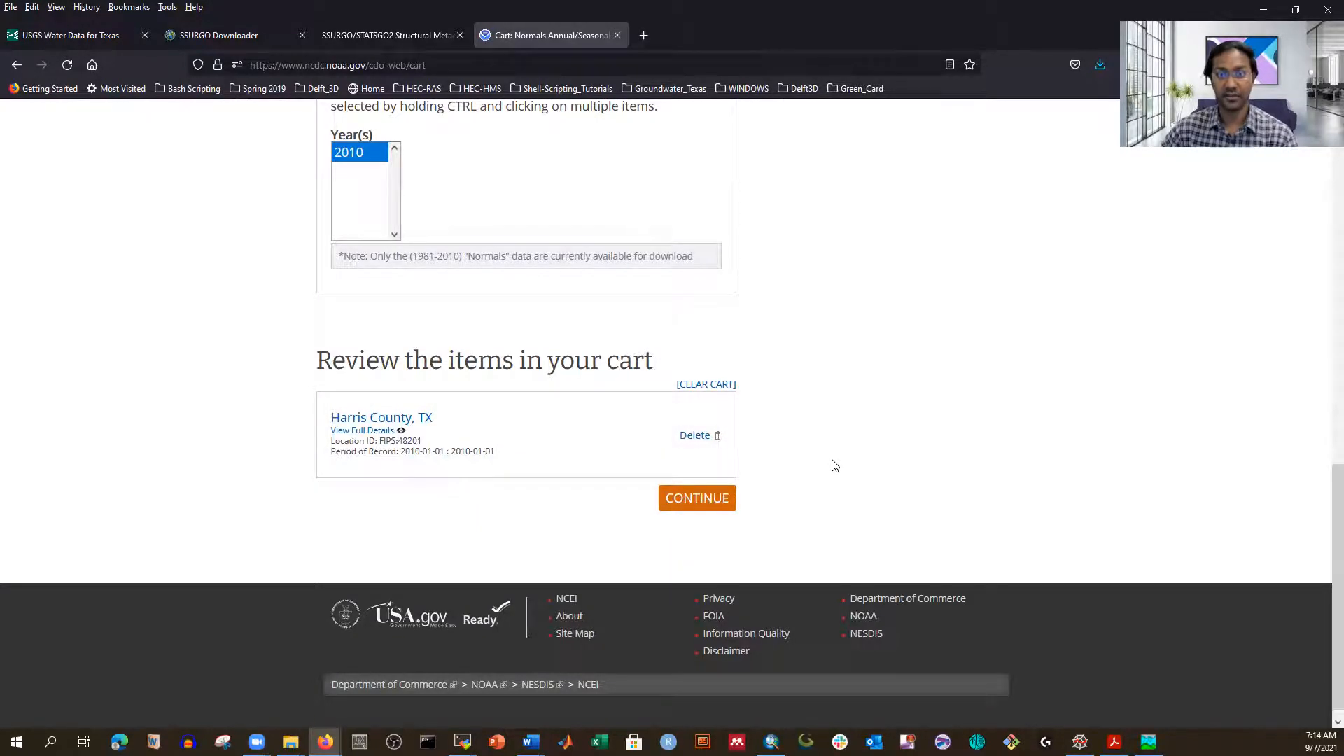
pyautogui.press('F5')
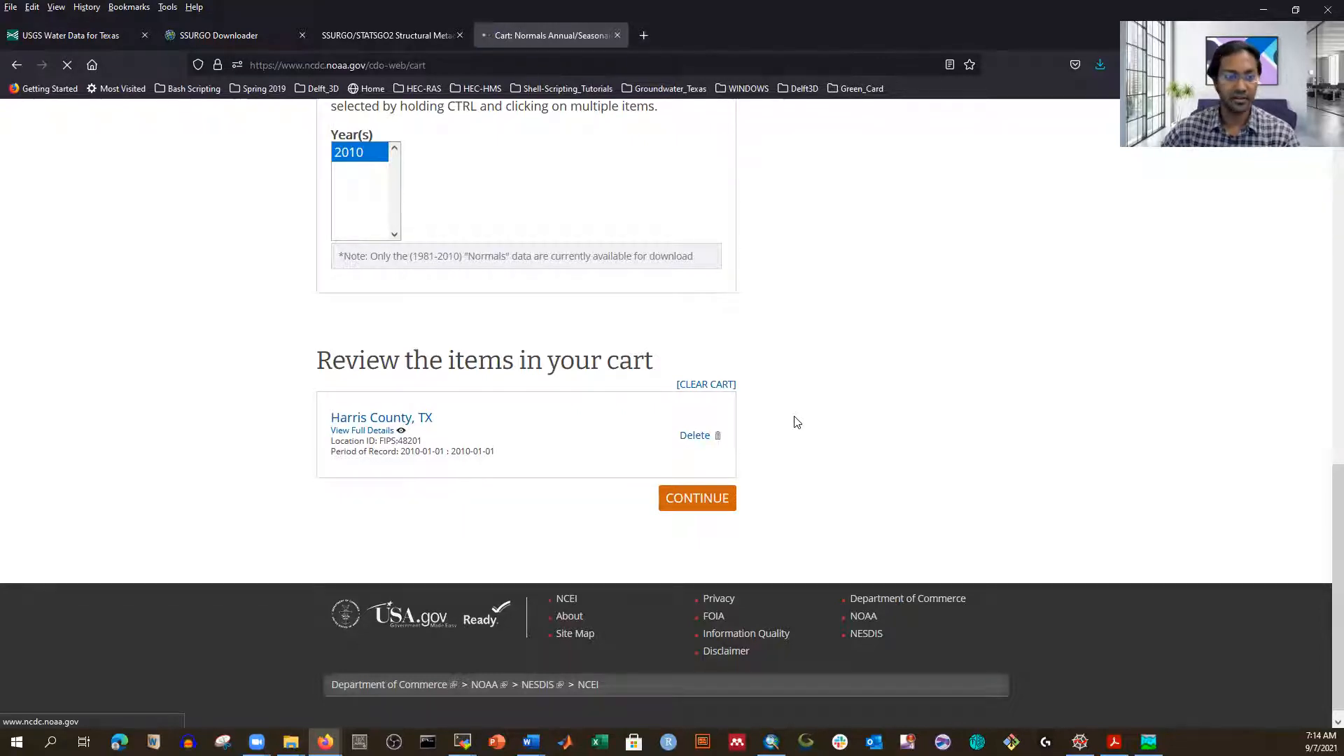
pyautogui.scroll(-5, 302, 388)
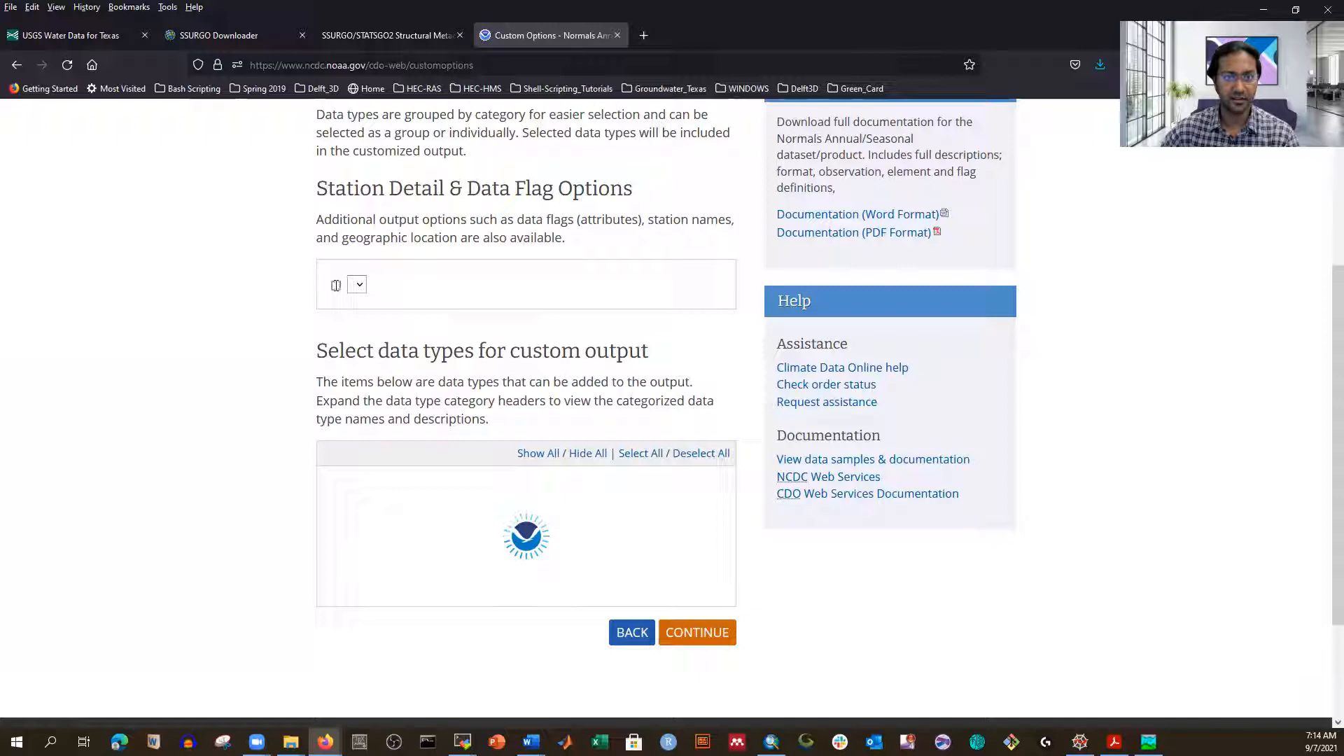
# Step: Tick Include Data Flags and leave Units on Standard
pyautogui.scroll(3, 356, 461)
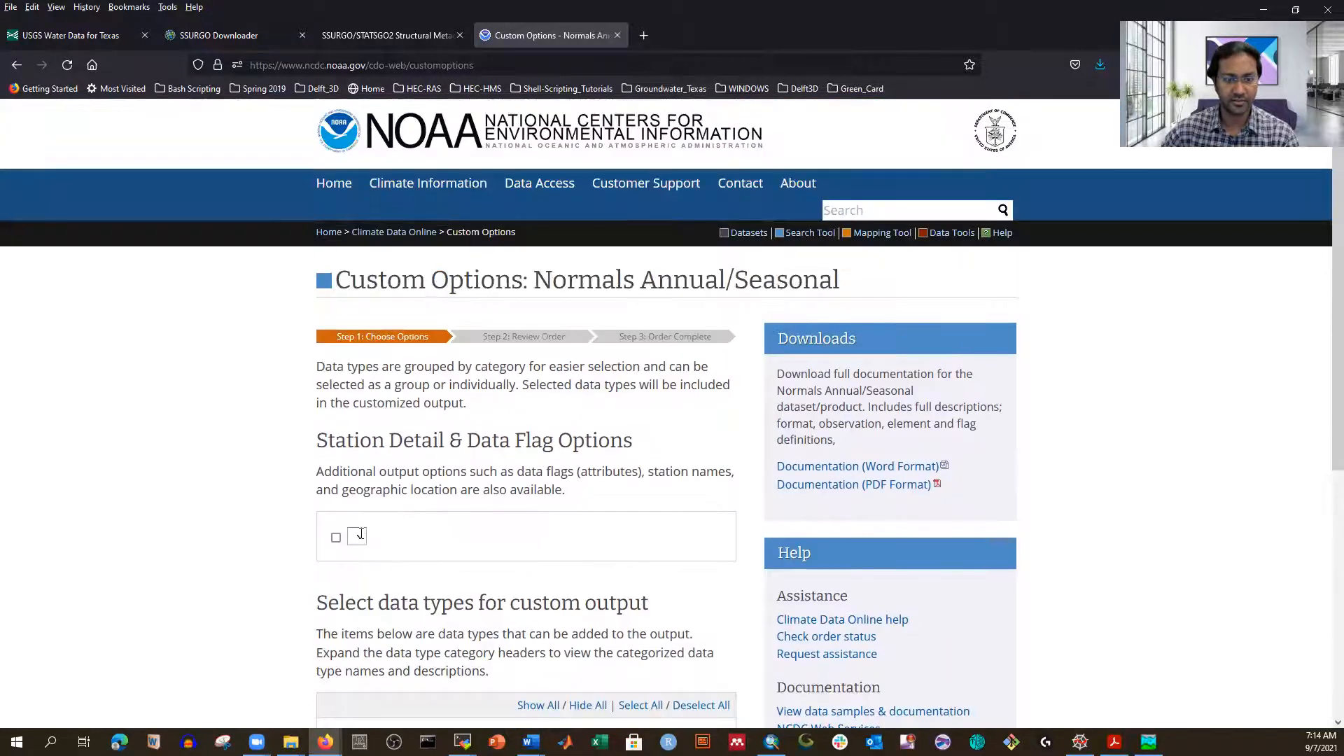
pyautogui.scroll(-4, 362, 532)
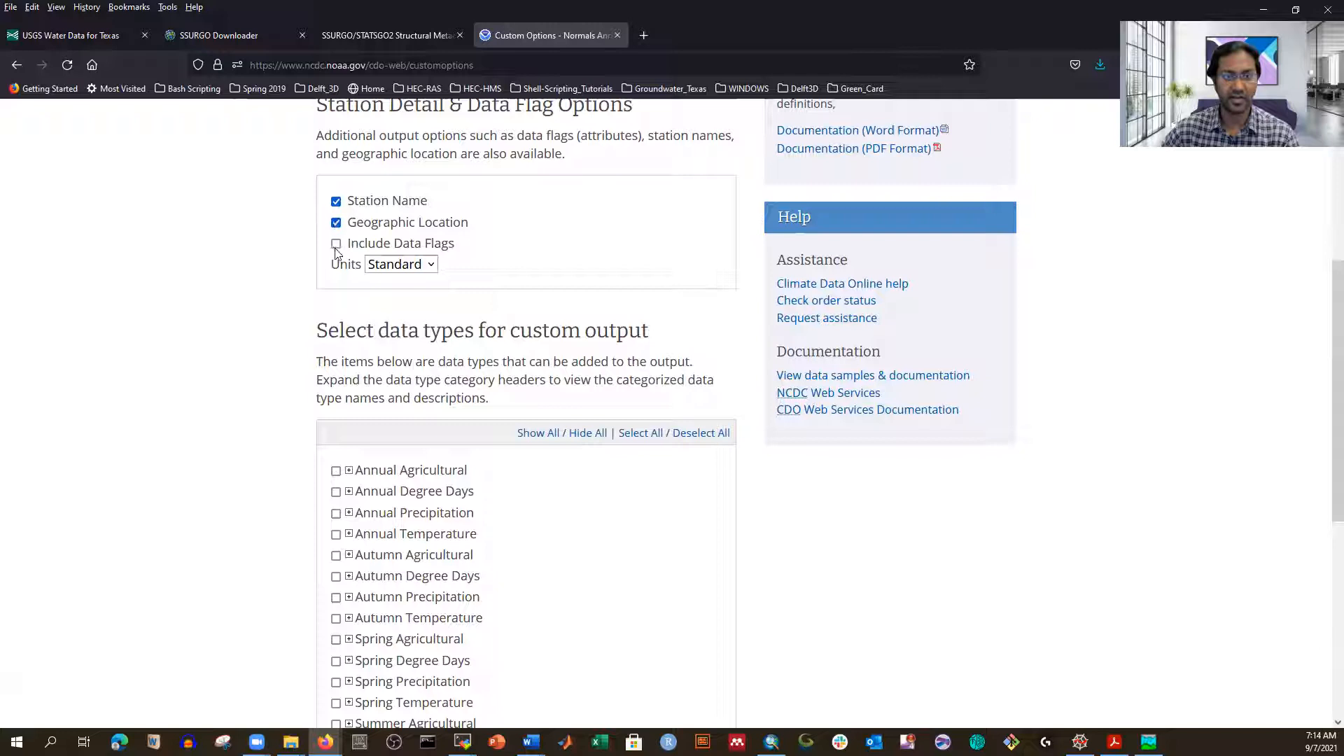
pyautogui.click(336, 247)
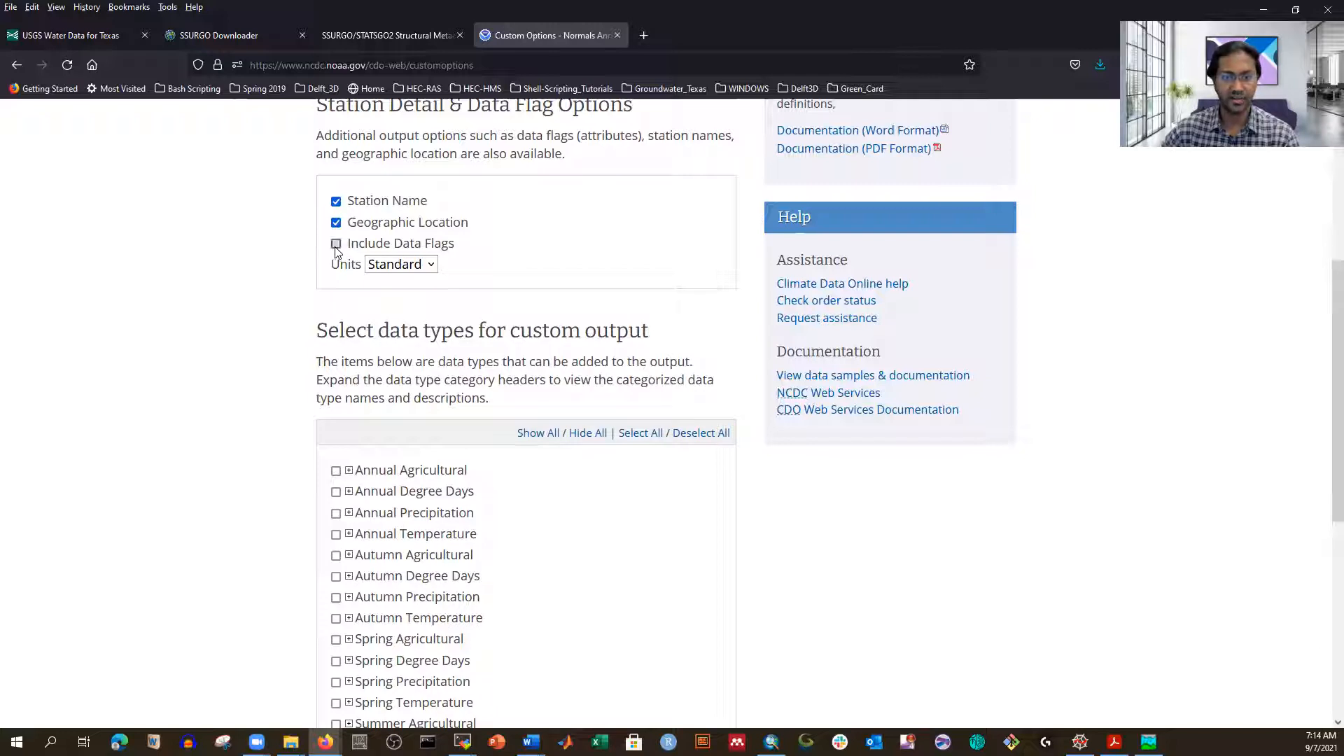
pyautogui.click(430, 269)
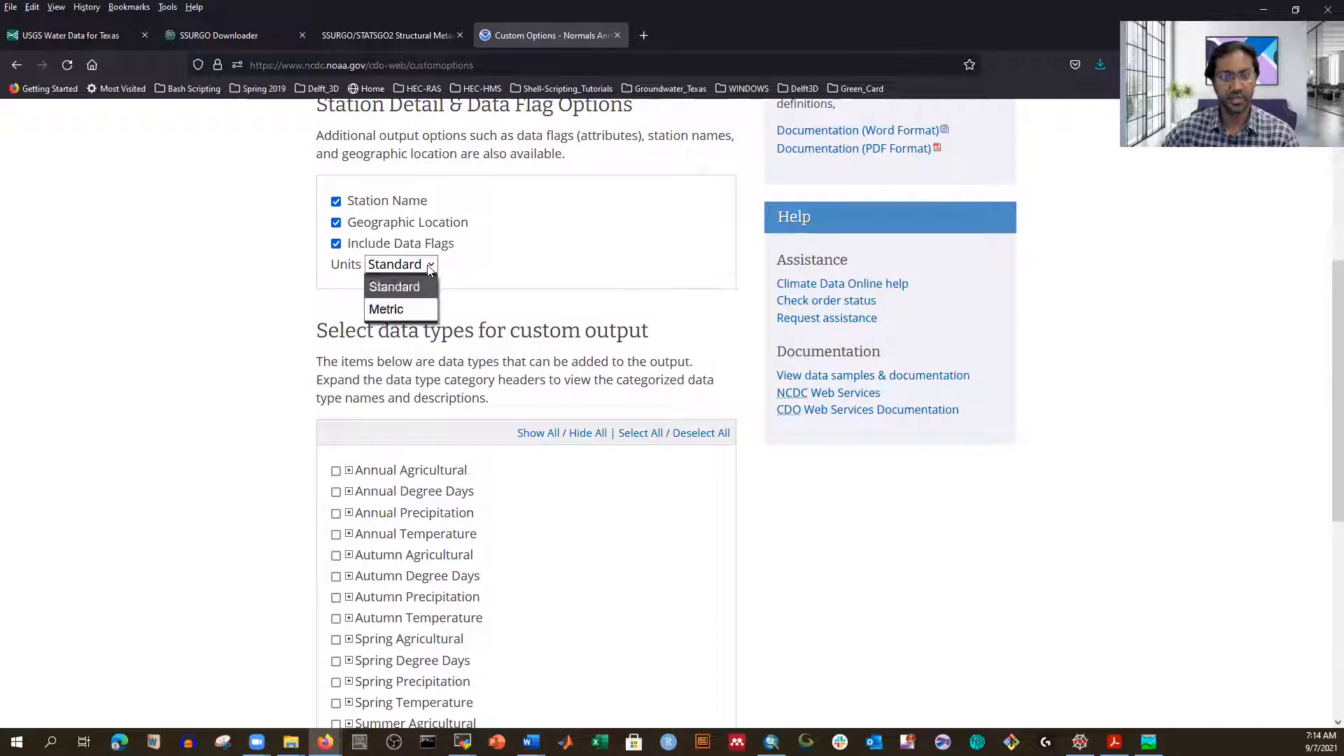
pyautogui.click(430, 270)
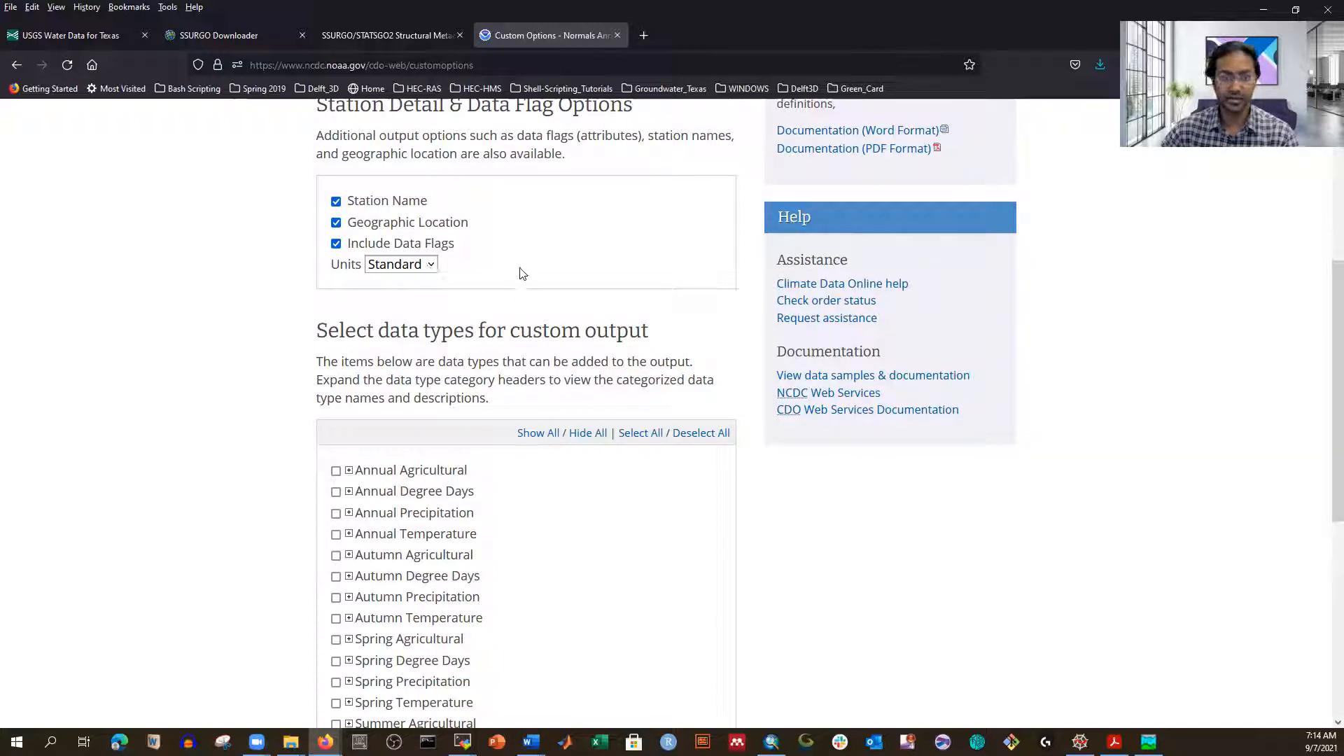
pyautogui.scroll(-2, 520, 273)
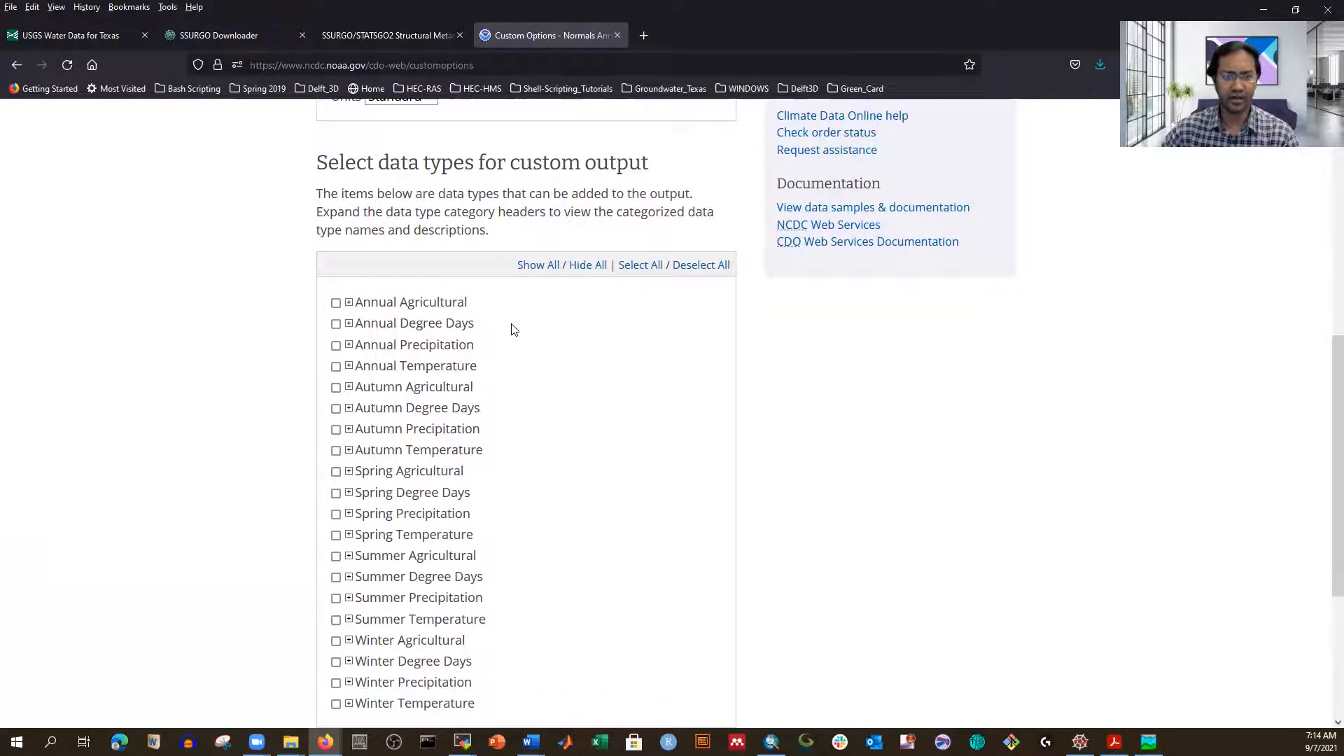
# Step: Tick Annual Precipitation, check all its data types are selected, and continue to review
pyautogui.scroll(-1, 515, 329)
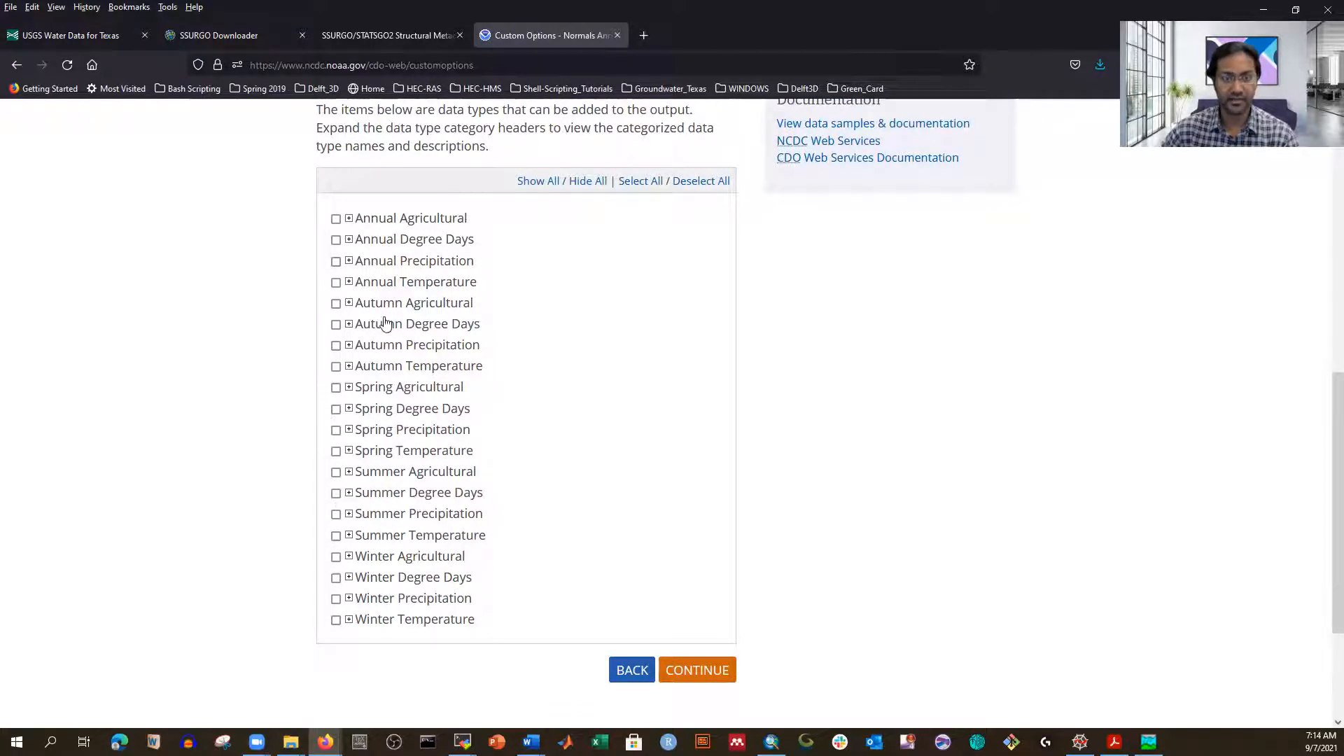
pyautogui.click(337, 264)
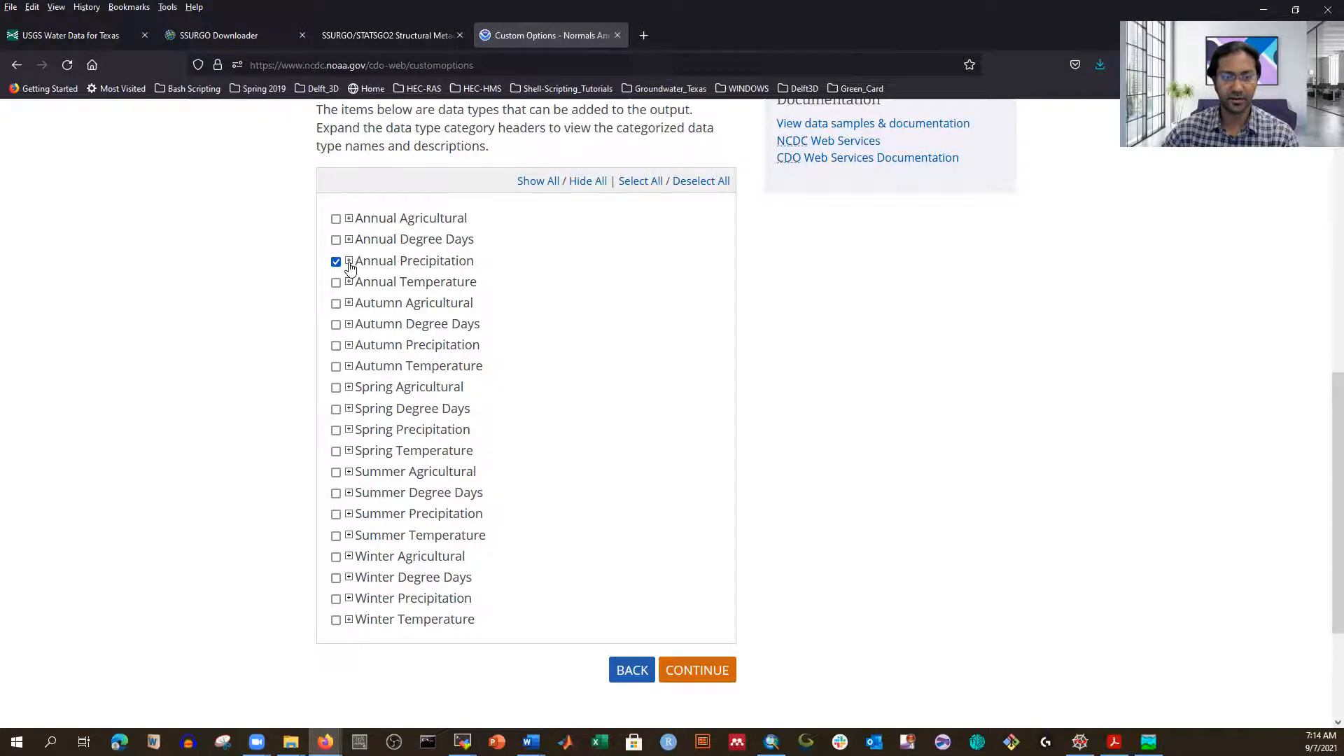
pyautogui.click(348, 261)
pyautogui.scroll(-5, 542, 373)
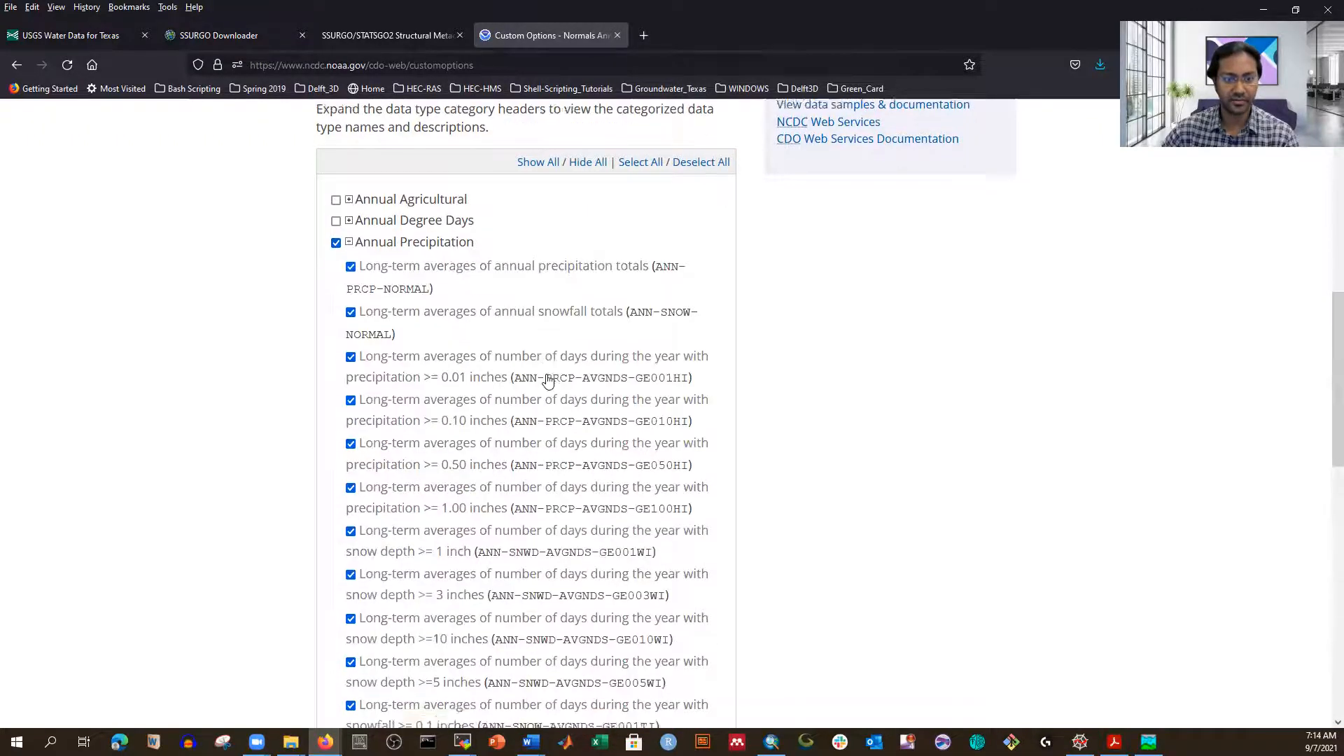
pyautogui.scroll(5, 570, 456)
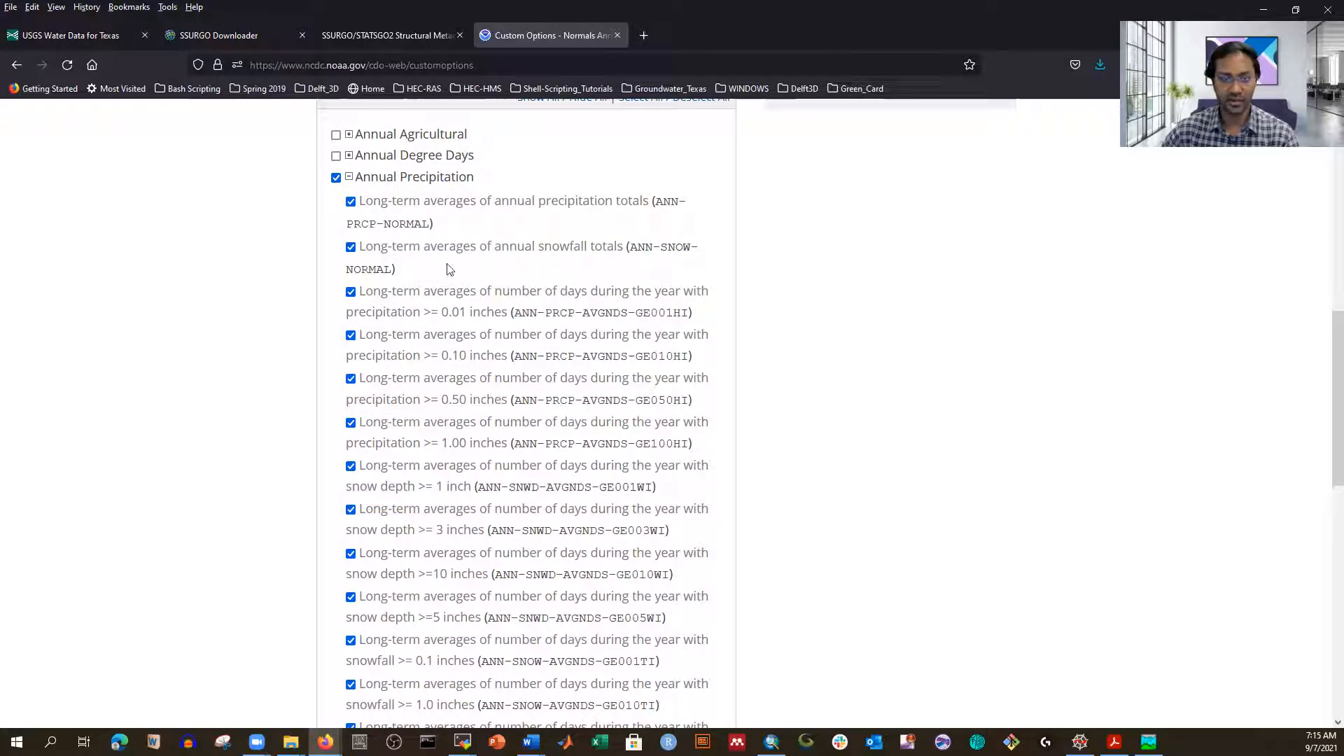
pyautogui.scroll(-3, 654, 339)
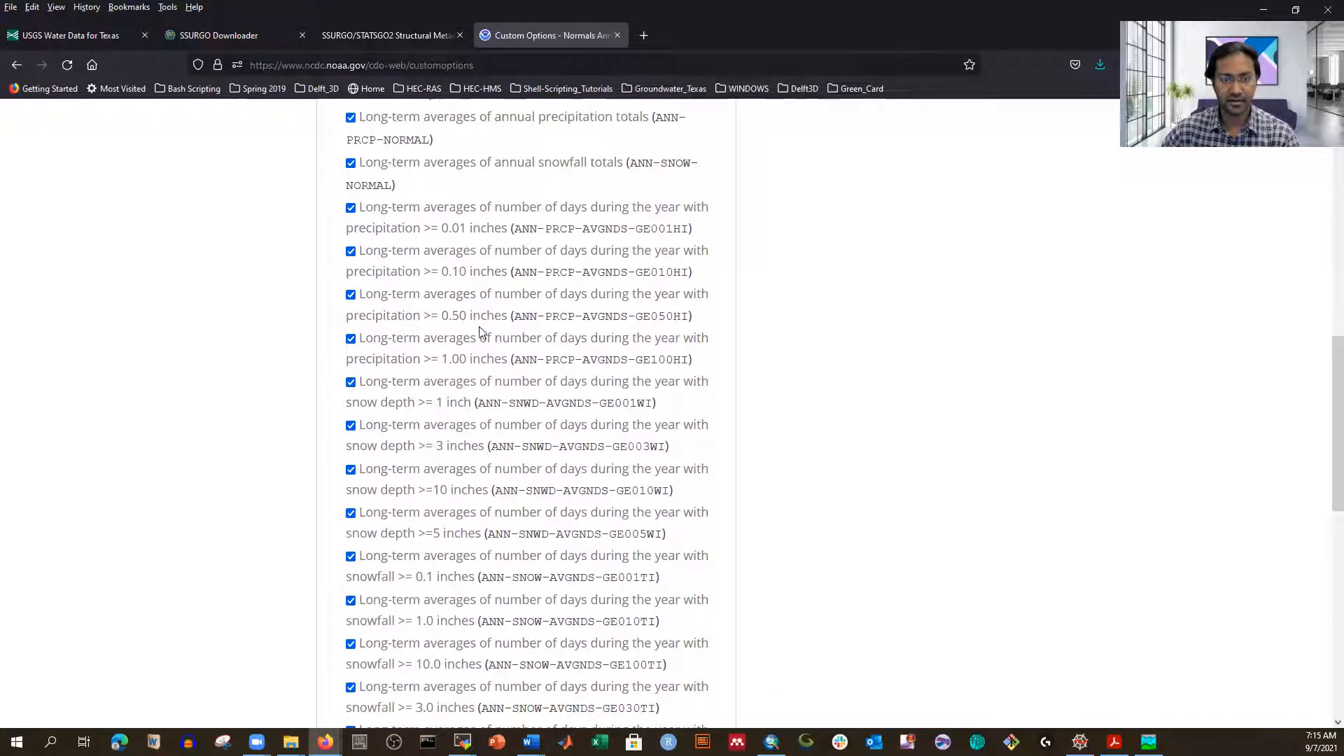
pyautogui.scroll(-3, 483, 332)
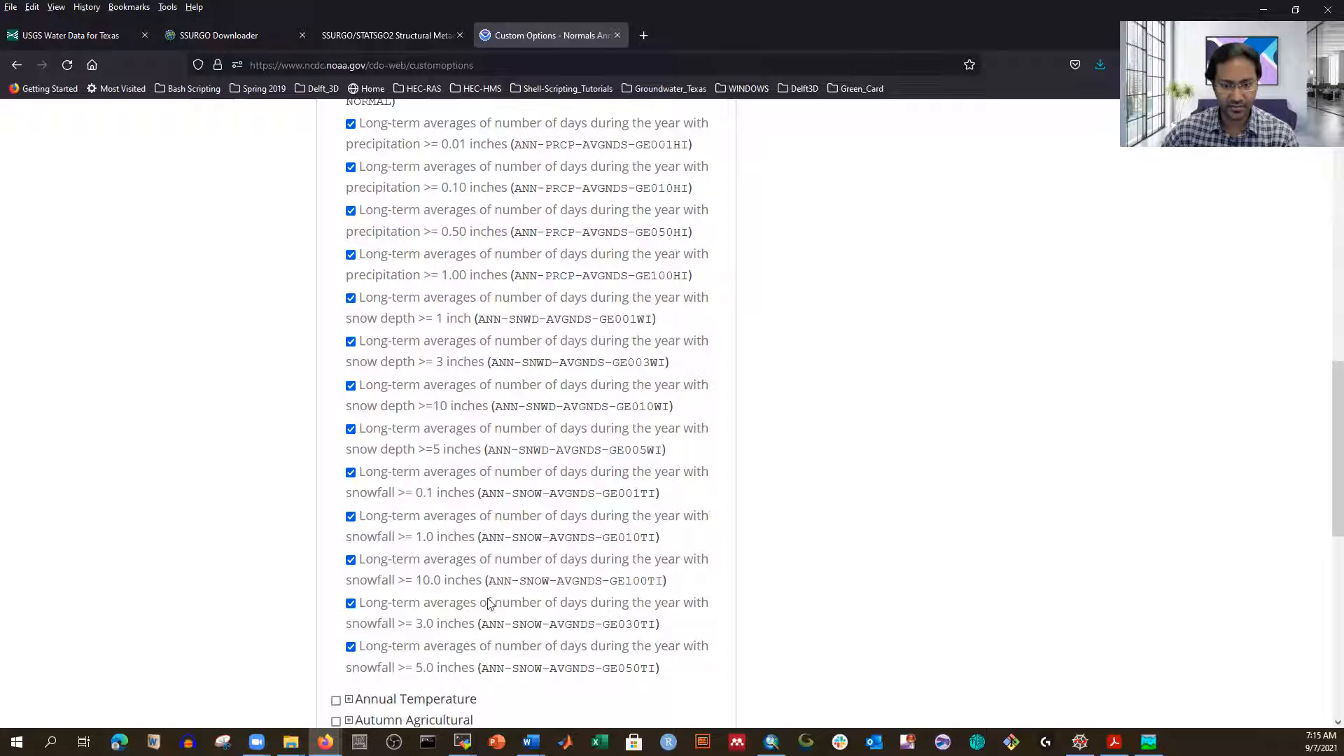
pyautogui.scroll(2, 608, 571)
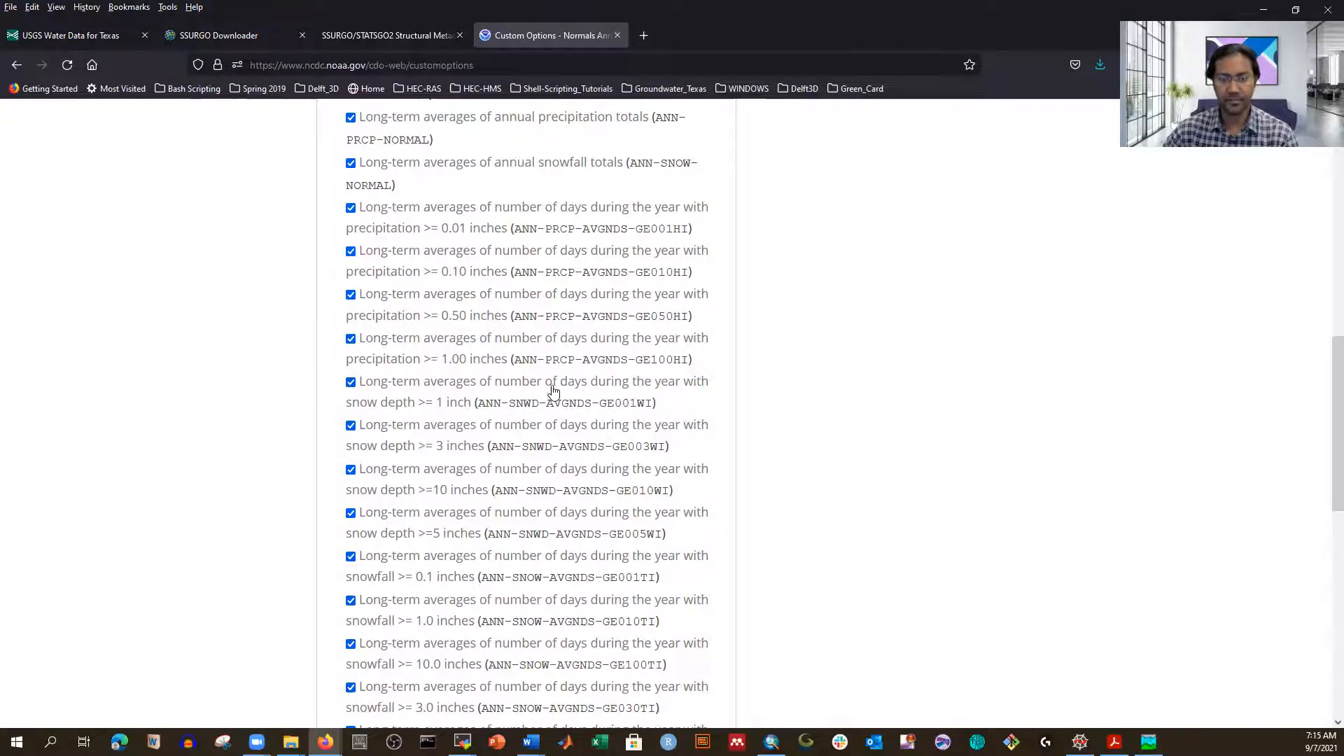
pyautogui.scroll(-7, 556, 406)
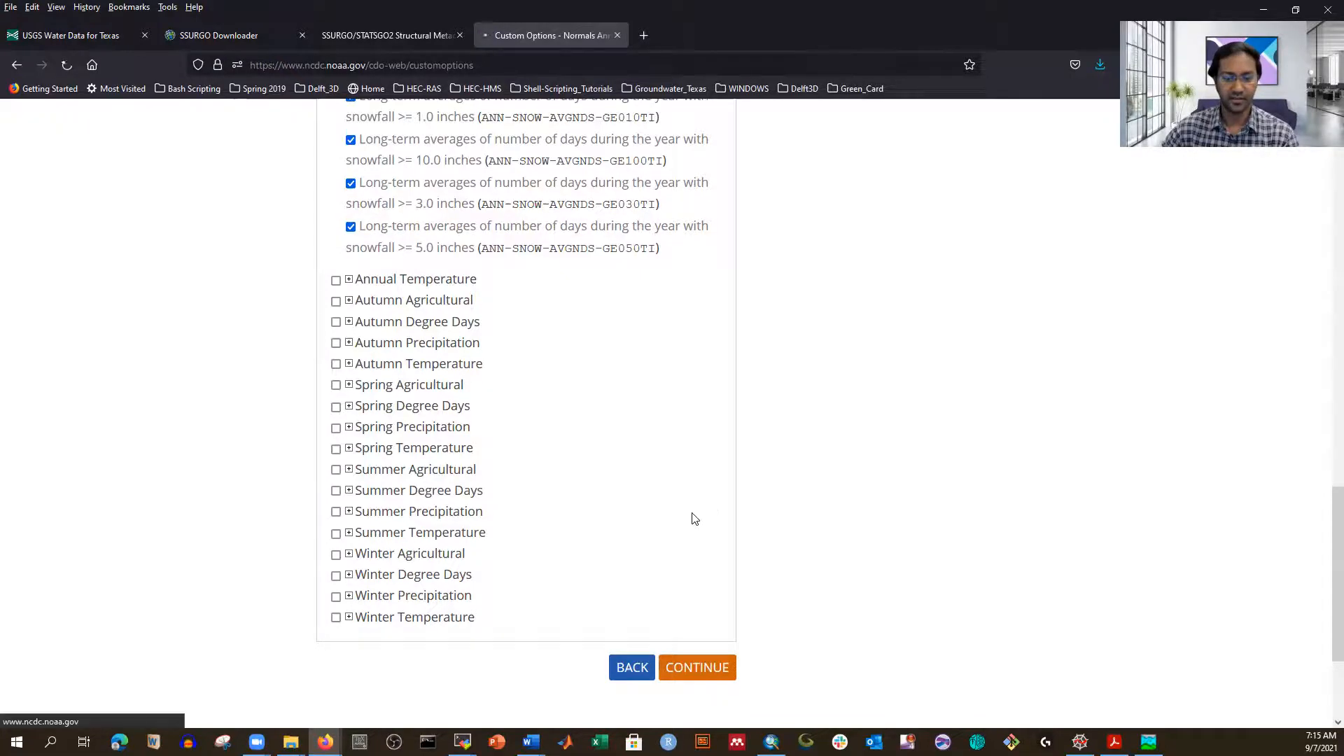
pyautogui.scroll(4, 821, 553)
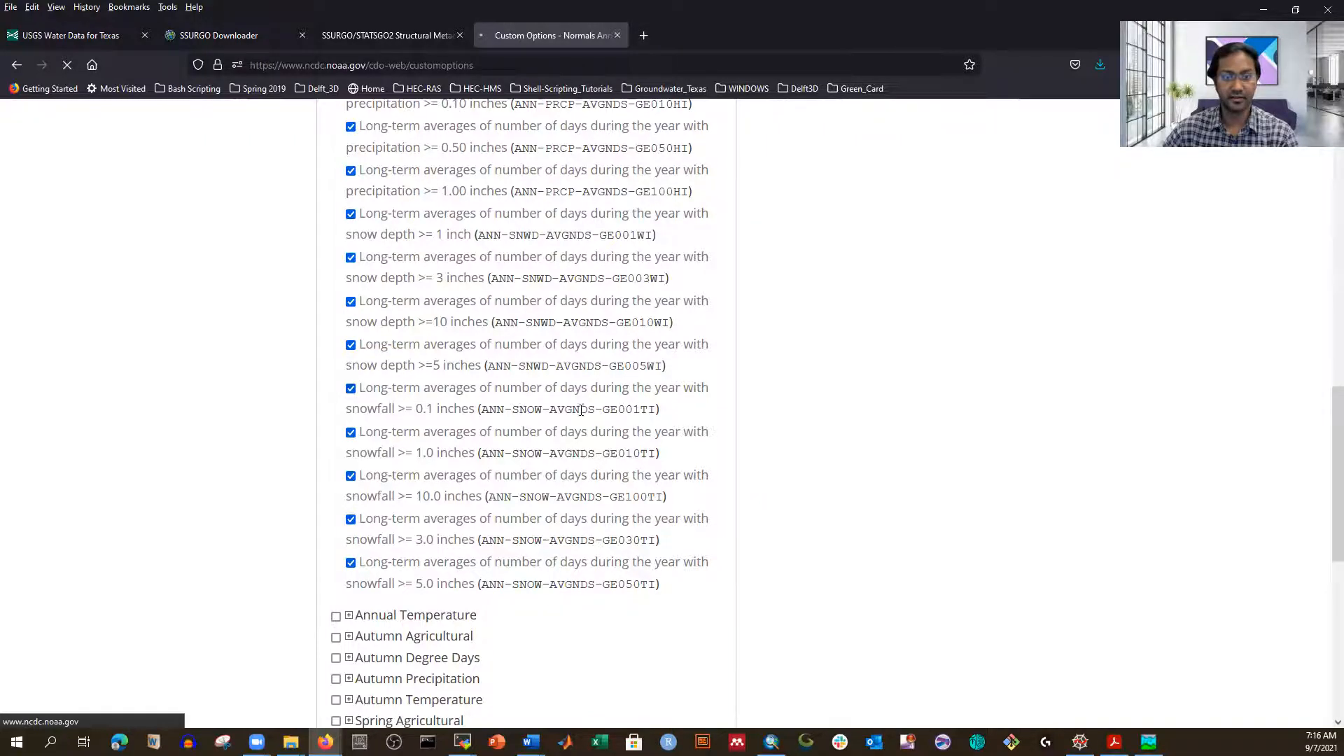
pyautogui.scroll(-5, 713, 429)
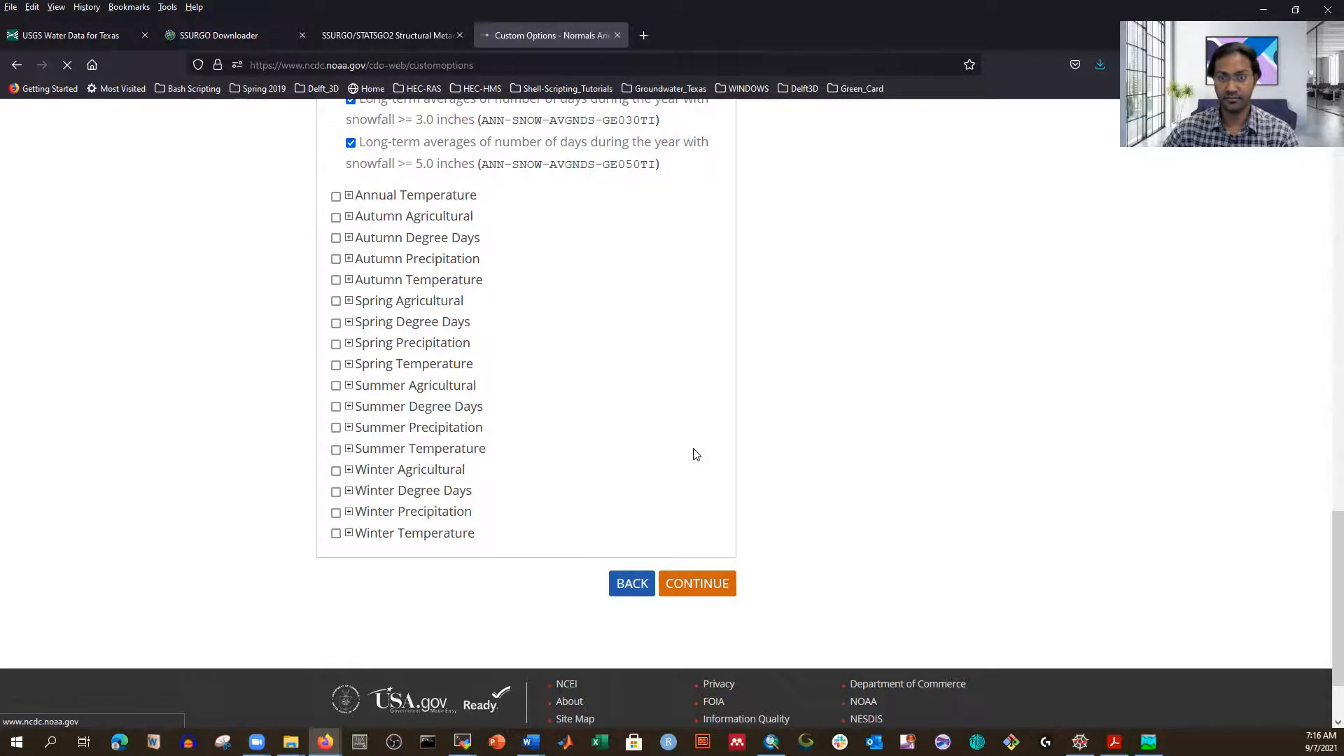
pyautogui.scroll(-3, 319, 430)
# Step: Fill Email Address and Verify Email Address with the saved contact e-mail
pyautogui.scroll(-2, 319, 430)
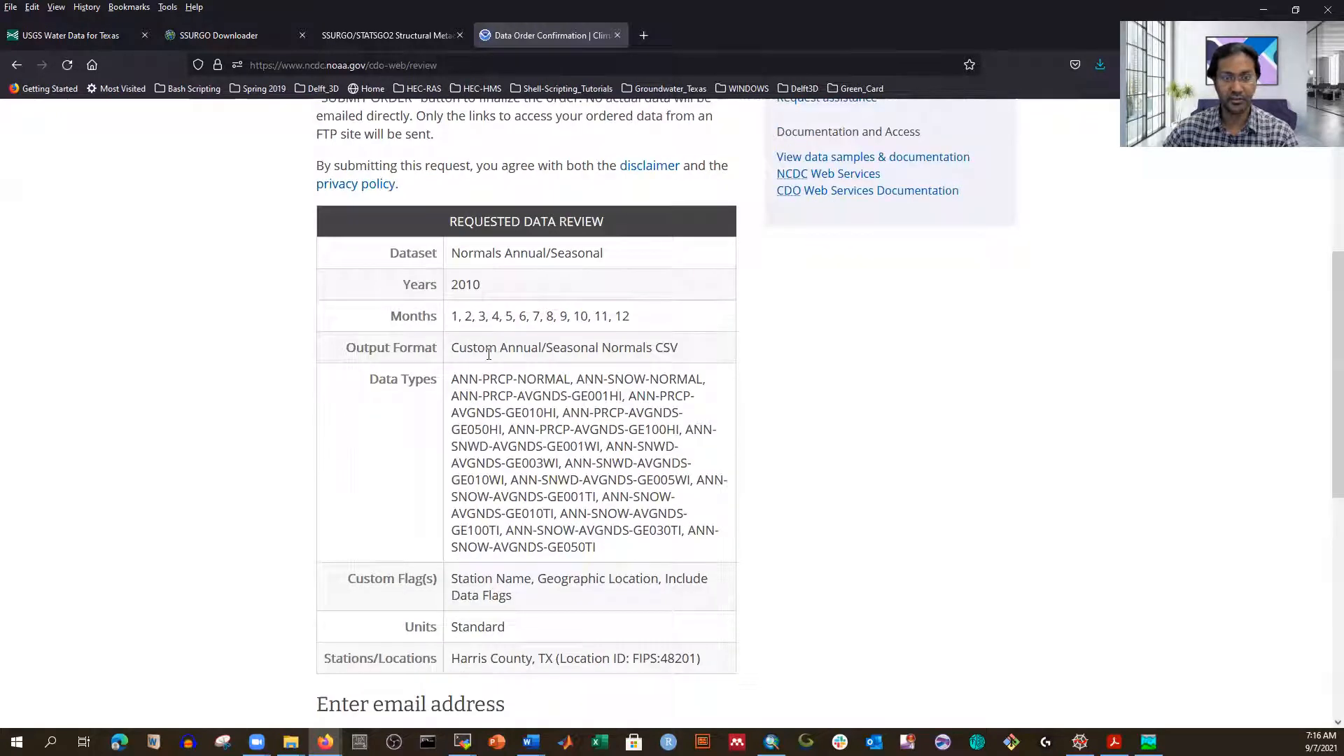
pyautogui.scroll(-5, 490, 355)
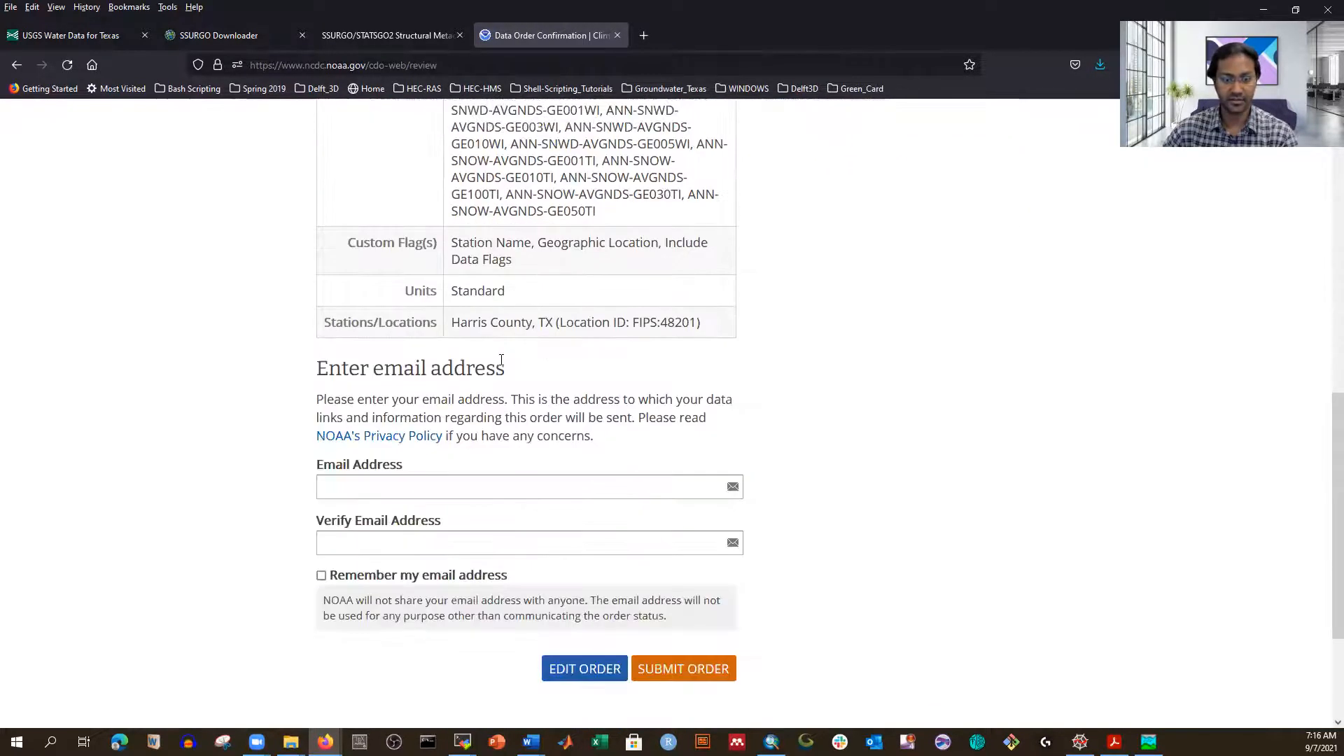
pyautogui.click(448, 488)
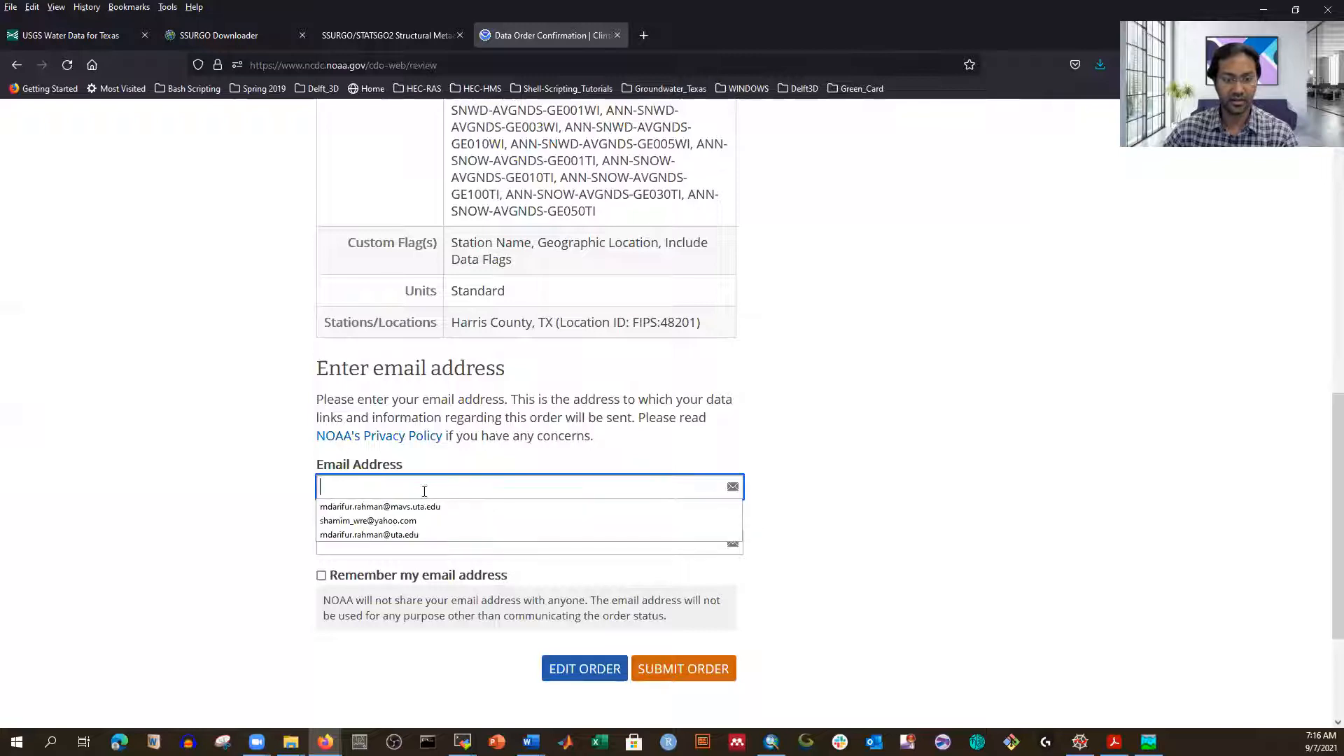
pyautogui.click(390, 509)
pyautogui.click(338, 544)
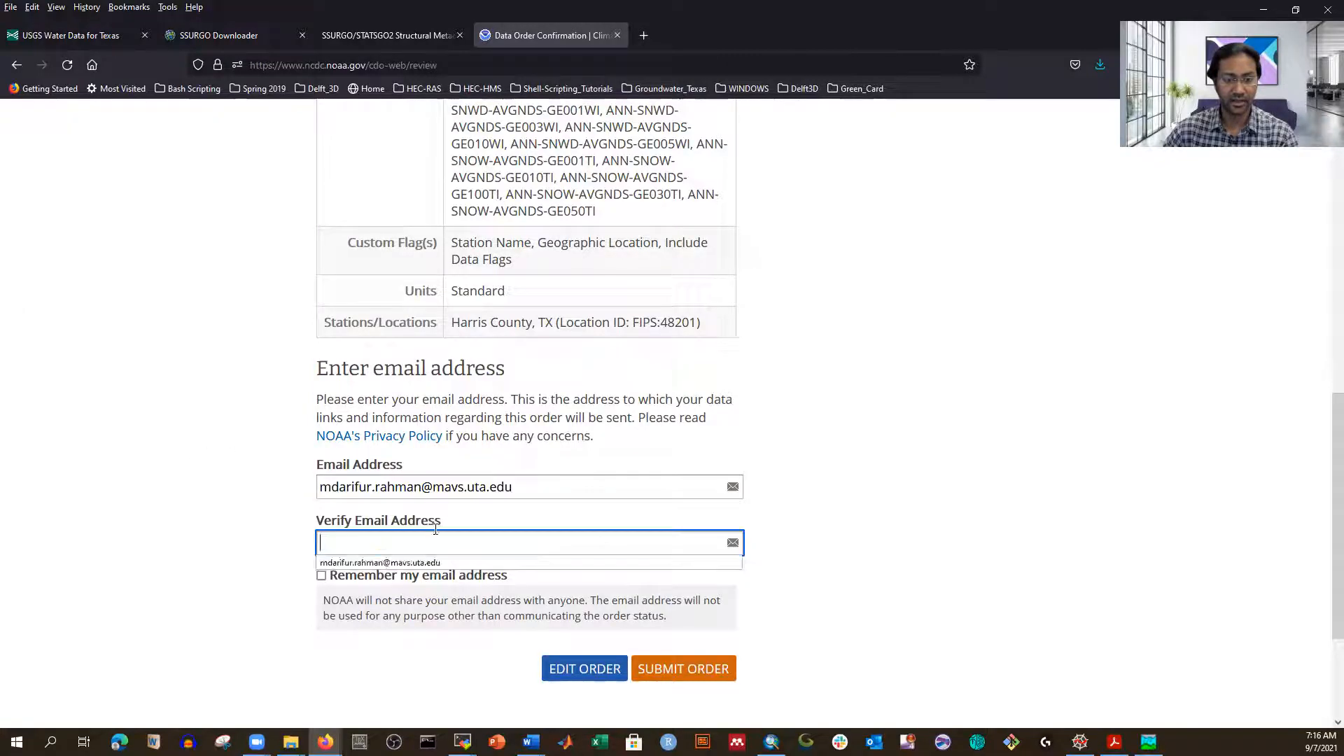
pyautogui.click(396, 562)
# Step: Submit the order and review the Harris County (FIPS:48201) request table
pyautogui.scroll(-3, 824, 528)
pyautogui.click(684, 498)
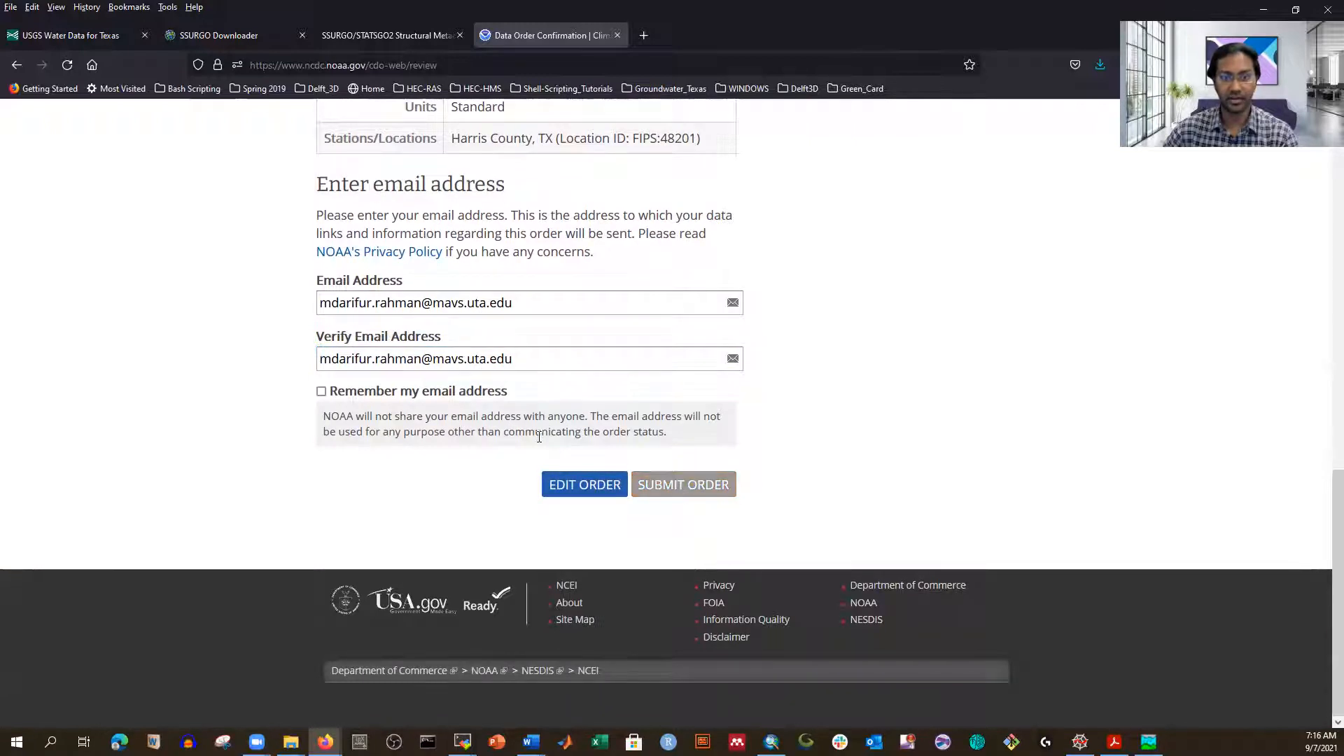
pyautogui.scroll(5, 751, 494)
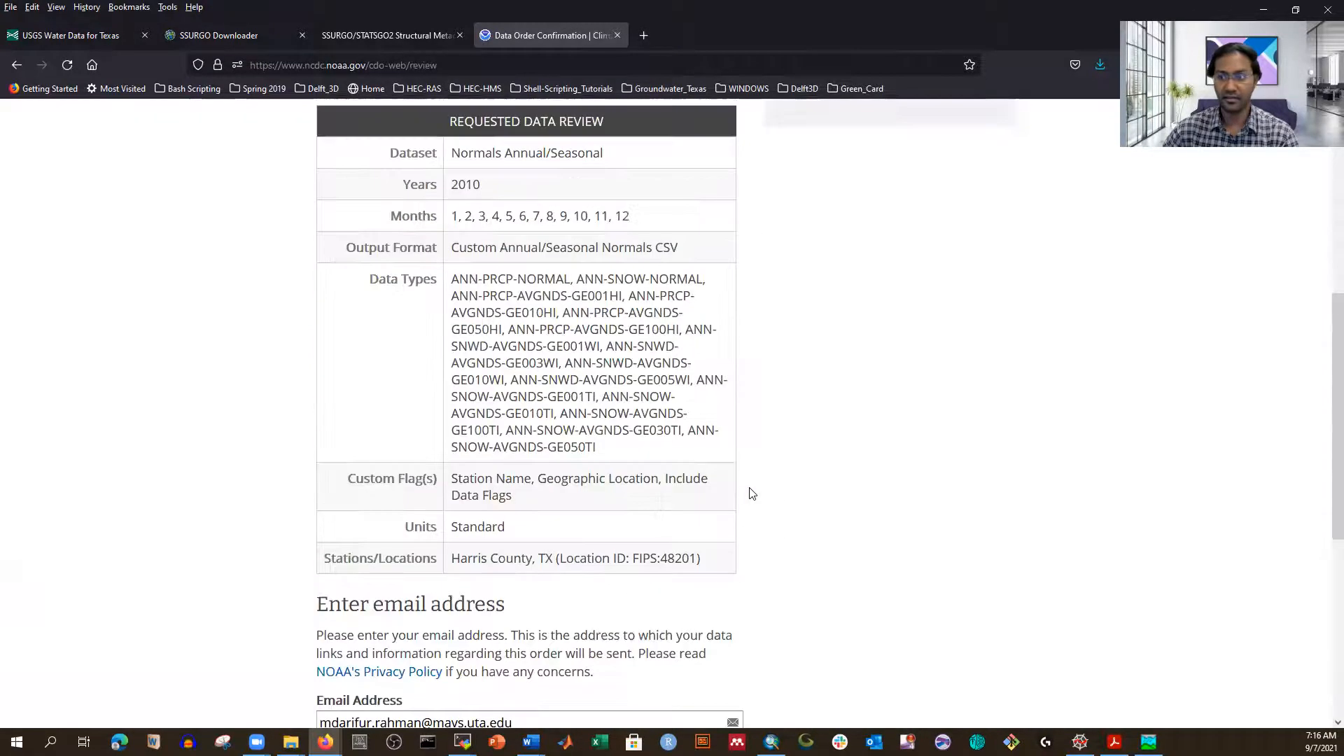
pyautogui.scroll(6, 751, 493)
pyautogui.scroll(-10, 751, 494)
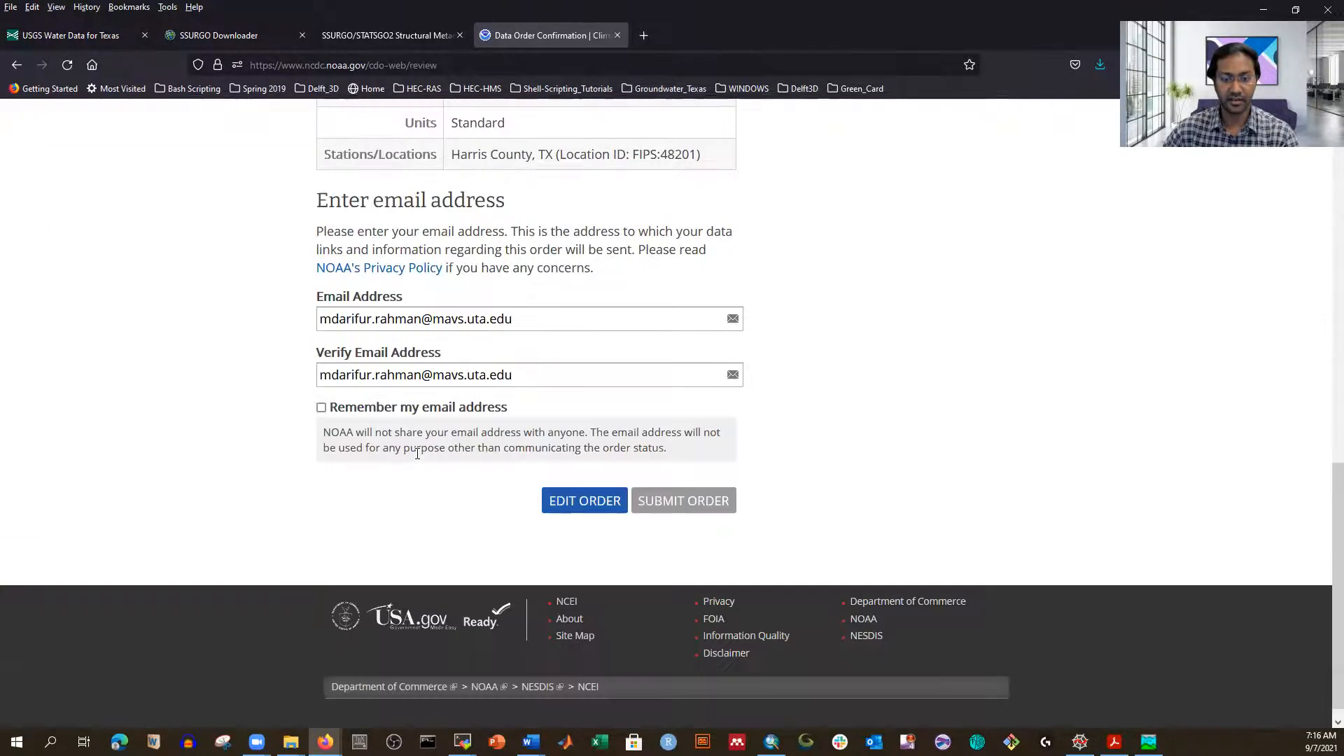
pyautogui.scroll(10, 614, 479)
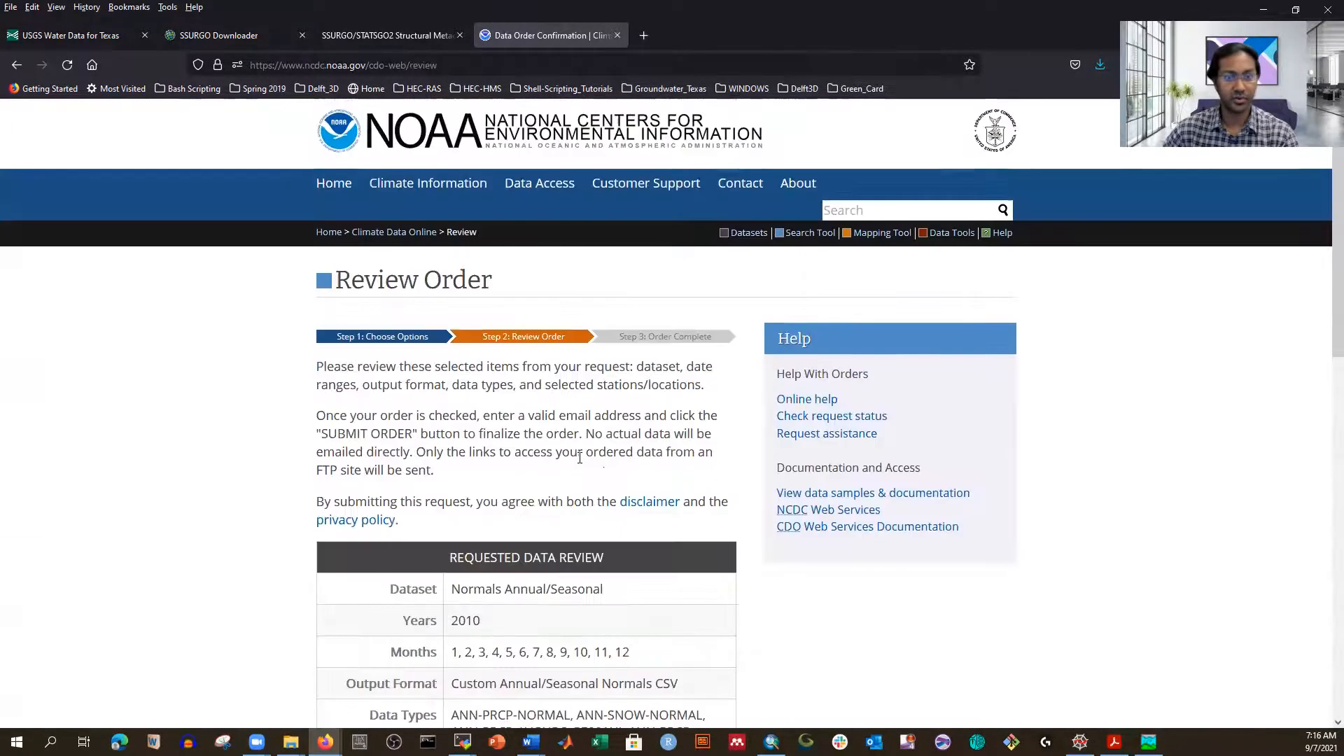
pyautogui.scroll(-5, 579, 457)
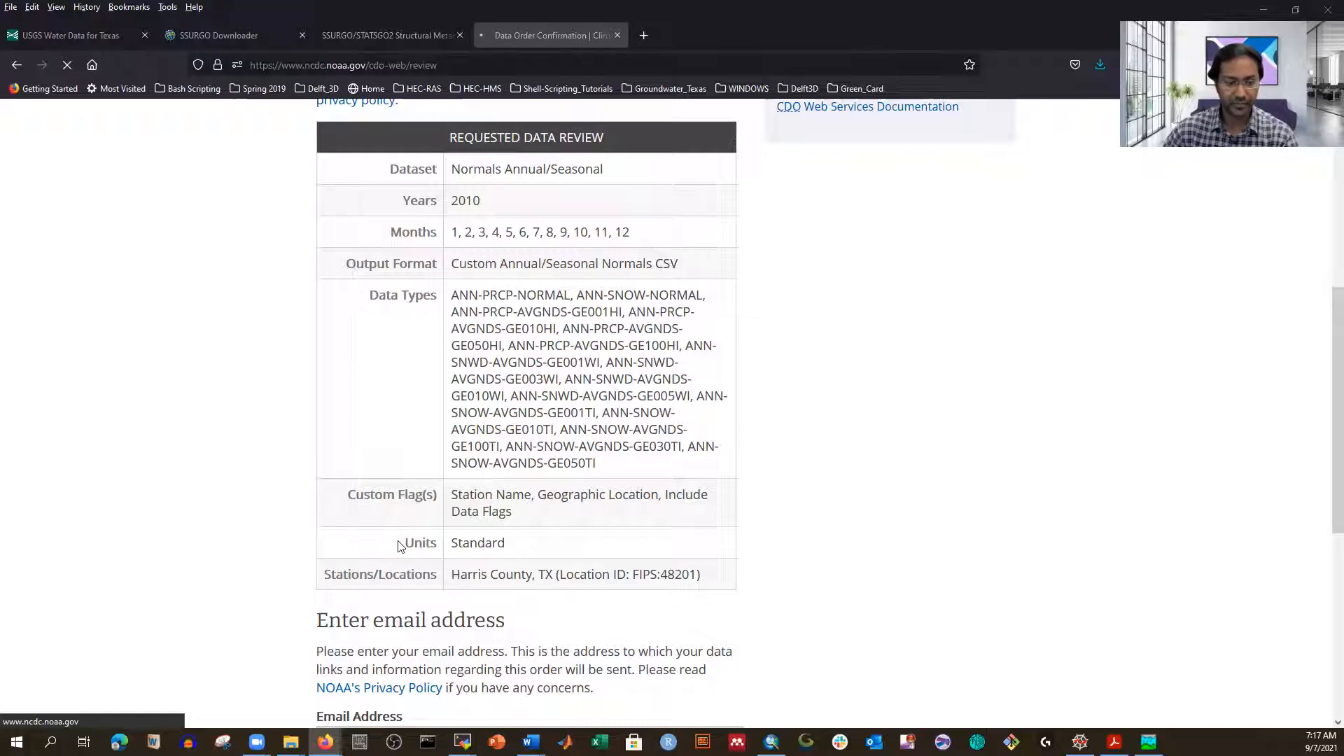
pyautogui.moveTo(294, 740)
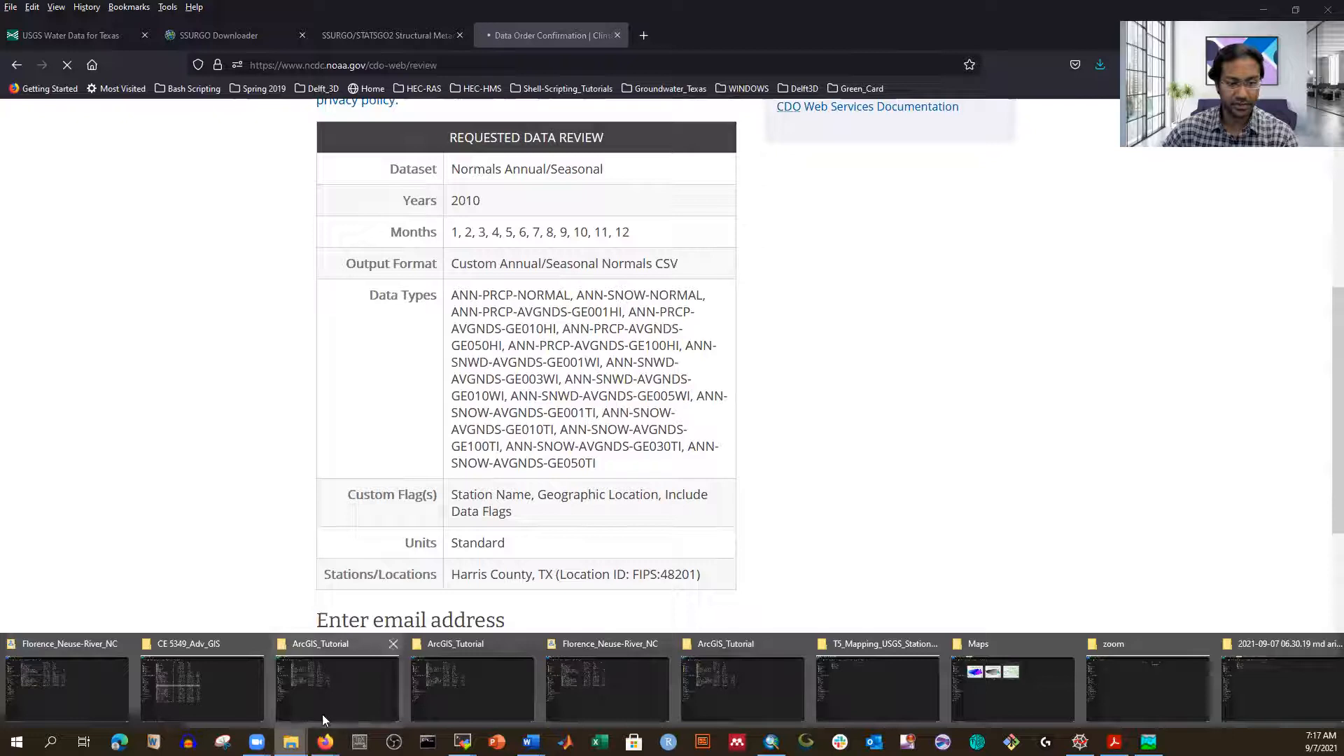
pyautogui.click(469, 672)
pyautogui.doubleClick(199, 209)
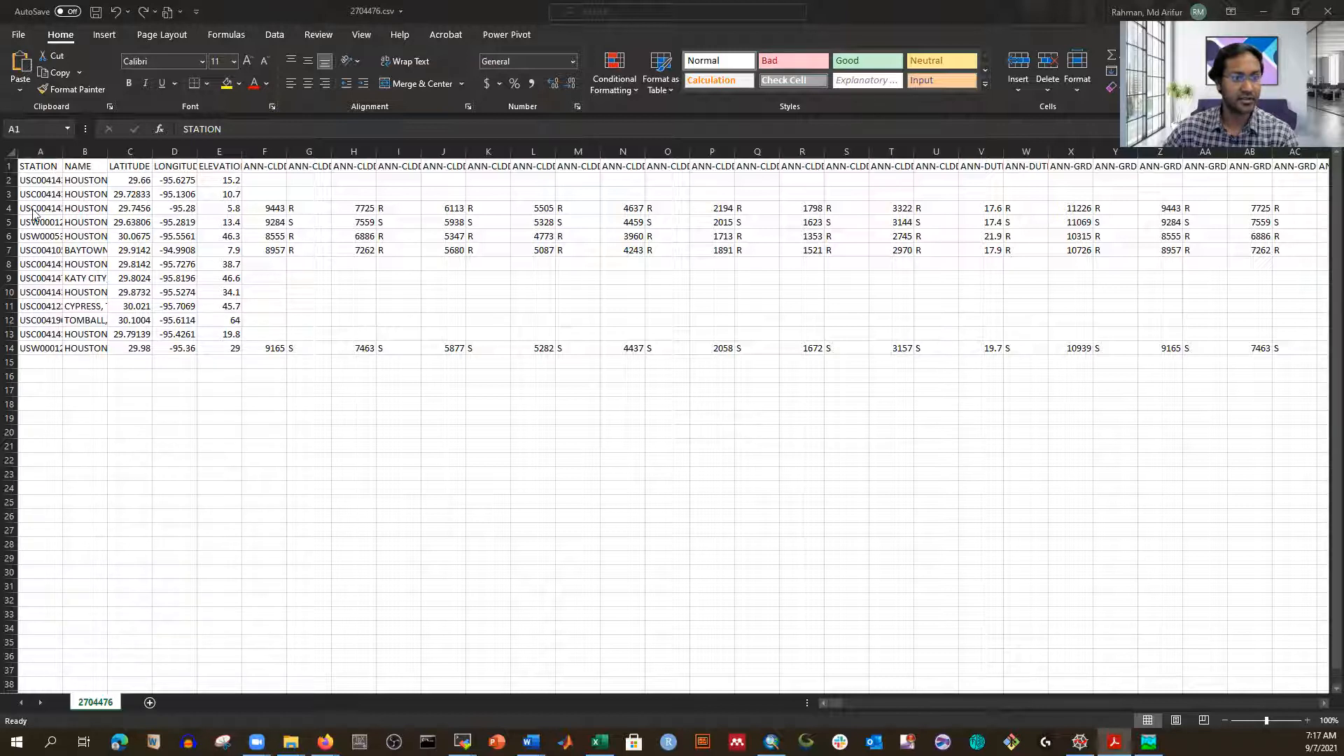
# Step: Autofit columns A, B, C, E and F to show station IDs, names, latitude, ELEVATION and ANN-CLDD-BASE45
pyautogui.doubleClick(62, 154)
pyautogui.click(62, 153)
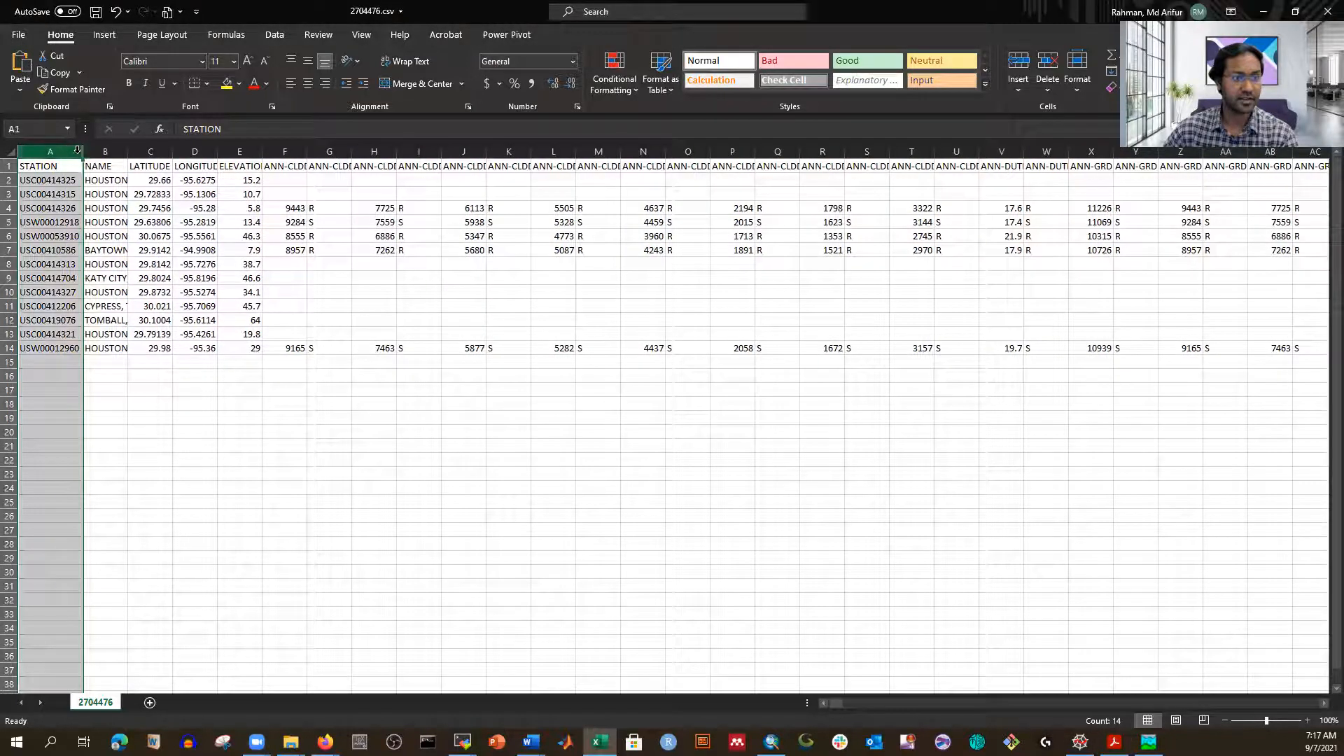
pyautogui.moveTo(129, 152); pyautogui.dragTo(131, 153)
pyautogui.doubleClick(130, 153)
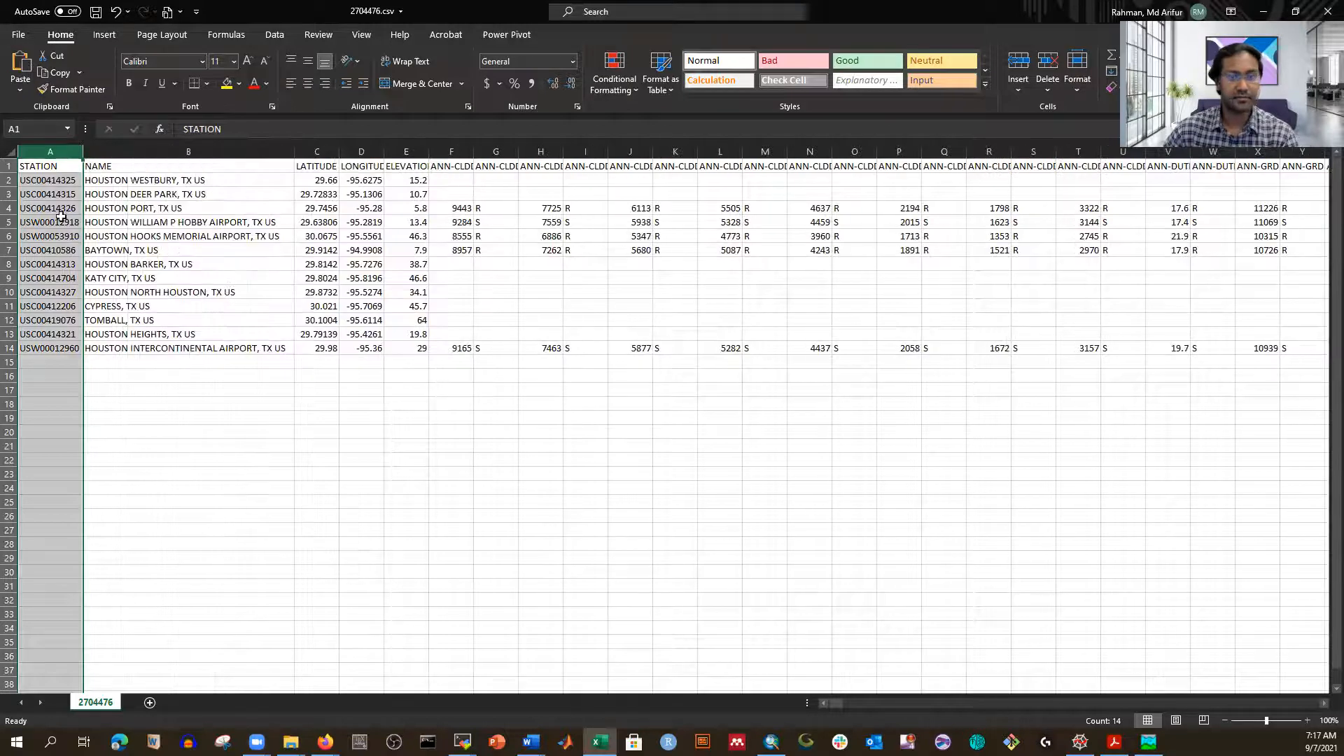
pyautogui.doubleClick(340, 152)
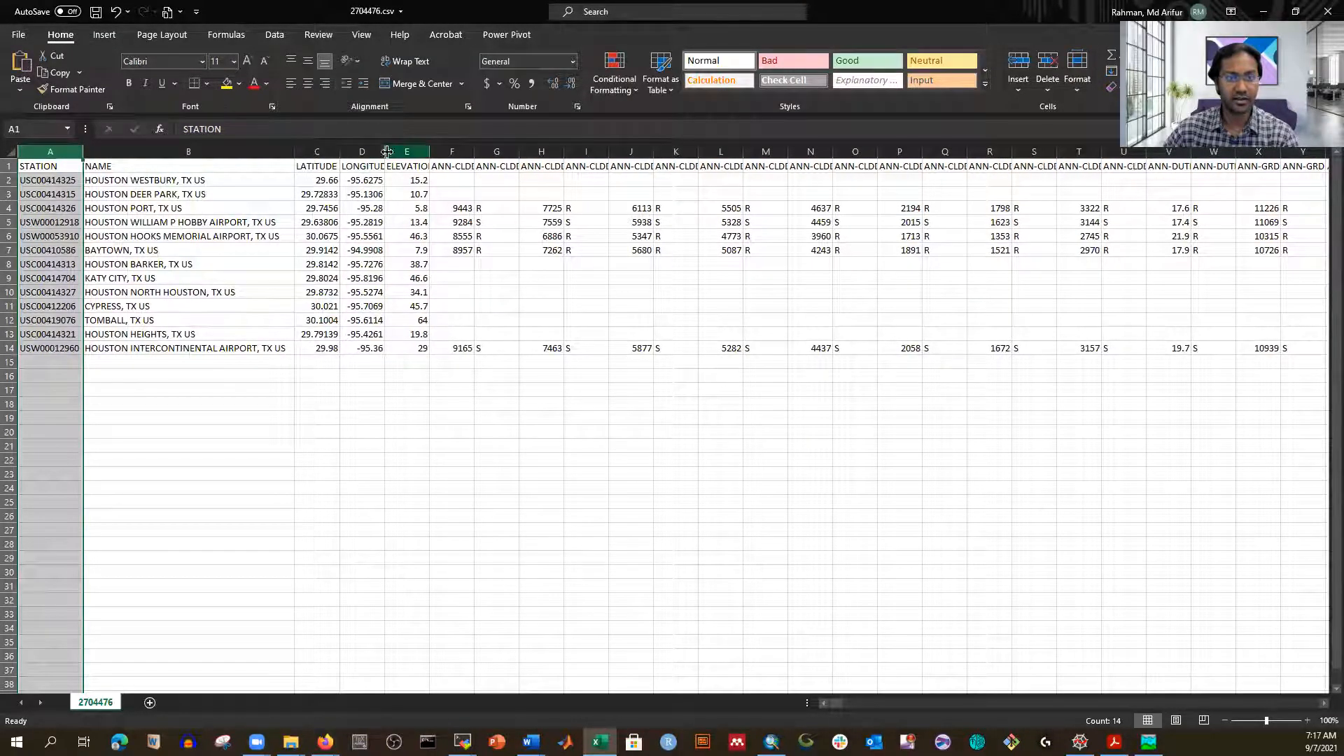
pyautogui.doubleClick(430, 151)
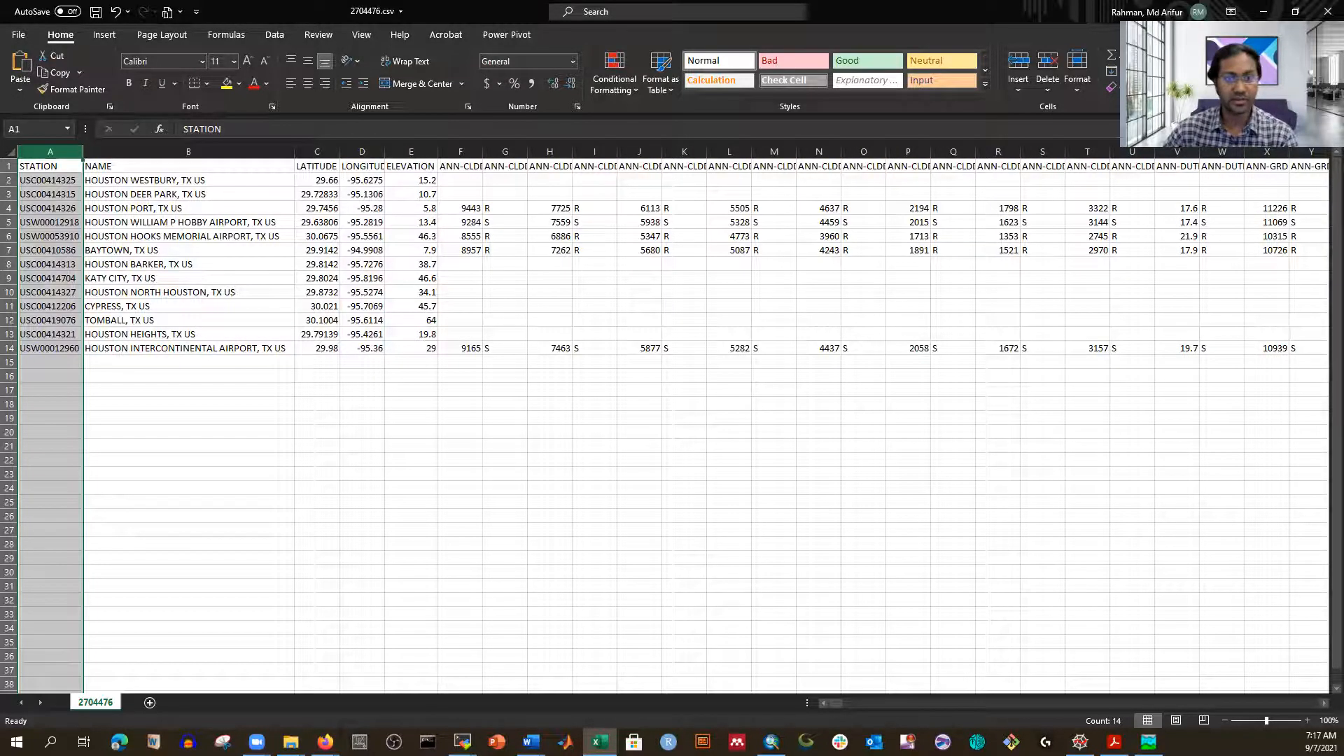
pyautogui.doubleClick(482, 152)
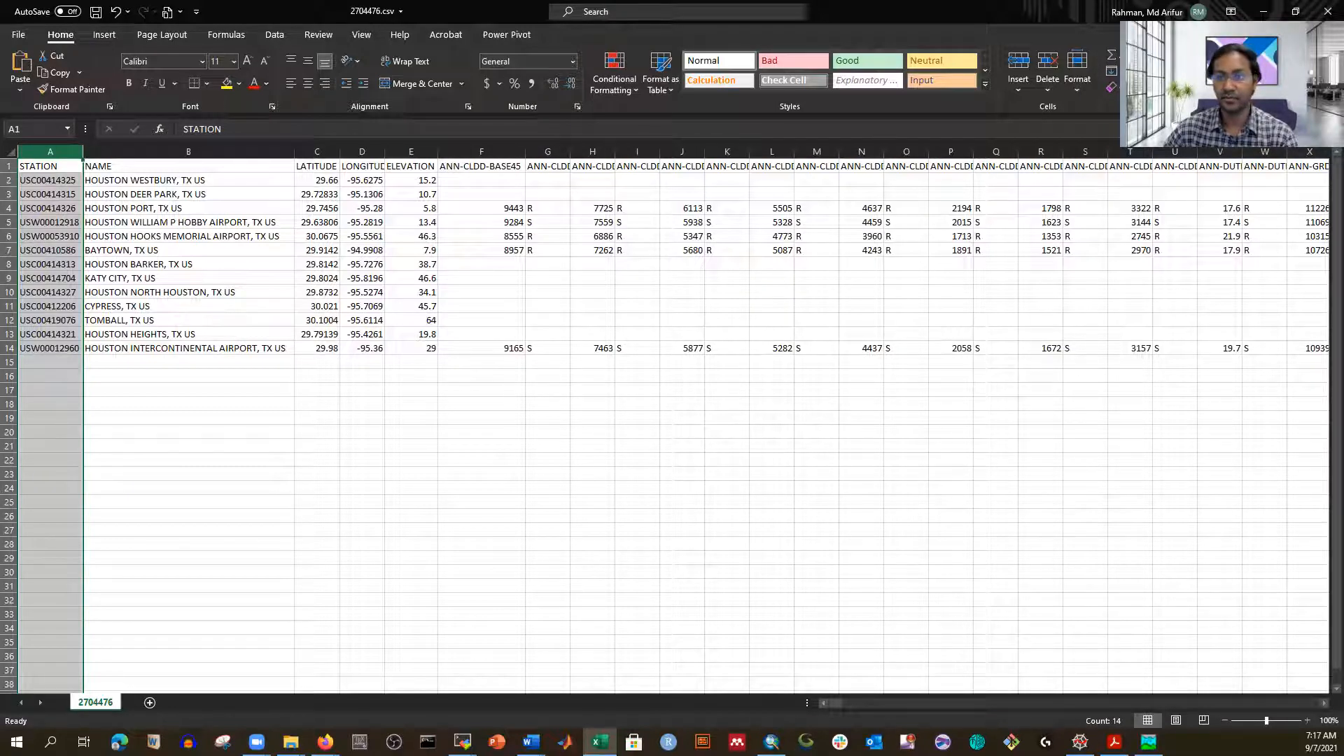
pyautogui.moveTo(838, 700)
pyautogui.mouseDown()
pyautogui.moveTo(1306, 702)
pyautogui.moveTo(819, 704)
pyautogui.mouseUp()
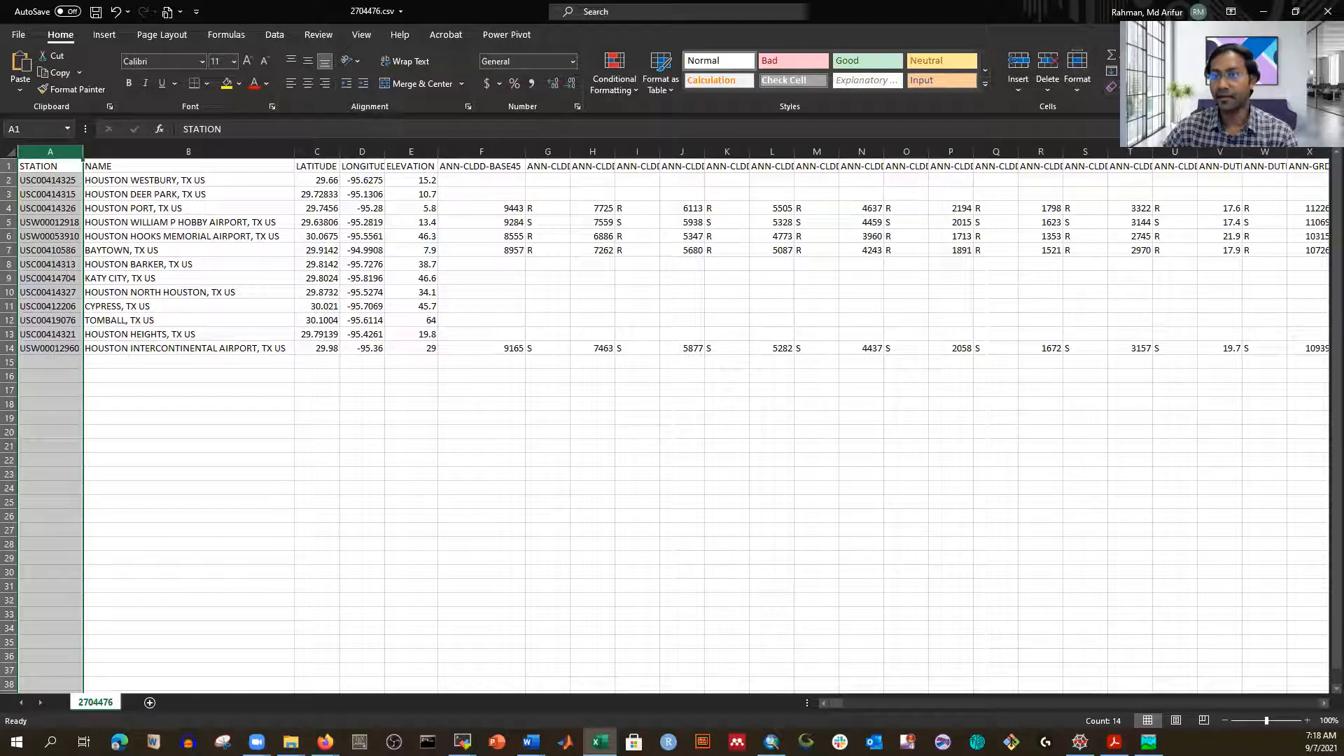
pyautogui.click(1219, 78)
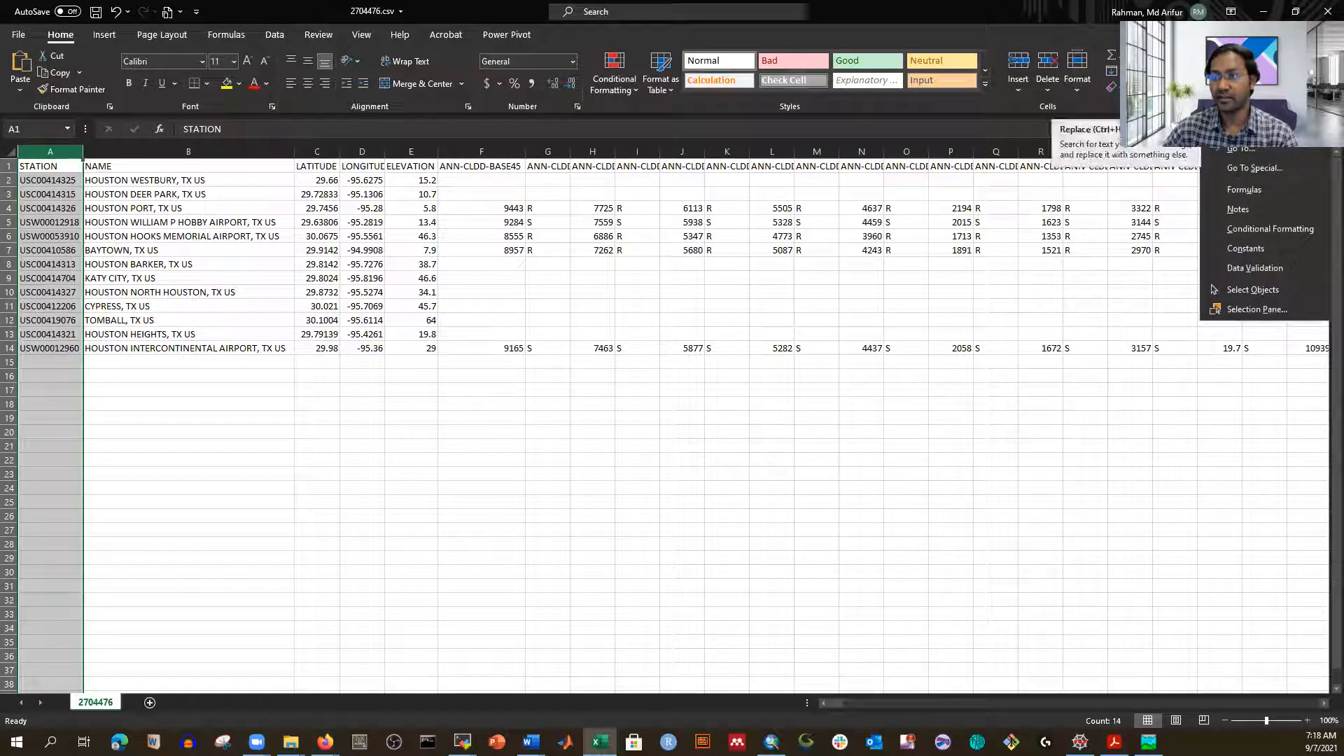
pyautogui.click(1242, 129)
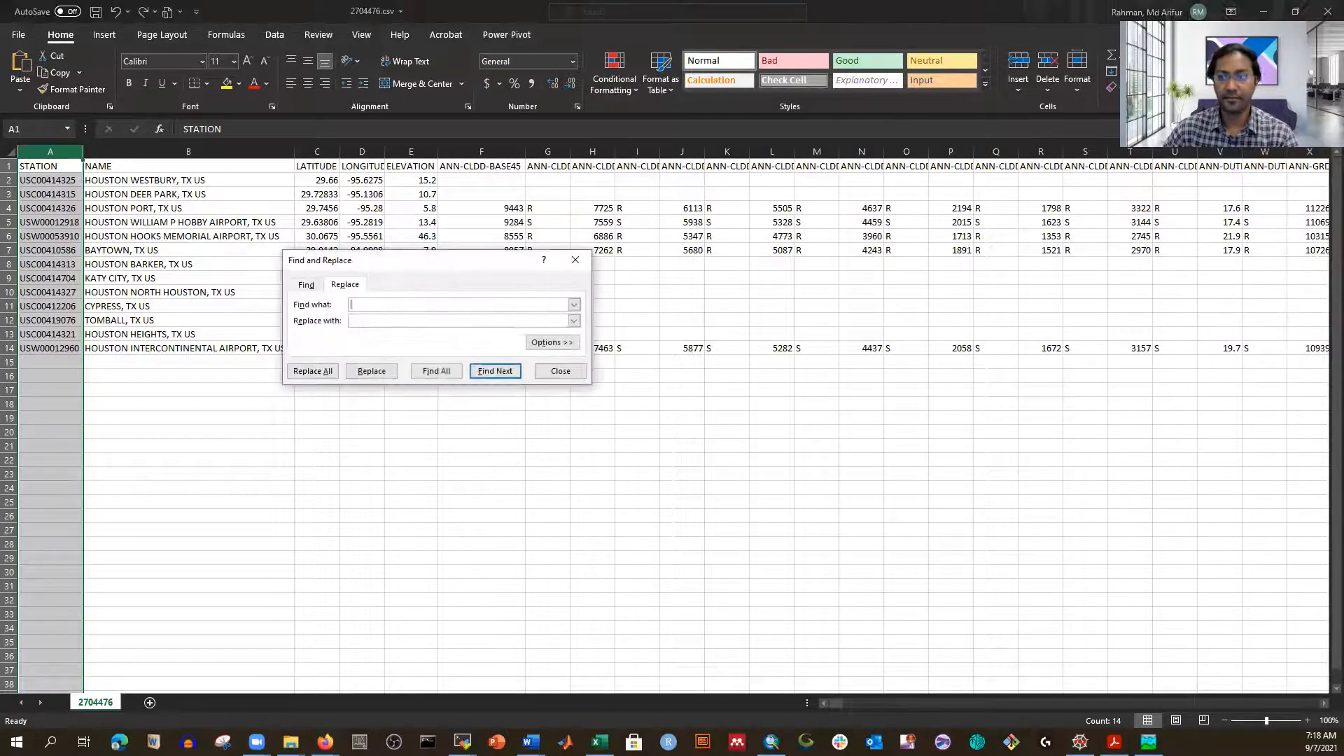
pyautogui.click(560, 371)
pyautogui.click(1218, 78)
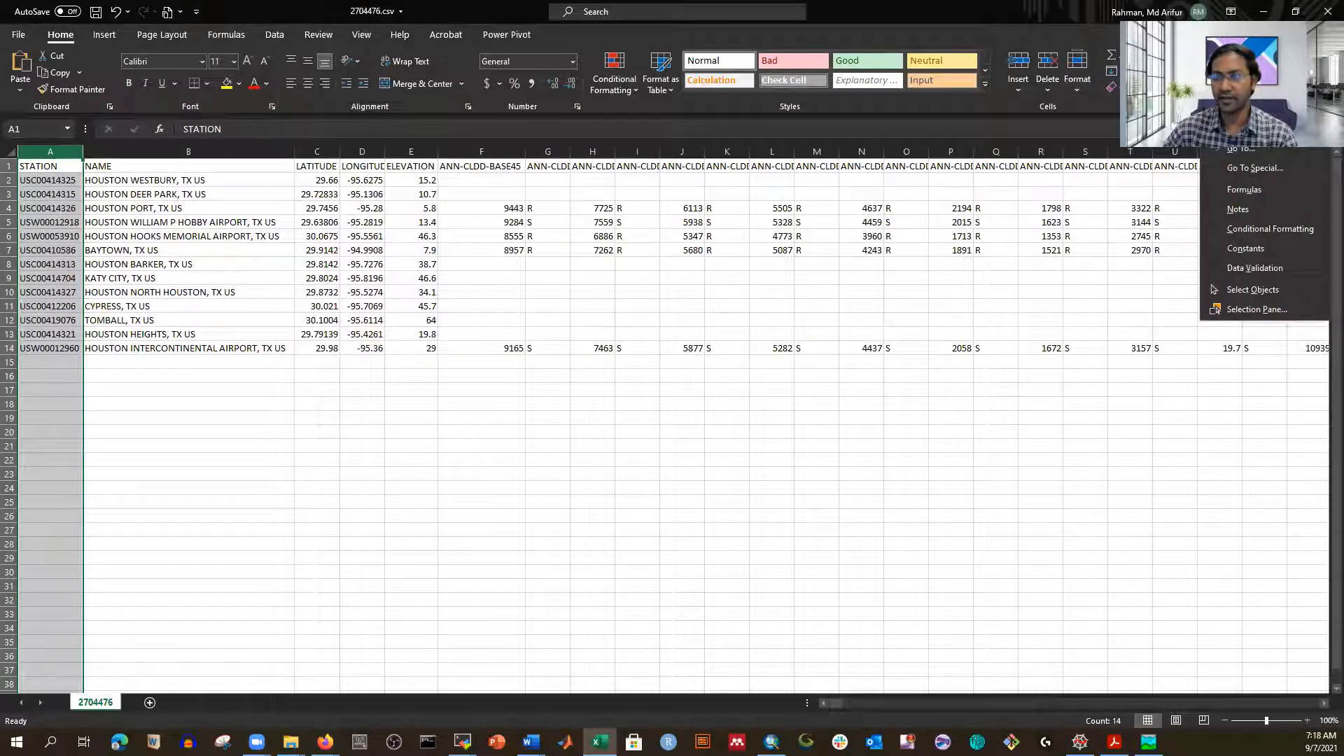
pyautogui.click(1242, 109)
pyautogui.click(574, 322)
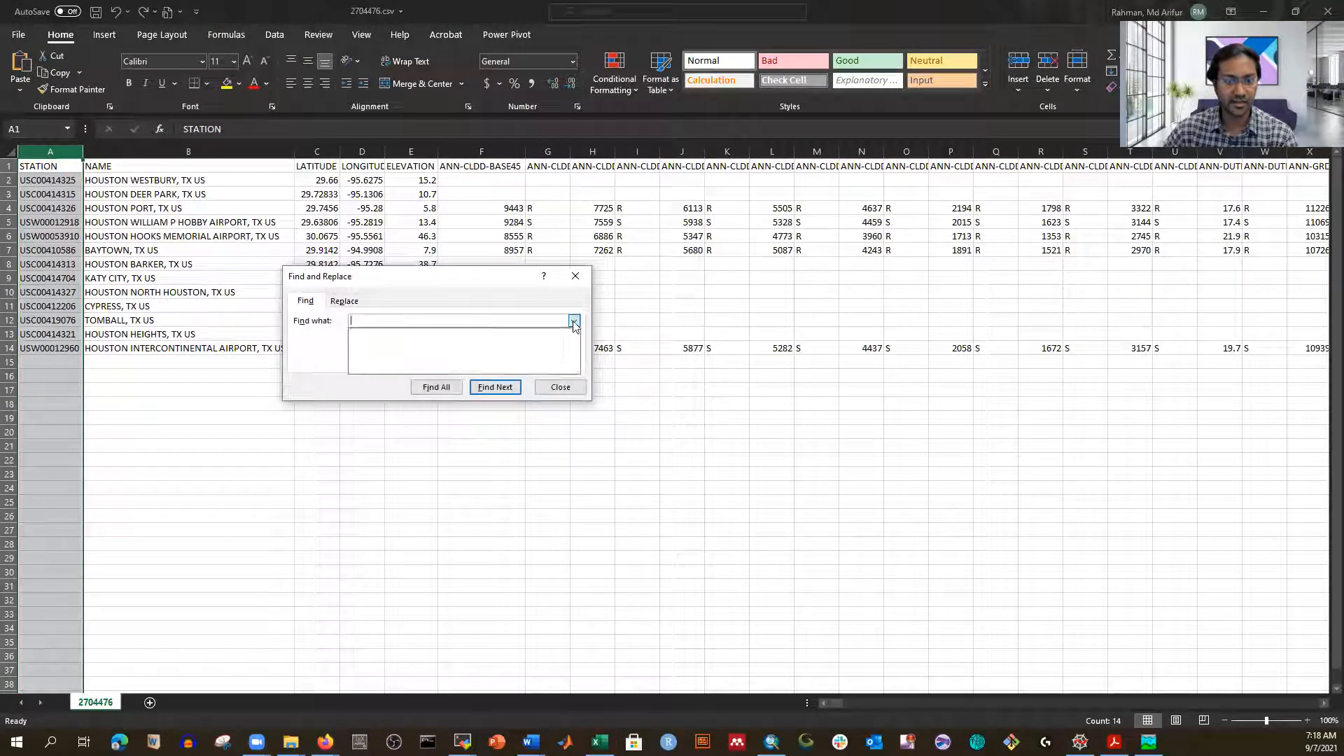
pyautogui.write('ANN')
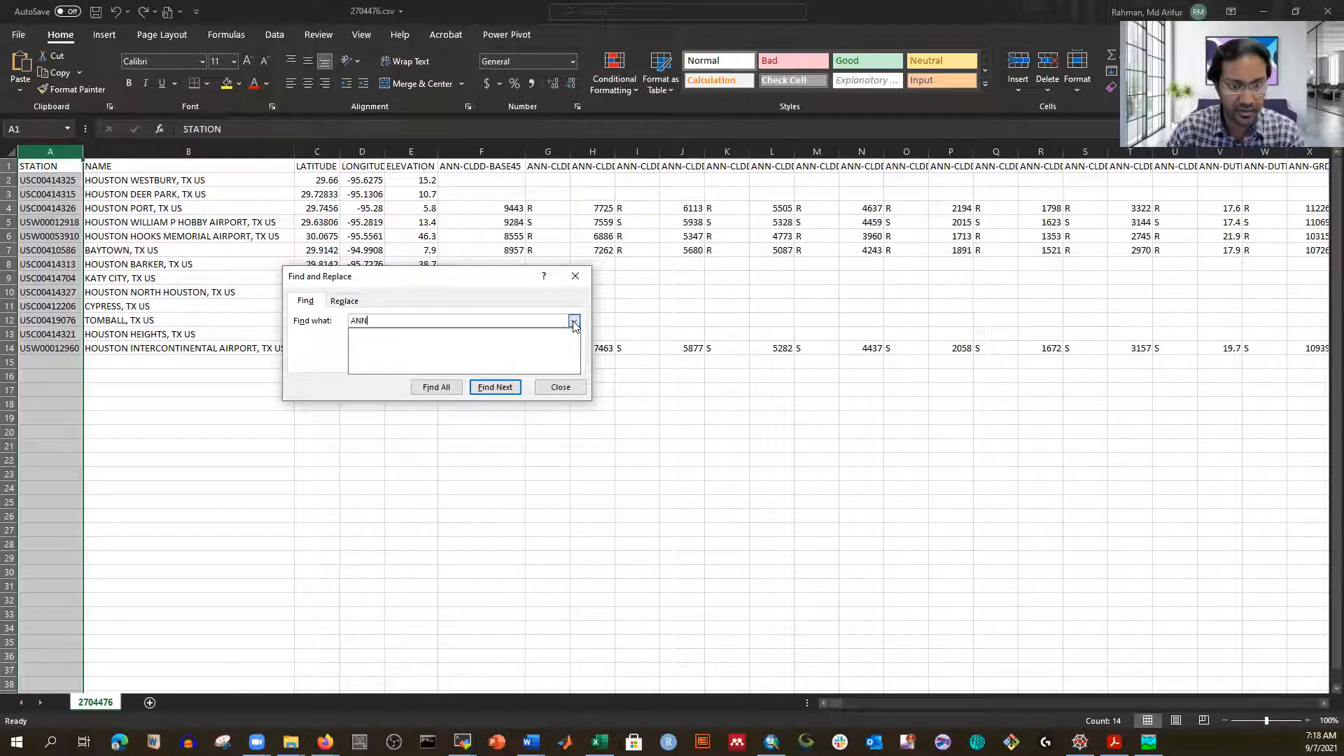
pyautogui.write('-PRCP')
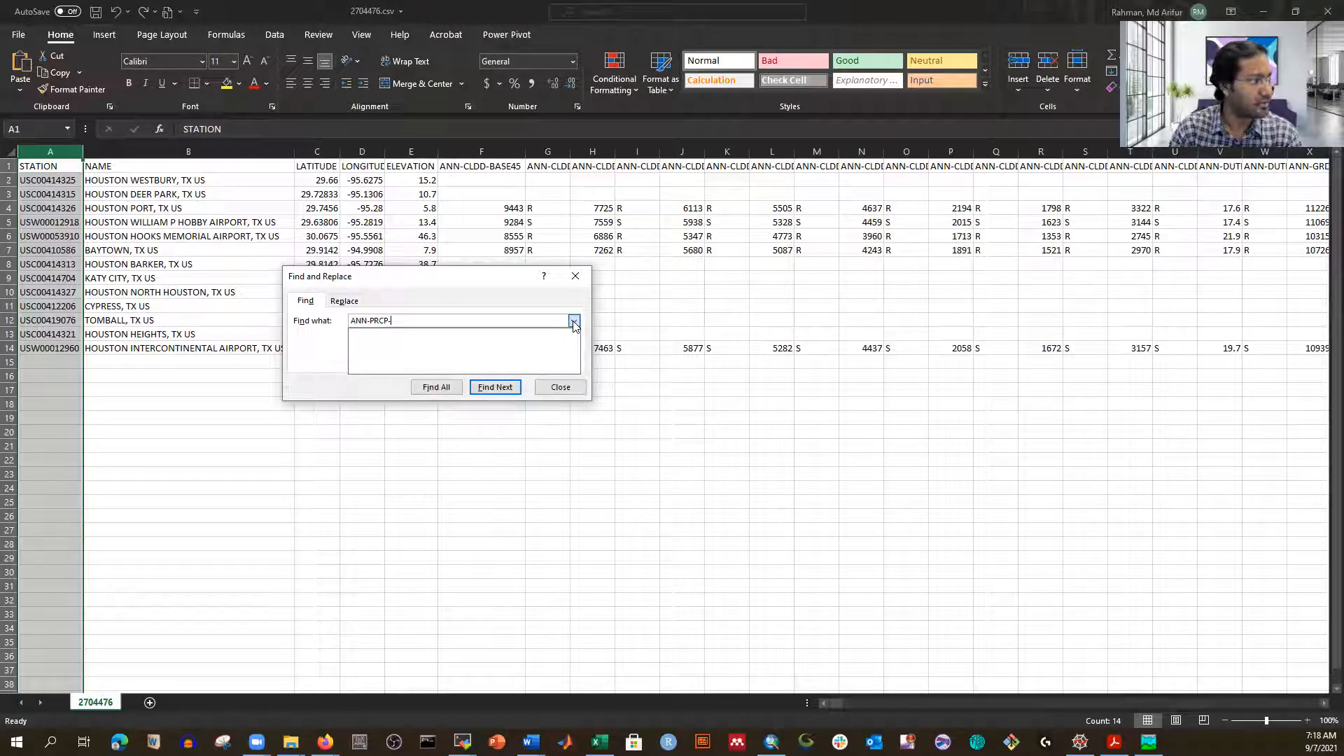
pyautogui.write('-NORMALS')
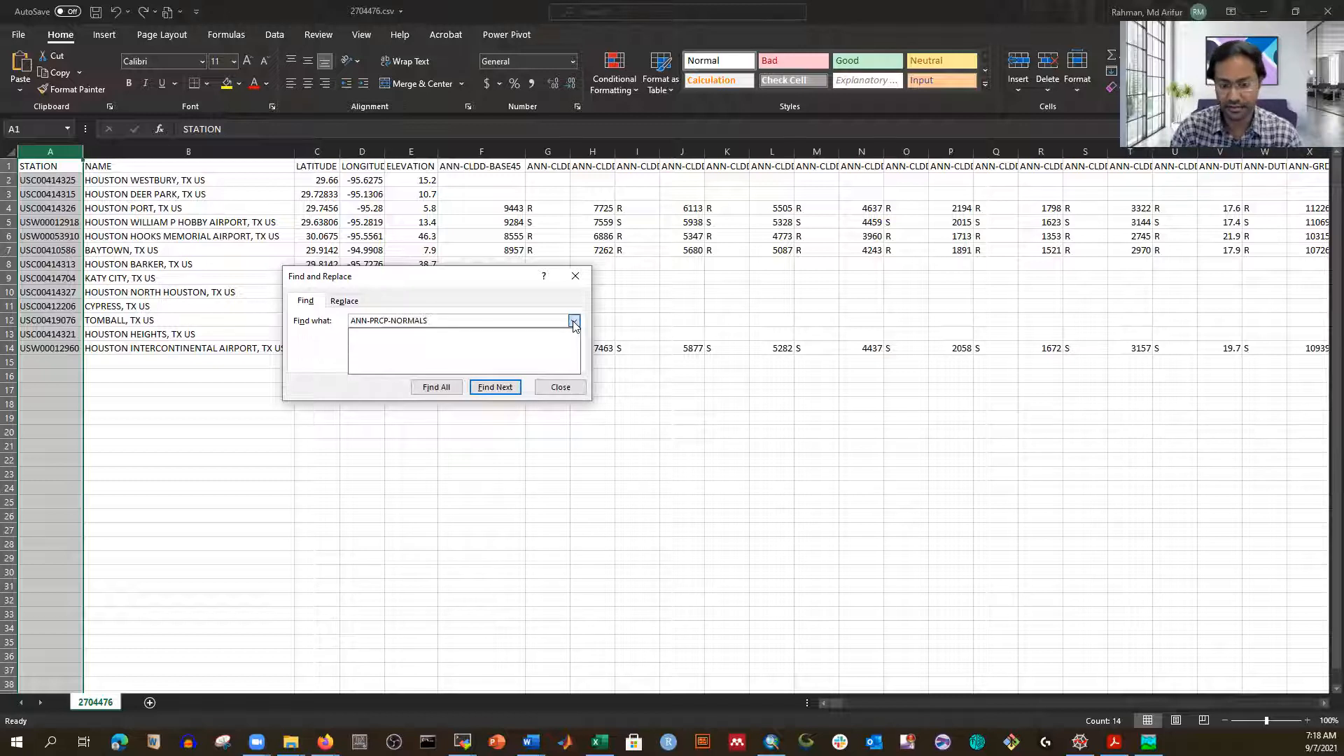
pyautogui.click(573, 320)
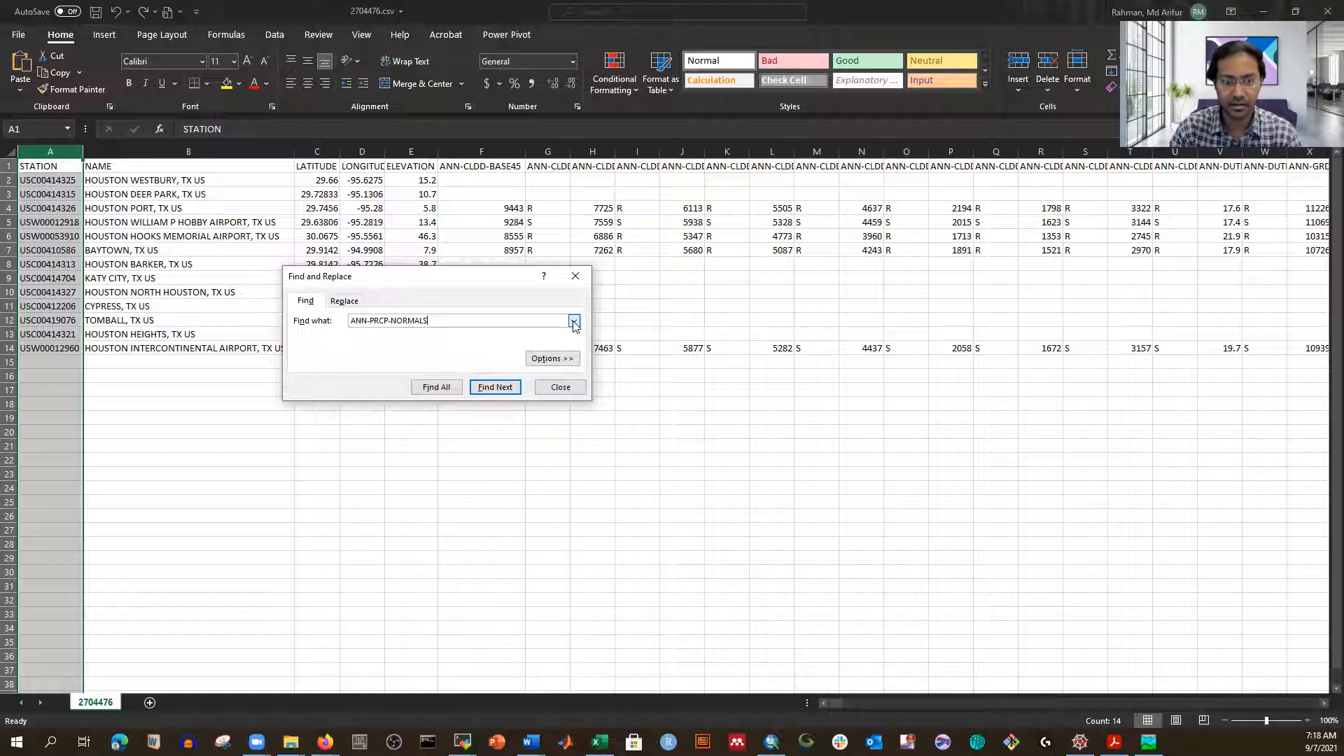
pyautogui.press('Return')
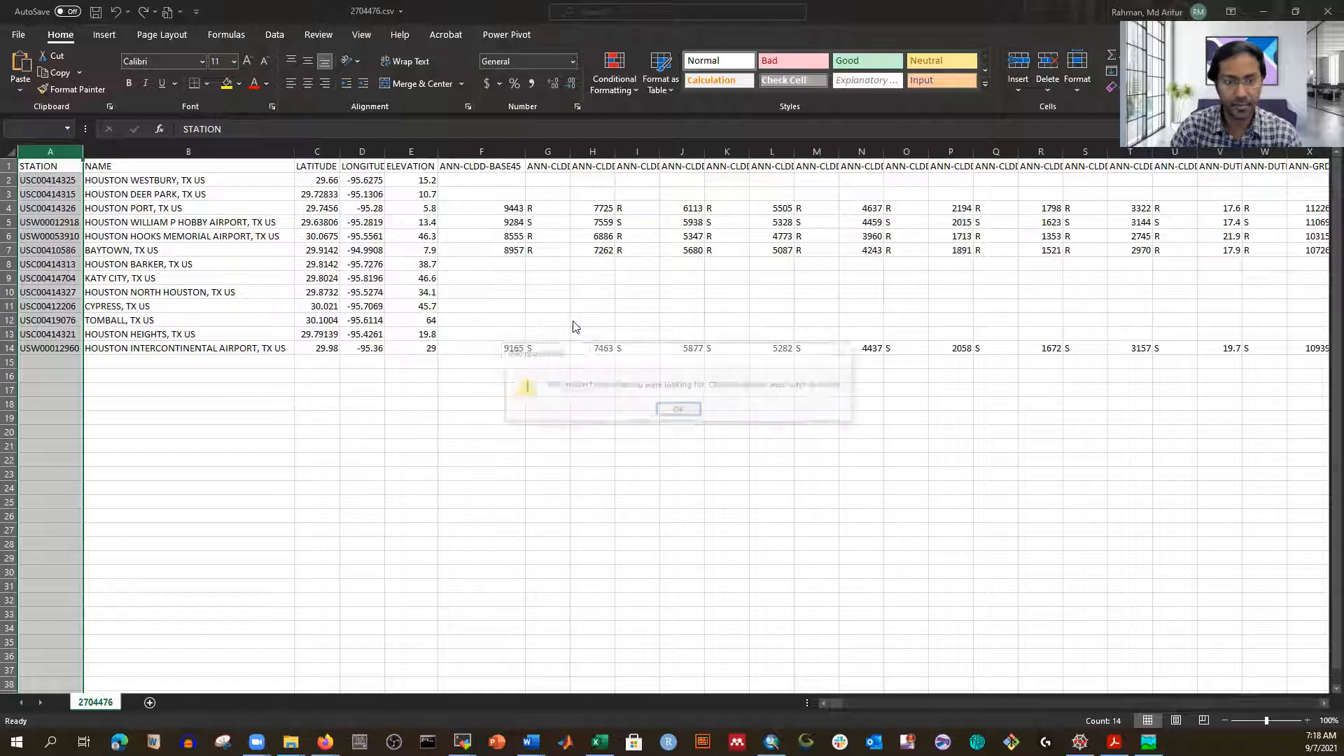
pyautogui.click(678, 410)
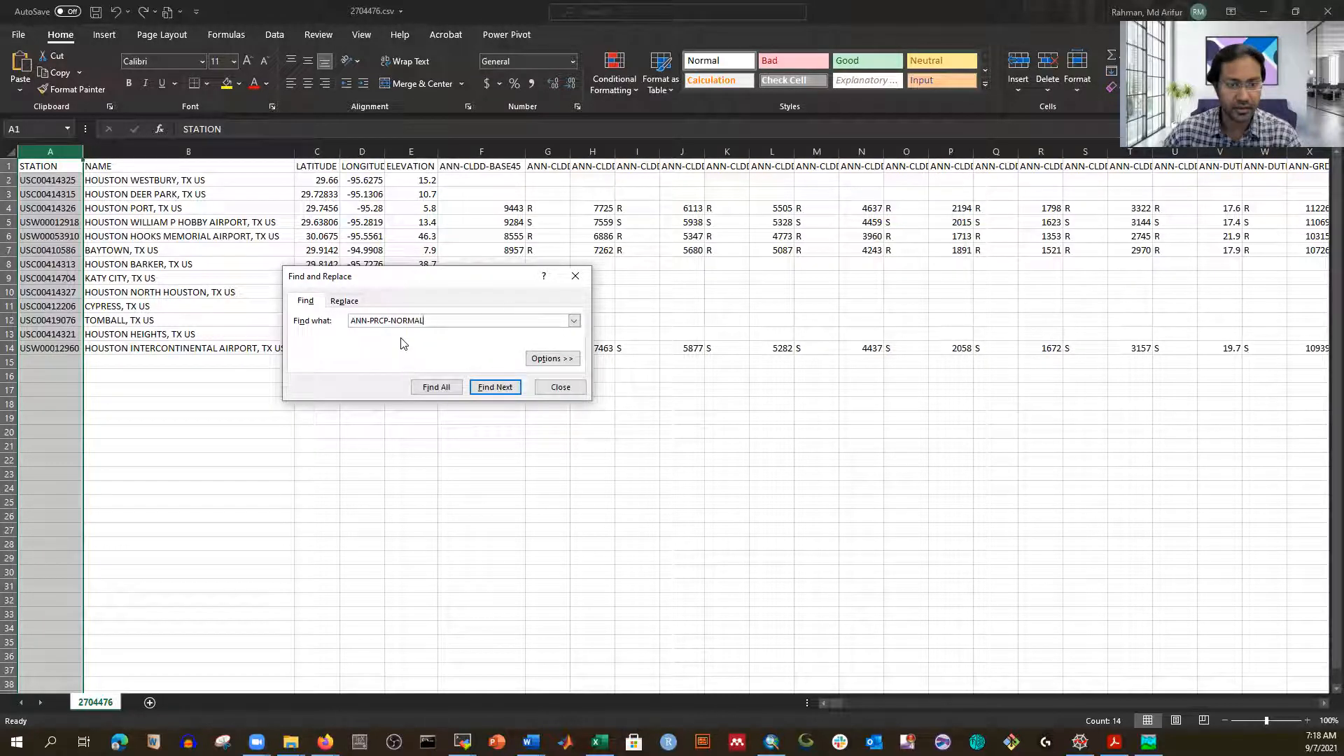
pyautogui.click(488, 388)
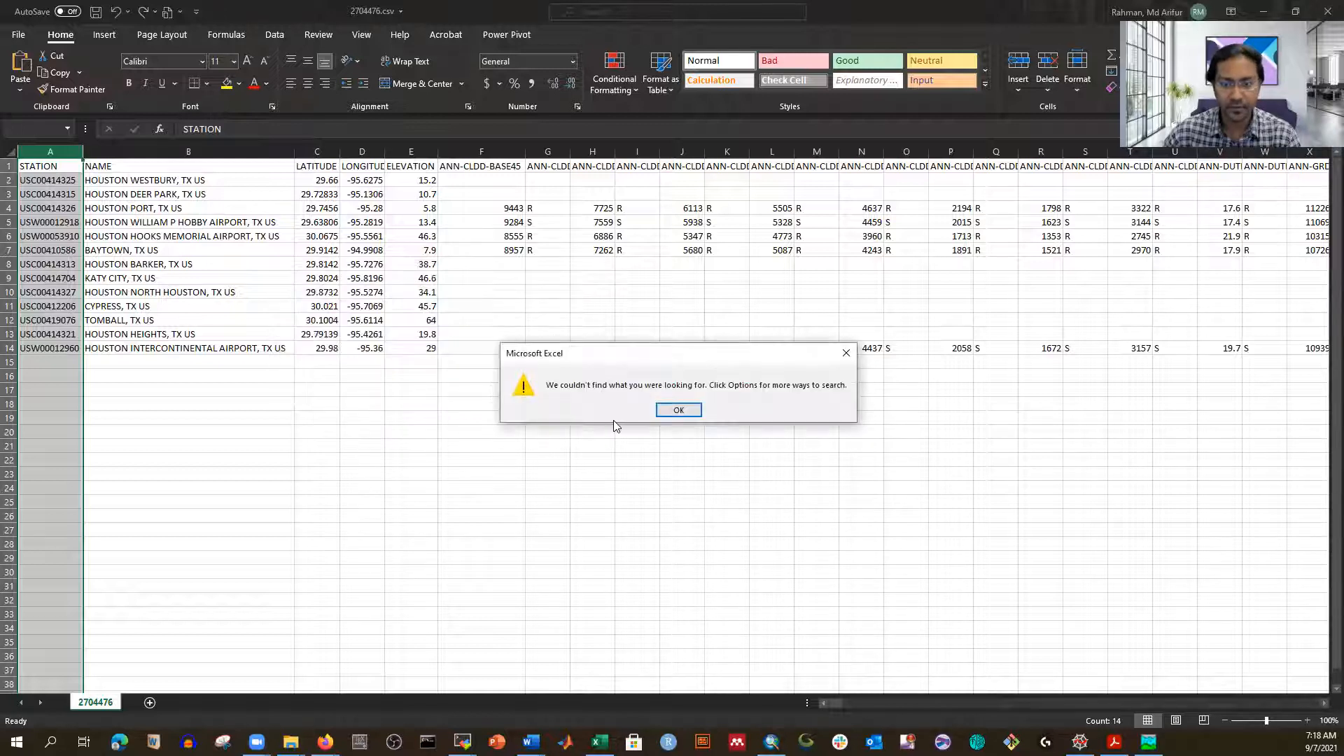
pyautogui.click(686, 414)
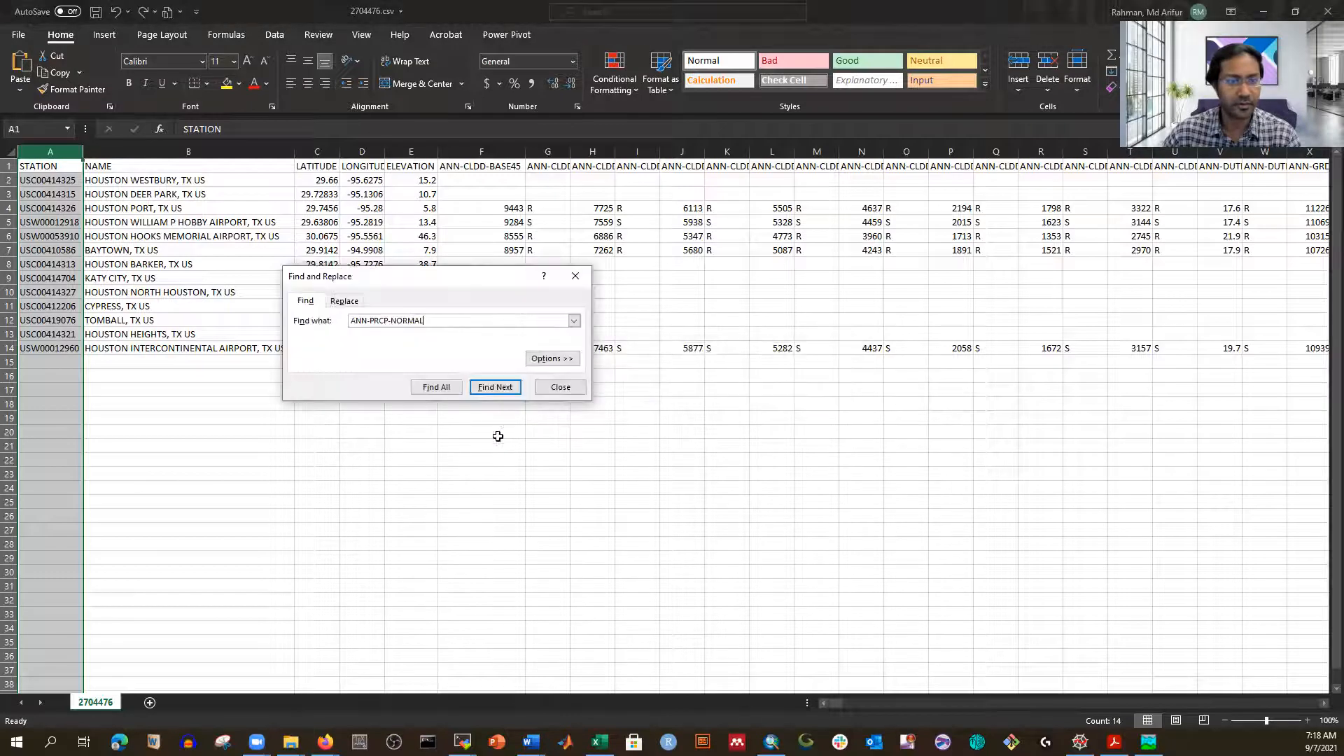
pyautogui.click(182, 404)
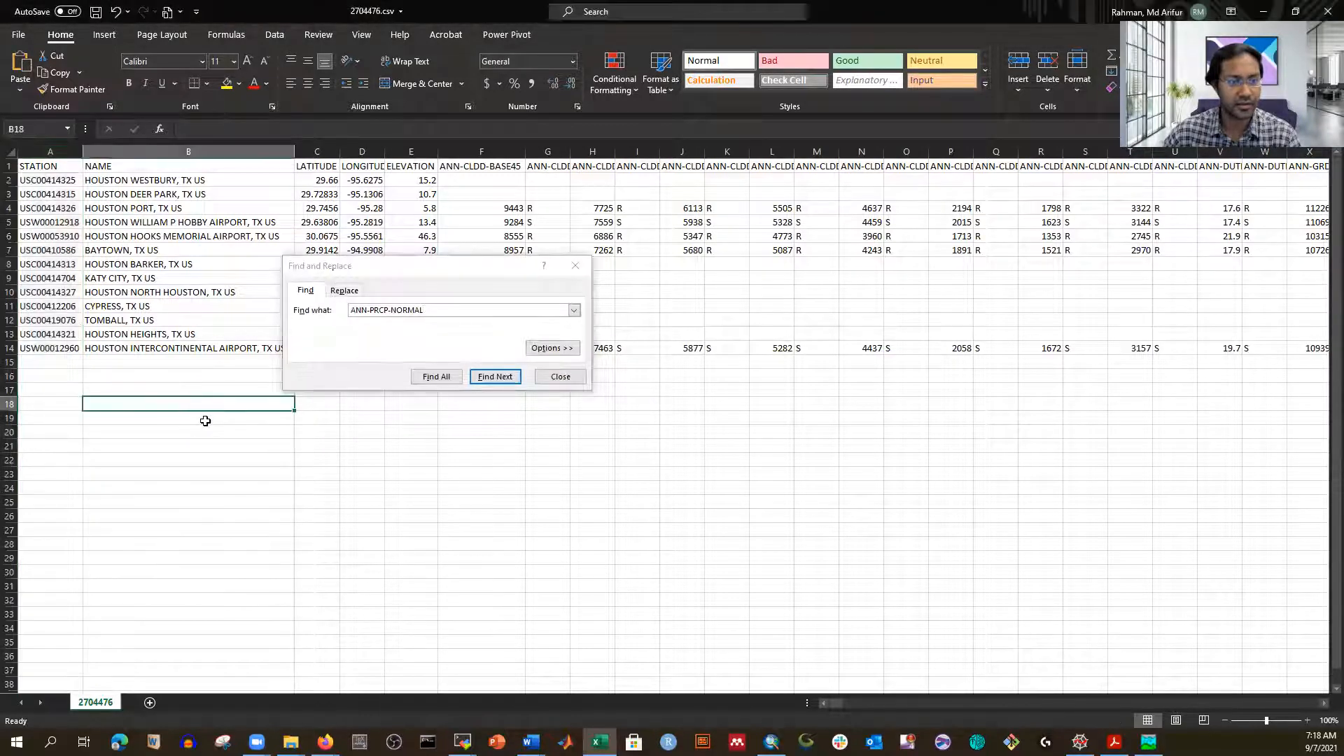
# Step: Find the ANN-PRCP-NORMAL header in BP1 and autofit column BP
pyautogui.click(771, 447)
pyautogui.click(495, 377)
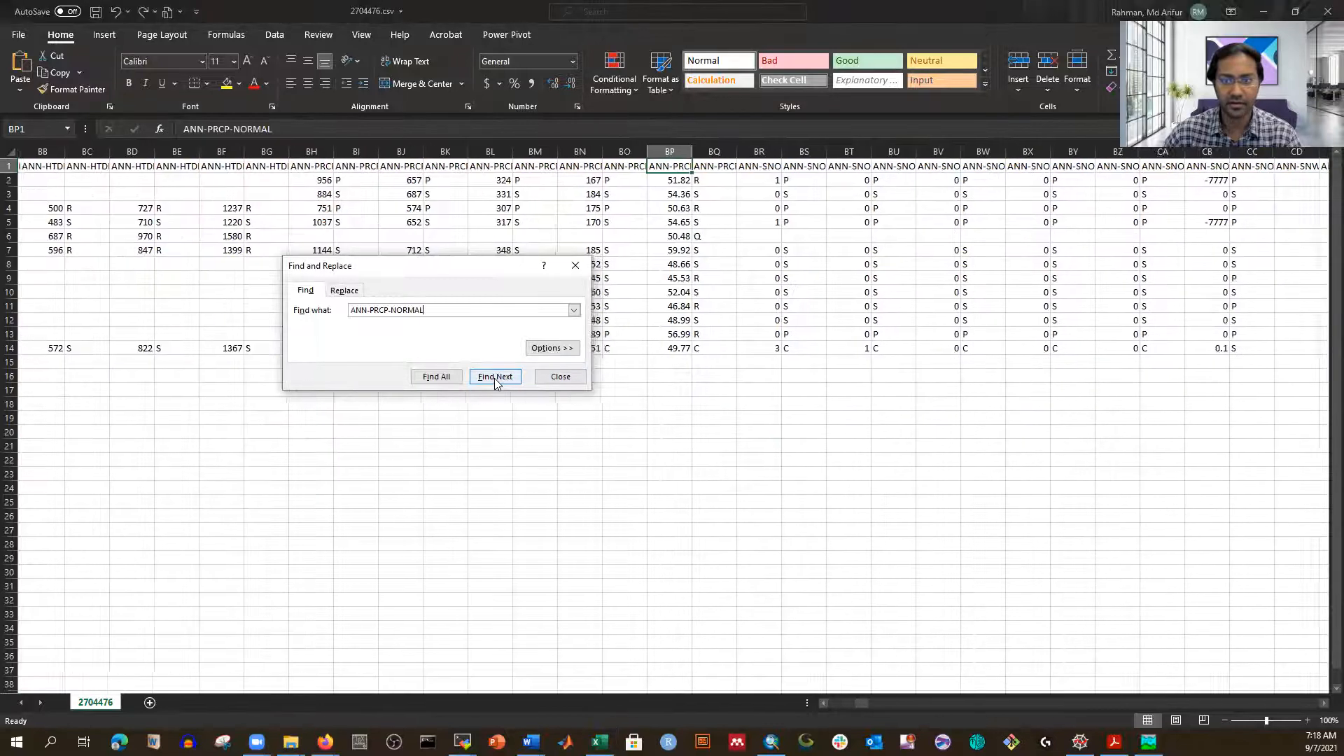
pyautogui.click(575, 265)
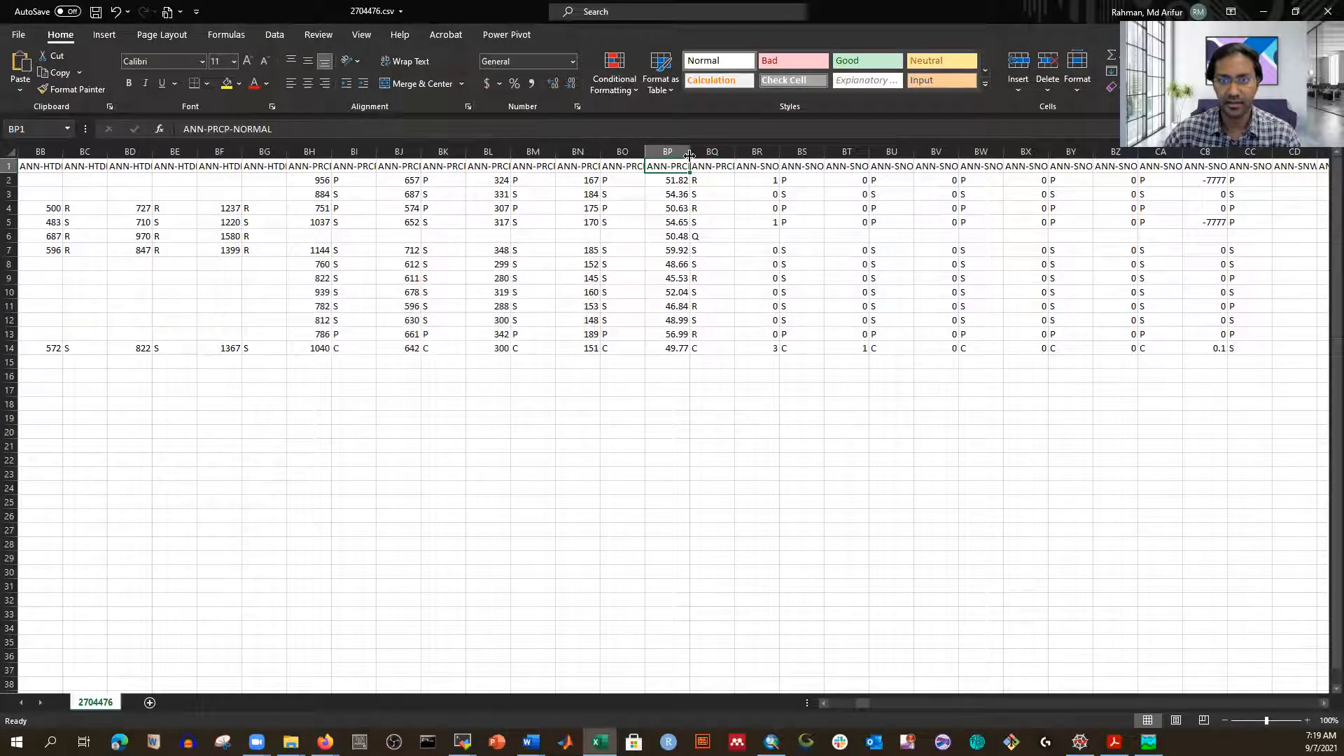
pyautogui.doubleClick(689, 152)
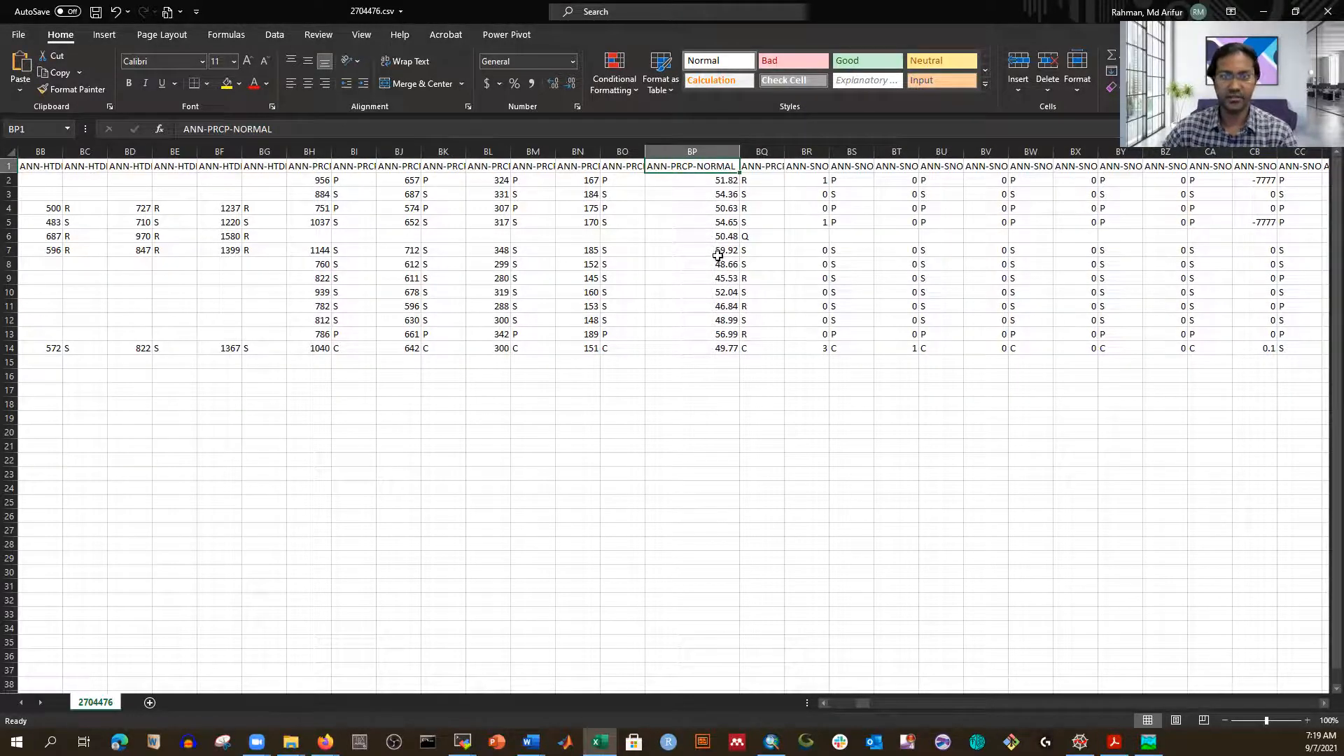
# Step: Select all columns to the right of ANN-PRCP-NORMAL, starting at BQ
pyautogui.click(769, 151)
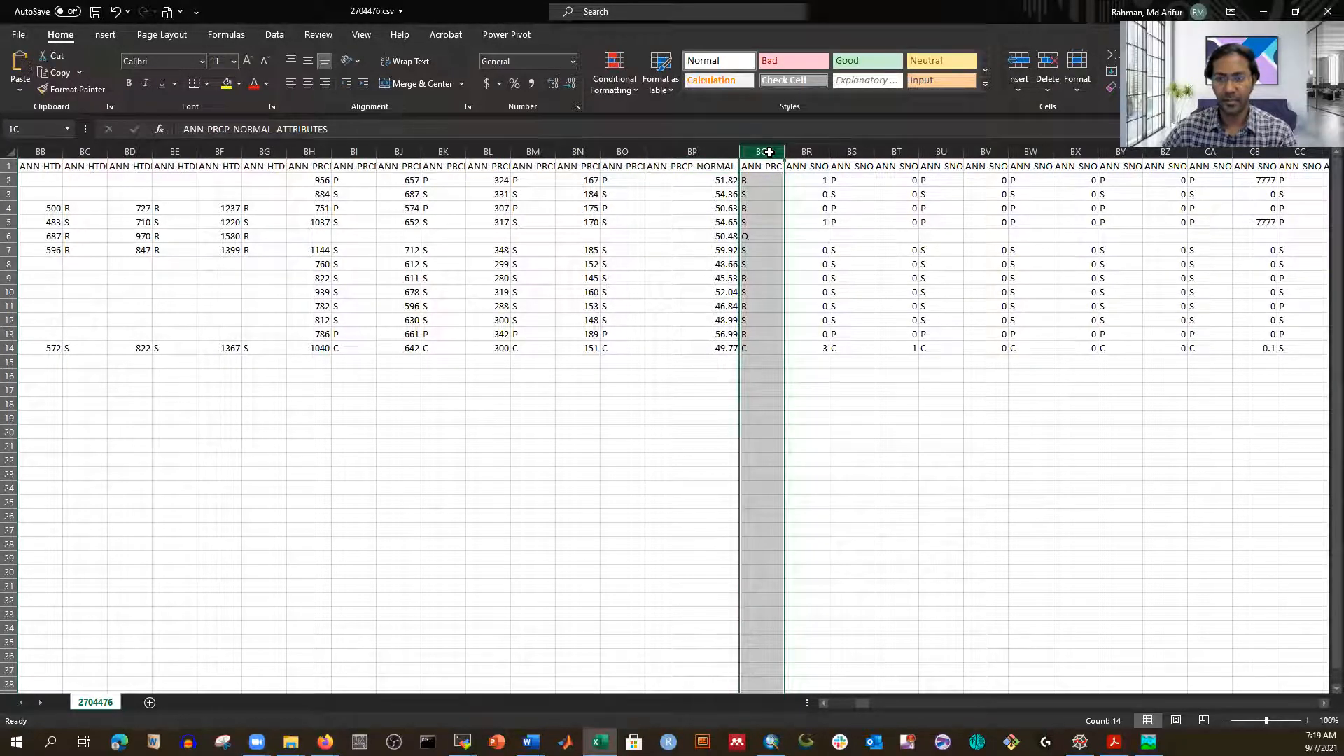
pyautogui.moveTo(940, 432); pyautogui.dragTo(941, 418)
pyautogui.moveTo(775, 151); pyautogui.dragTo(810, 216)
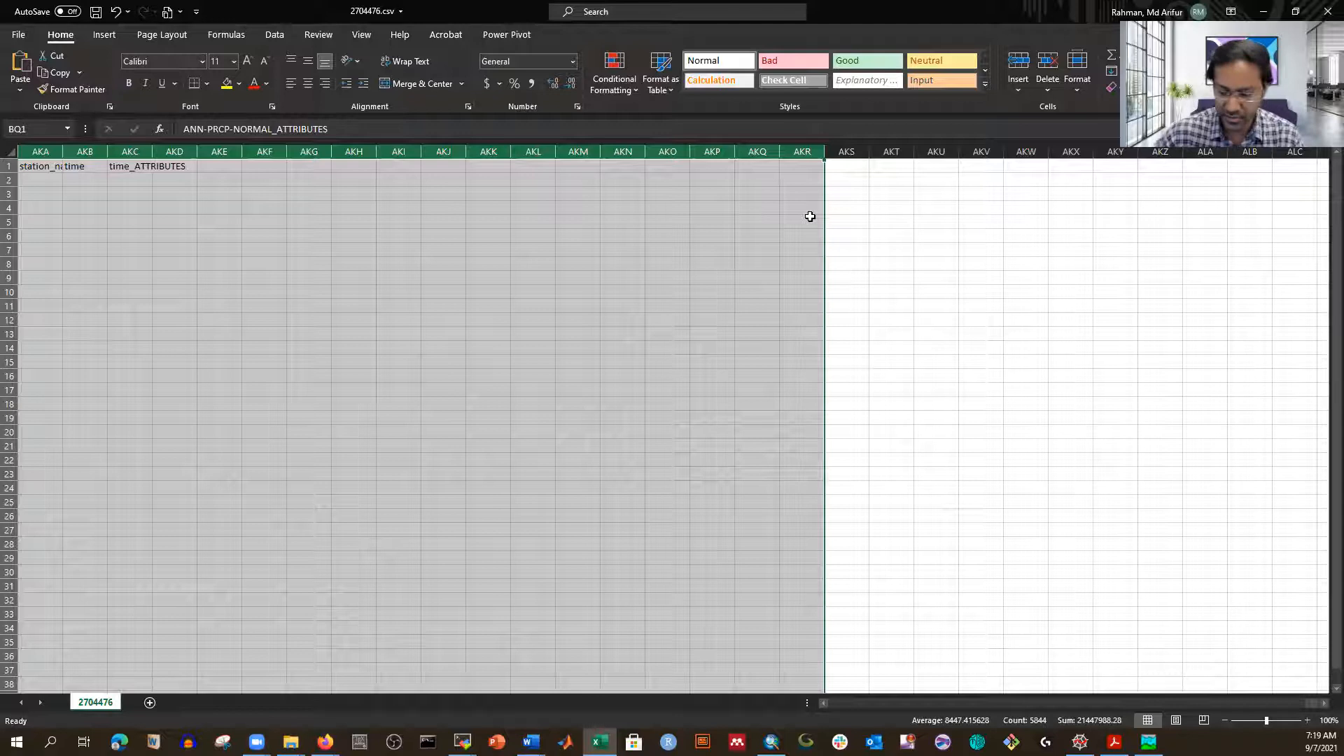
# Step: Delete columns BQ through AKR with Ctrl+minus, then reselect headers from BO back to F
pyautogui.hotkey('ctrl', '-')
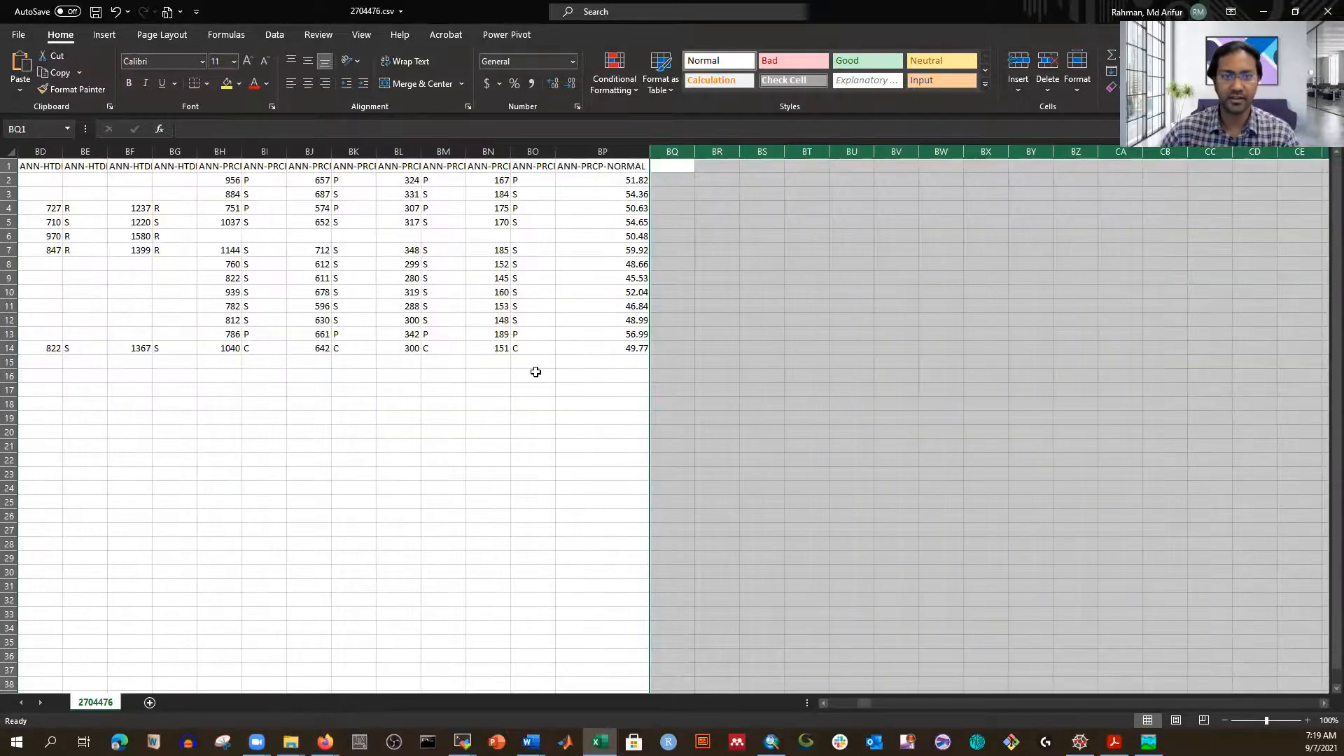
pyautogui.click(535, 373)
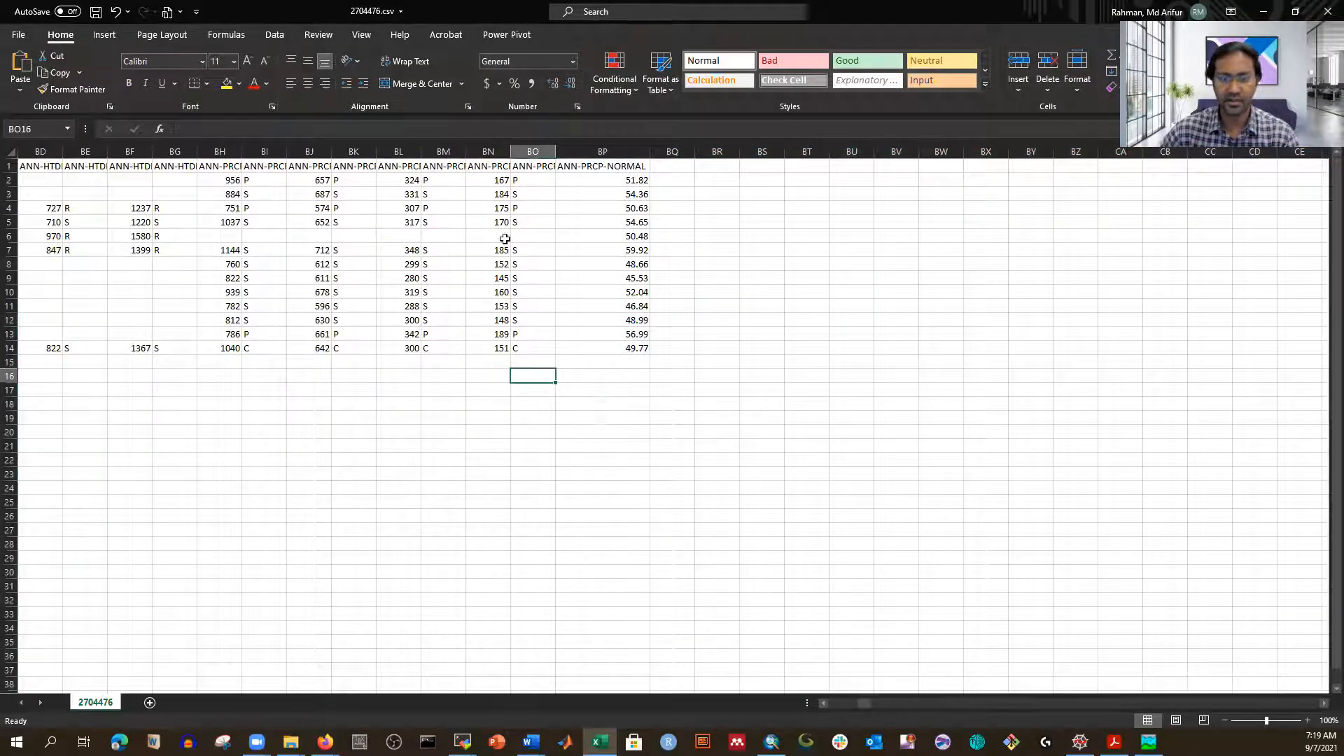
pyautogui.moveTo(530, 153); pyautogui.dragTo(450, 152)
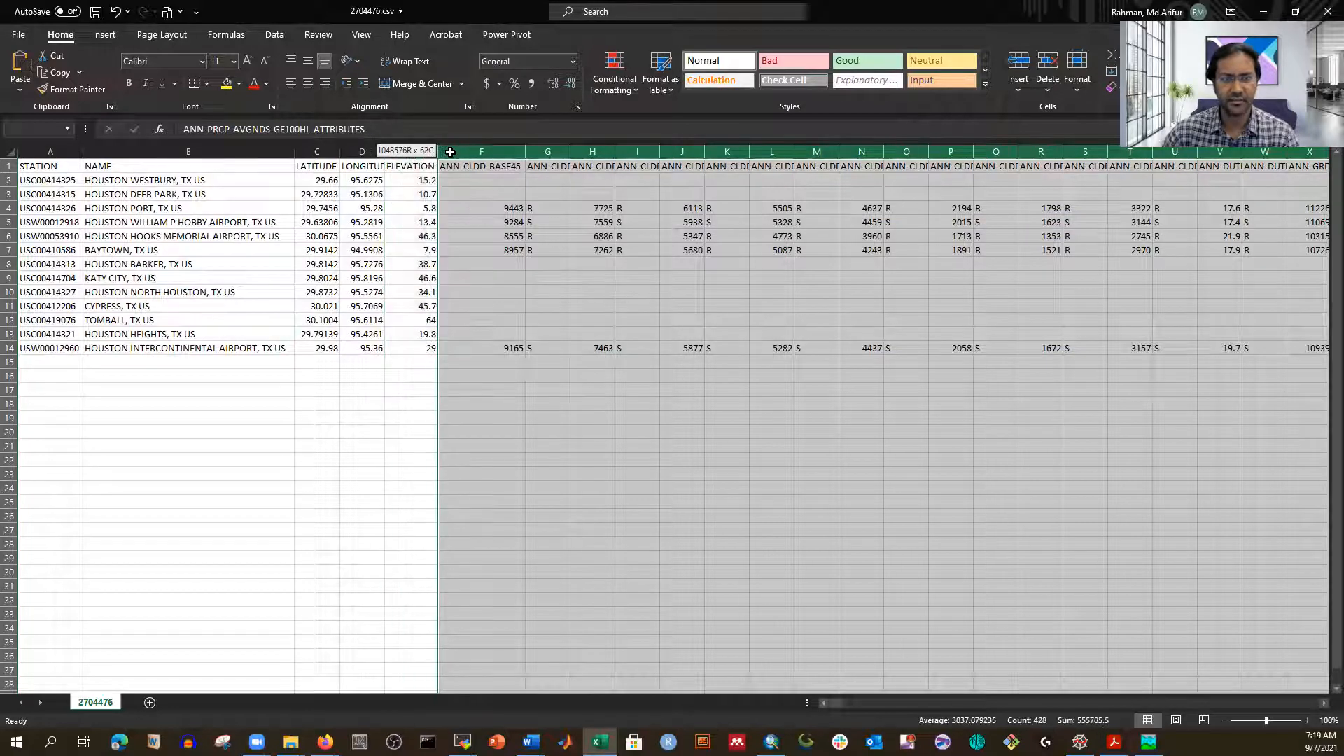
# Step: Delete columns F through BO so ANN-PRCP-NORMAL sits directly after ELEVATION
pyautogui.moveTo(450, 152)
pyautogui.mouseDown()
pyautogui.moveTo(410, 152)
pyautogui.moveTo(458, 152)
pyautogui.mouseUp()
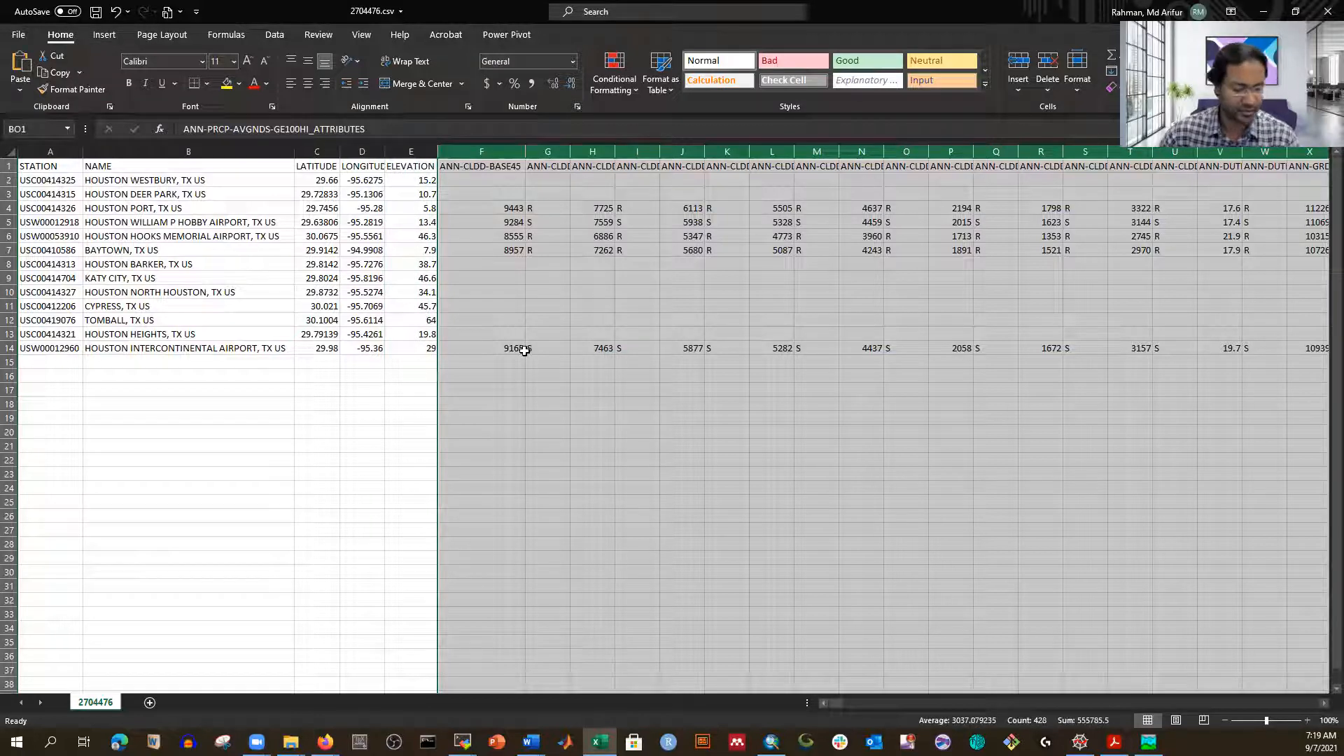
pyautogui.hotkey('ctrl', '-')
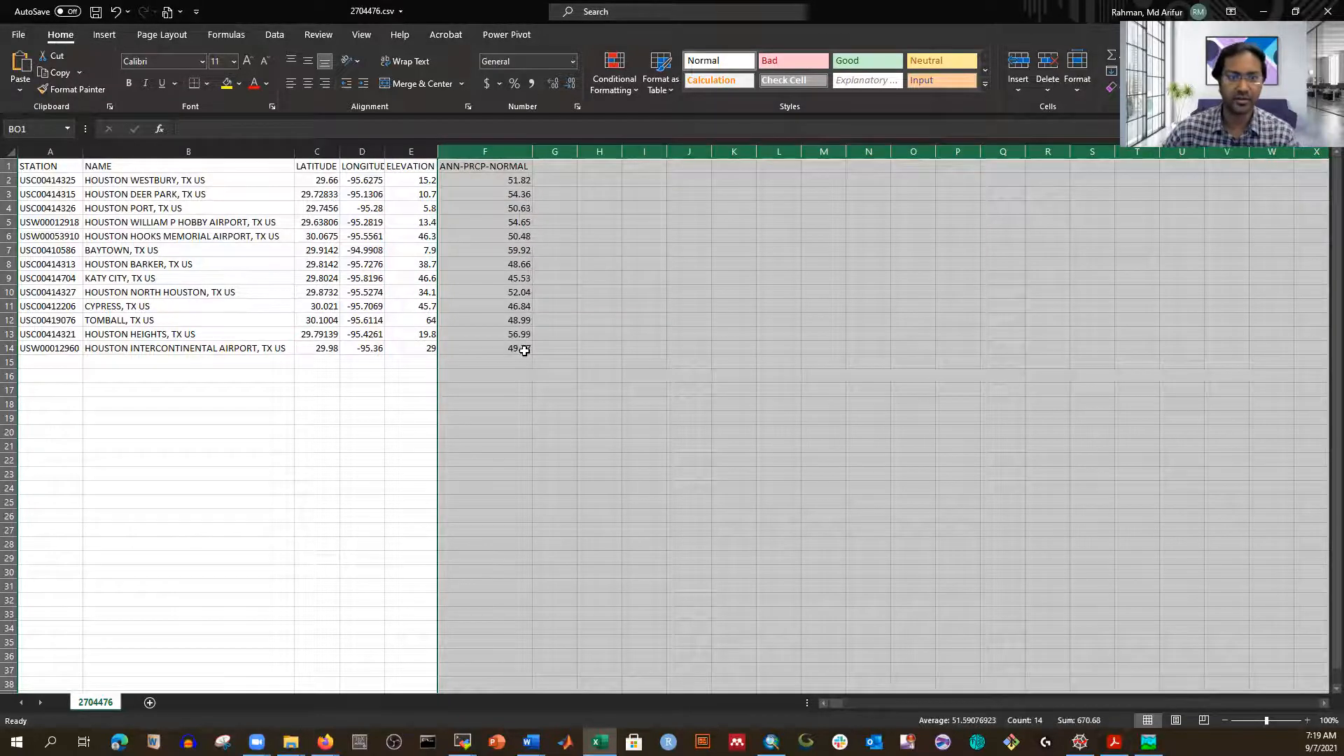
pyautogui.click(732, 334)
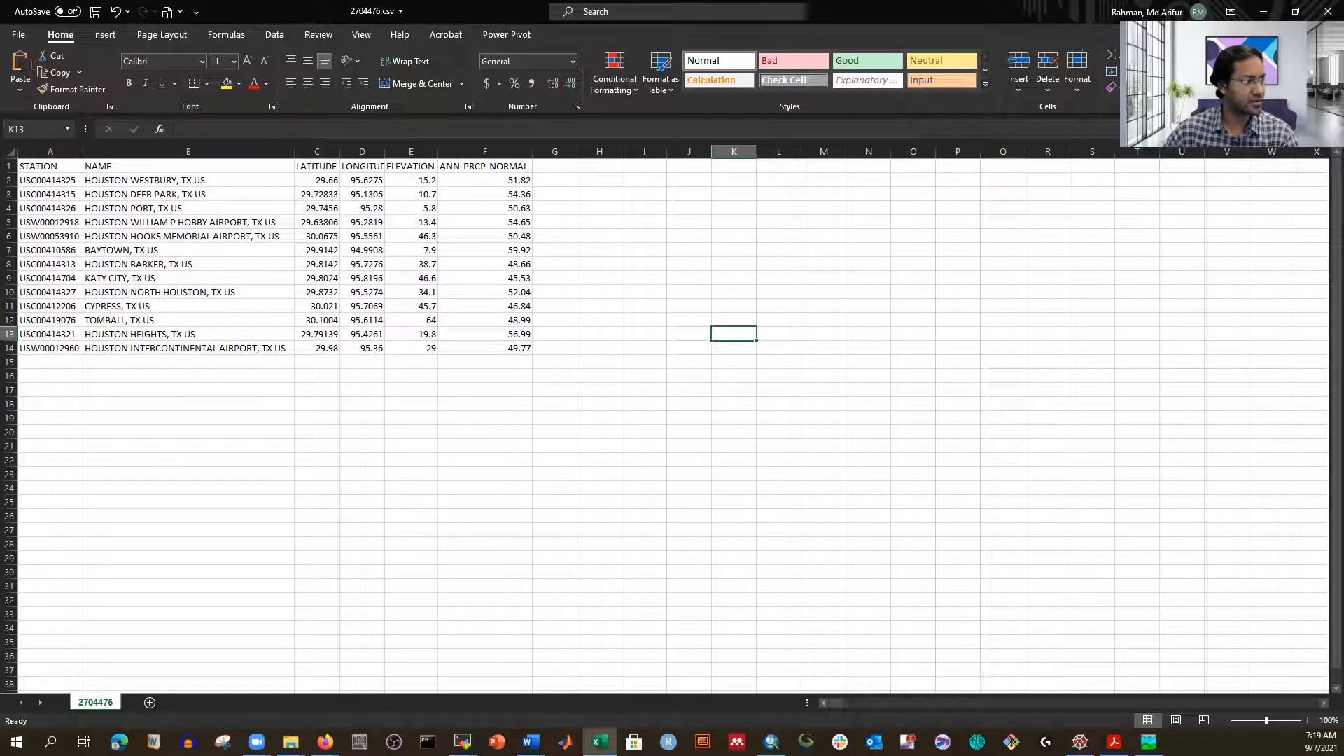
pyautogui.hotkey('alt', 'Tab')
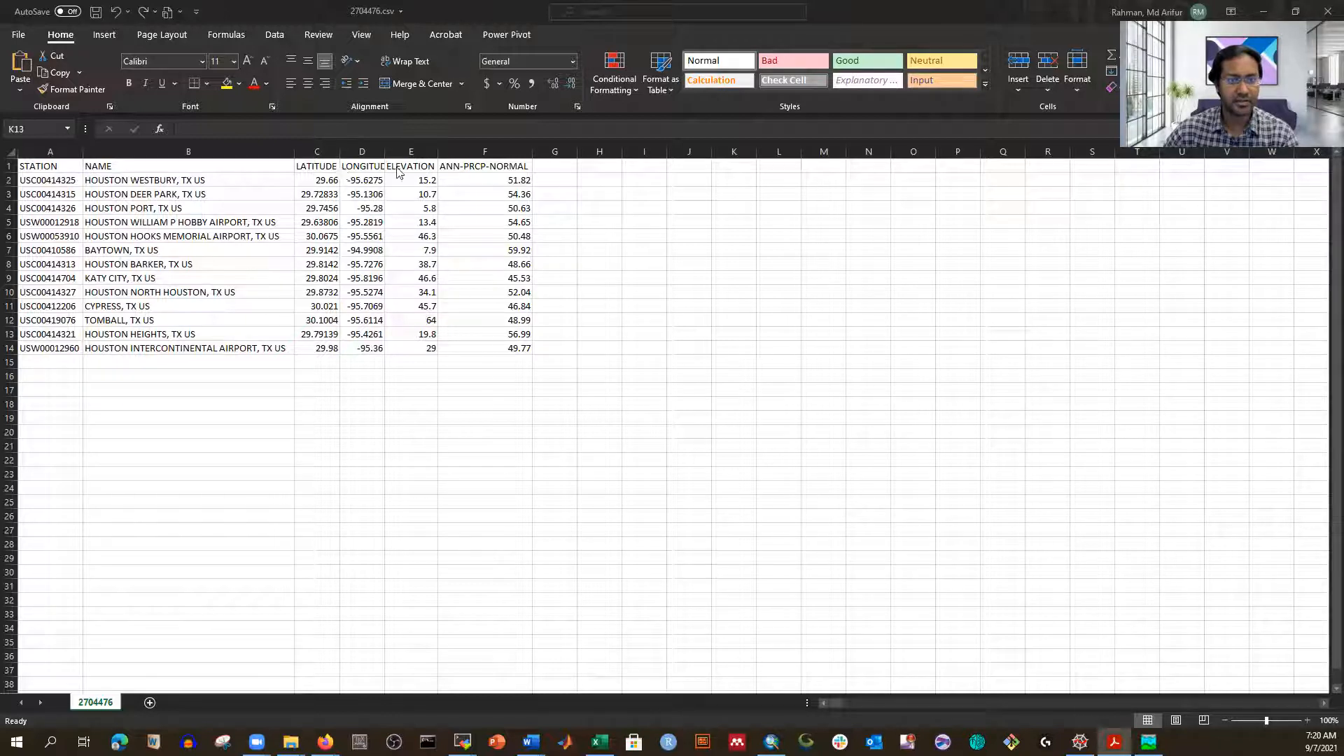
# Step: Paste ANNPRCPHI into header cell F1 to replace ANN-PRCP-NORMAL, and remove stray characters
pyautogui.click(468, 171)
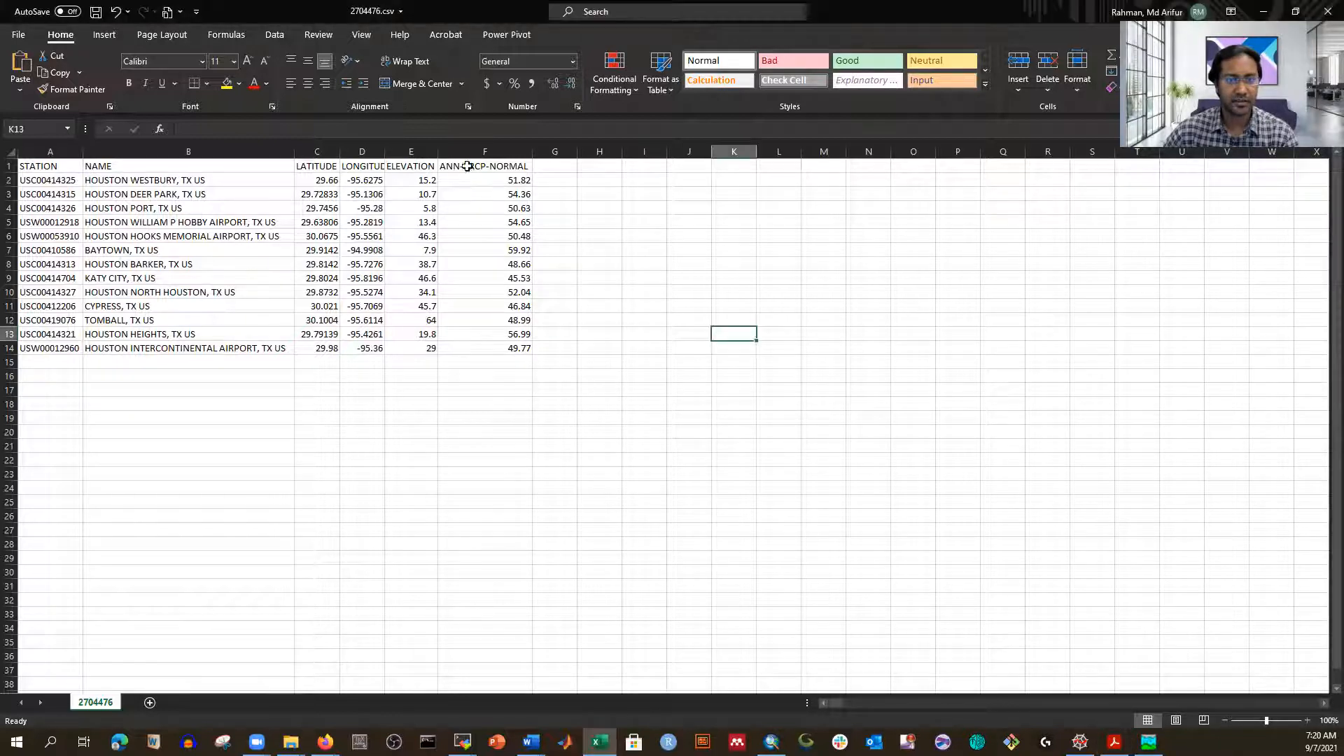
pyautogui.click(462, 166)
pyautogui.hotkey('alt', 'Tab')
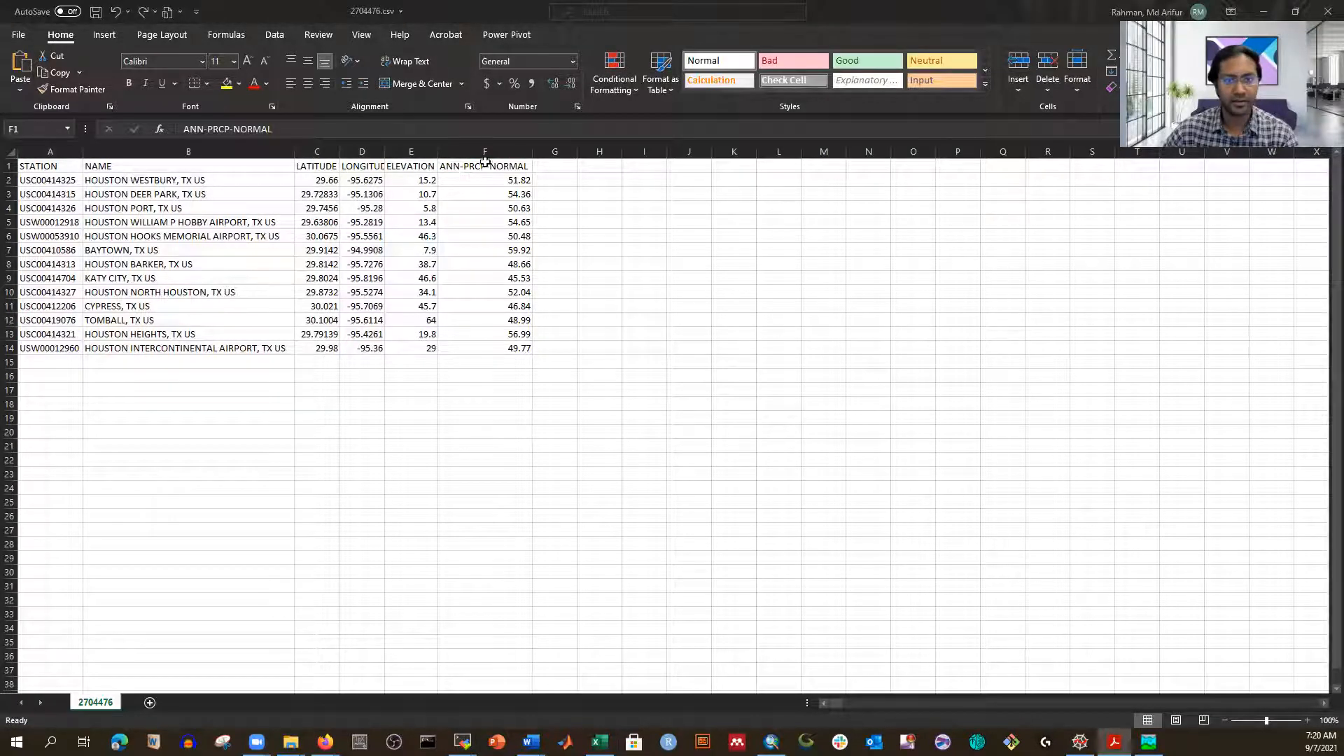
pyautogui.hotkey('alt', 'Tab')
pyautogui.click(597, 207)
pyautogui.click(455, 170)
pyautogui.write('ANNPRCPHI",')
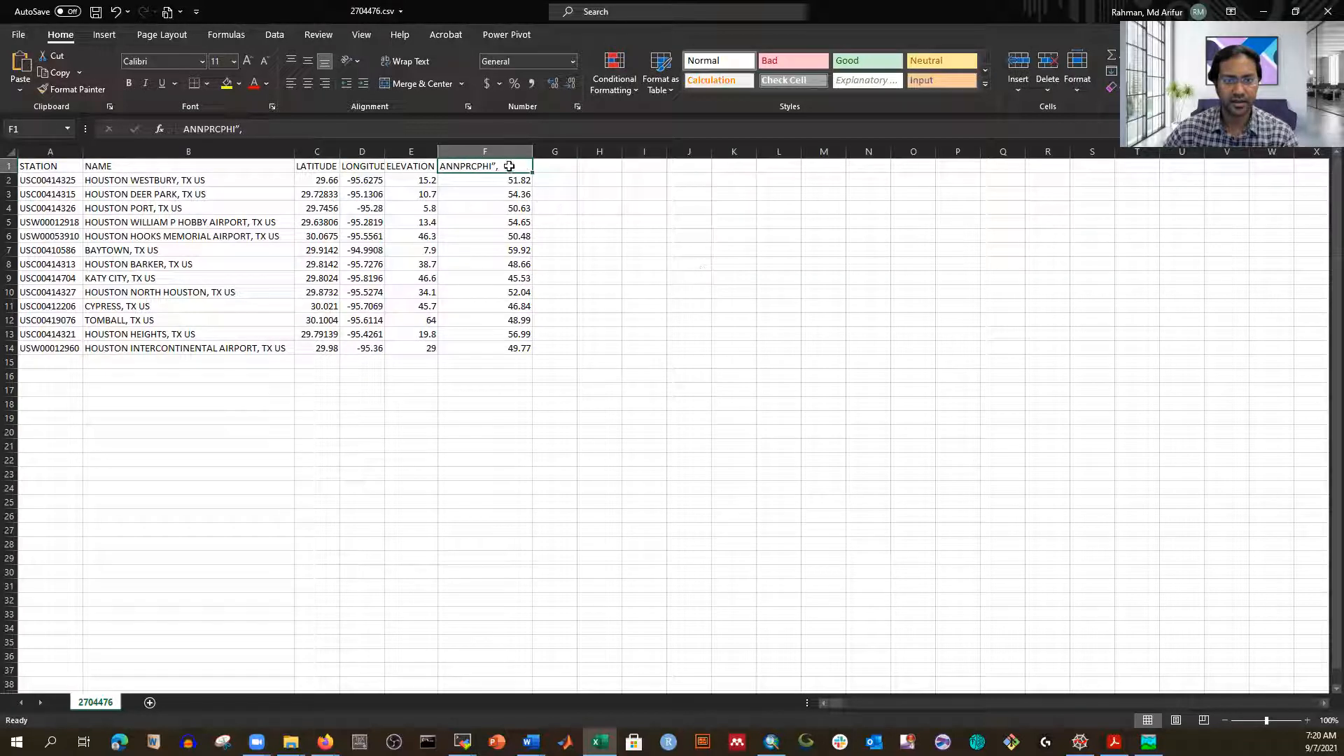
pyautogui.press('F2')
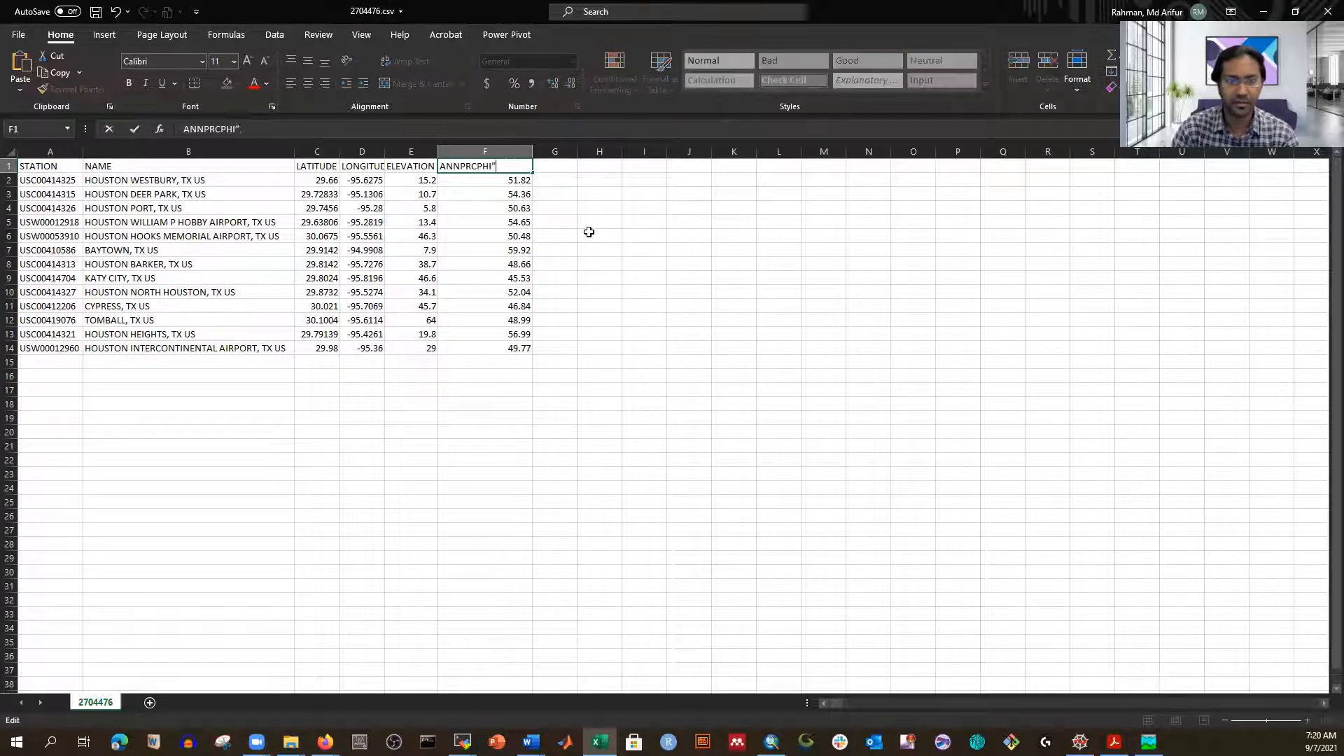
pyautogui.click(731, 306)
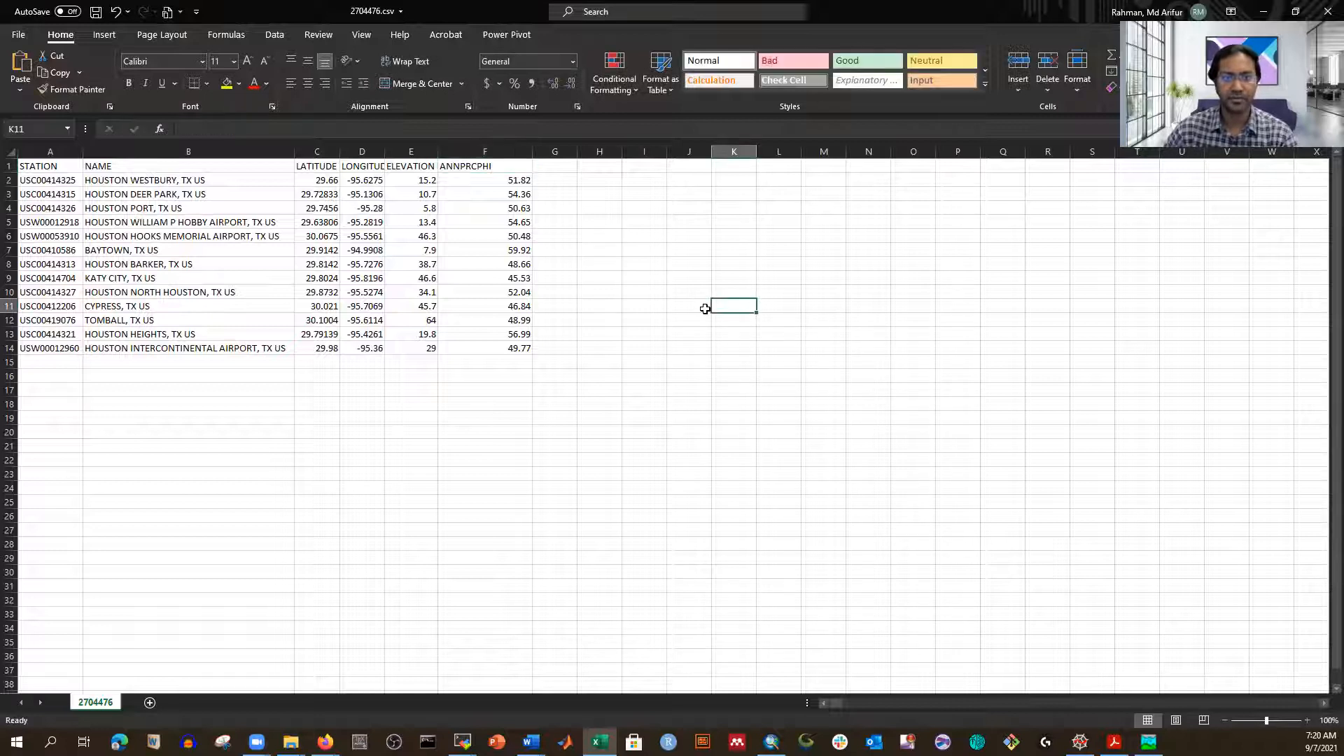
pyautogui.click(876, 260)
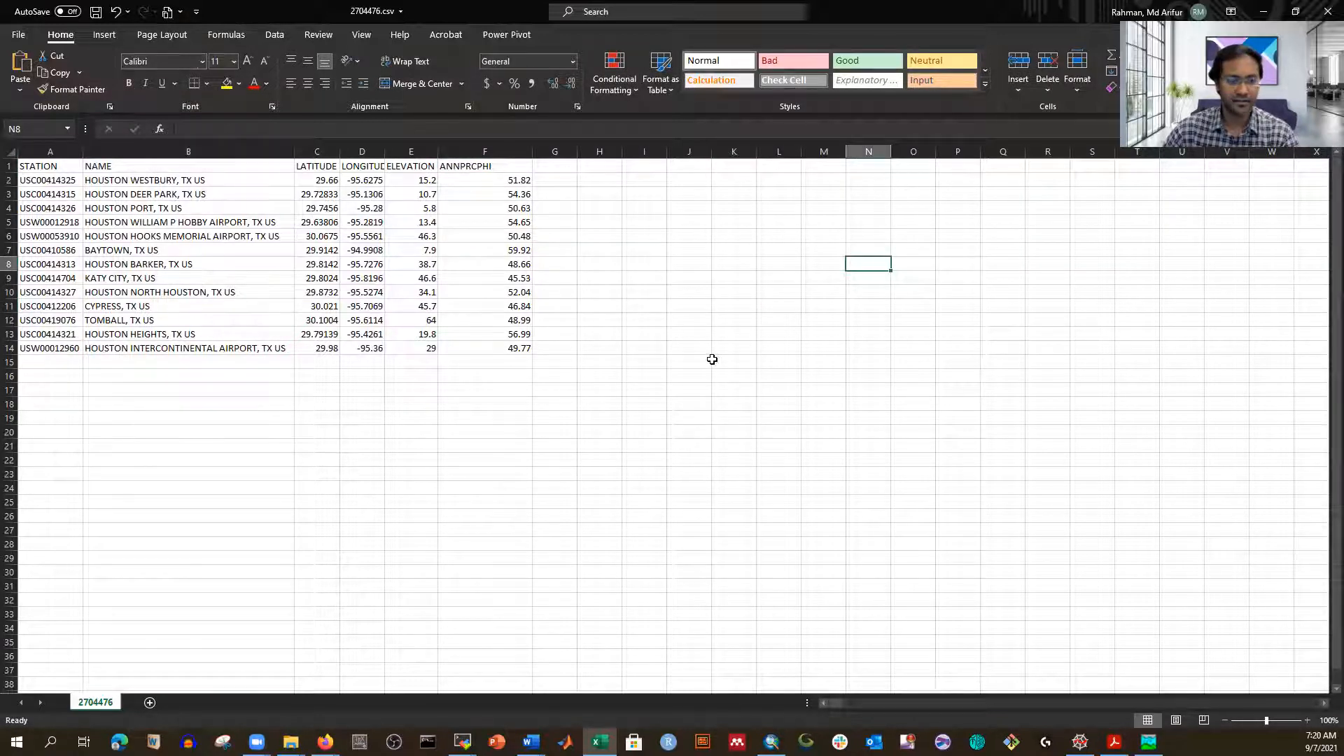
pyautogui.click(18, 34)
pyautogui.click(46, 226)
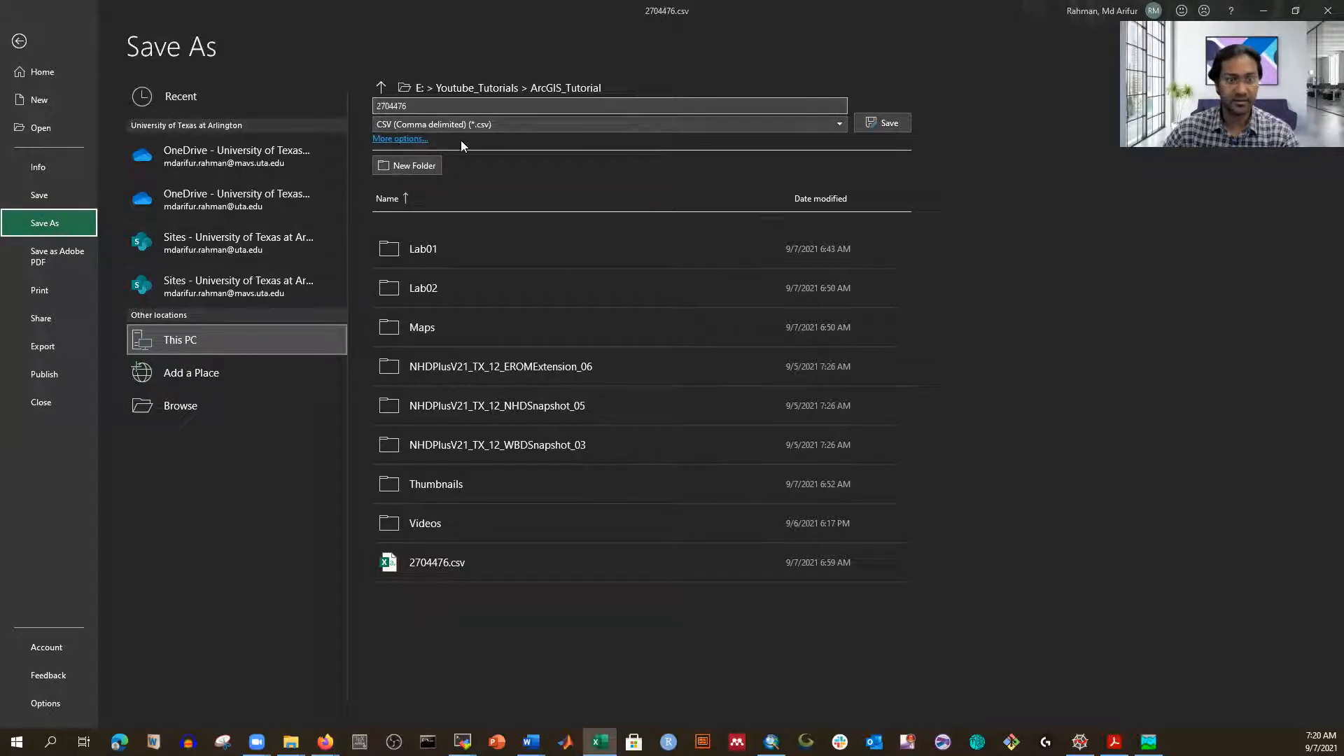
pyautogui.click(400, 139)
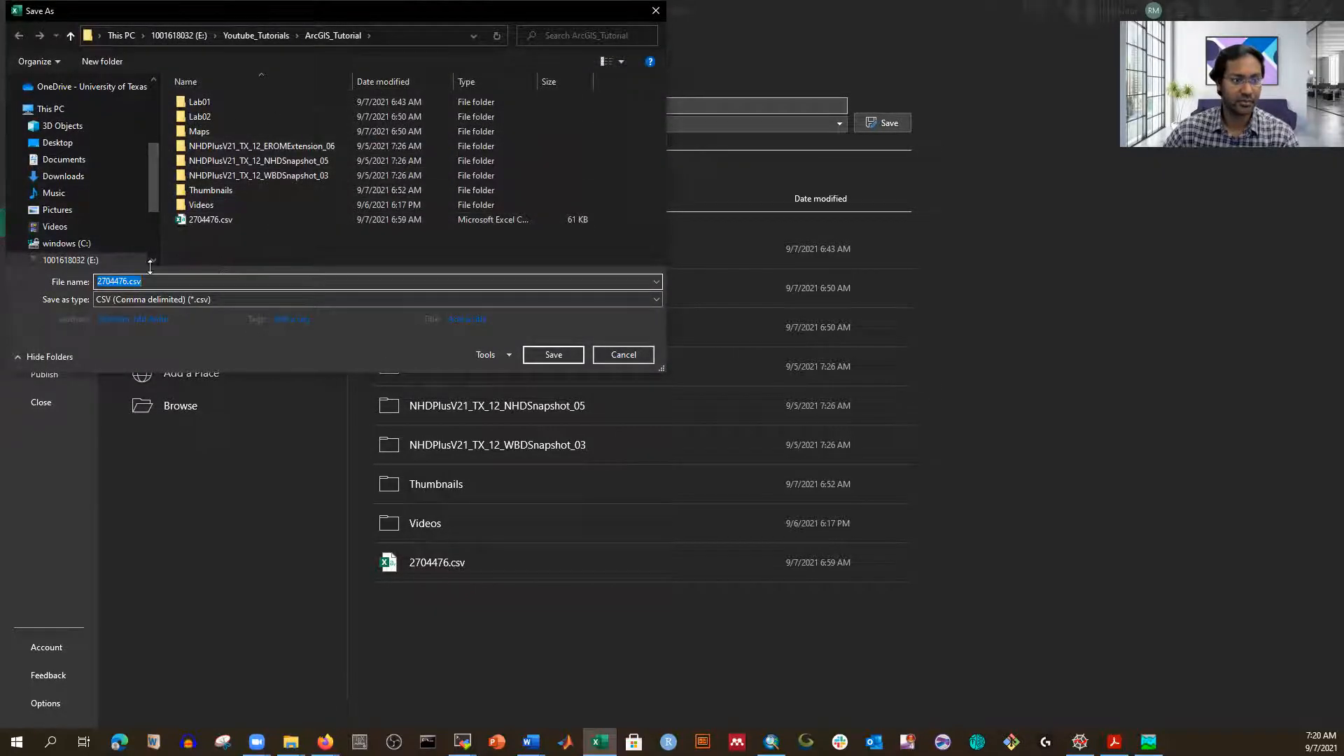
pyautogui.press('Home')
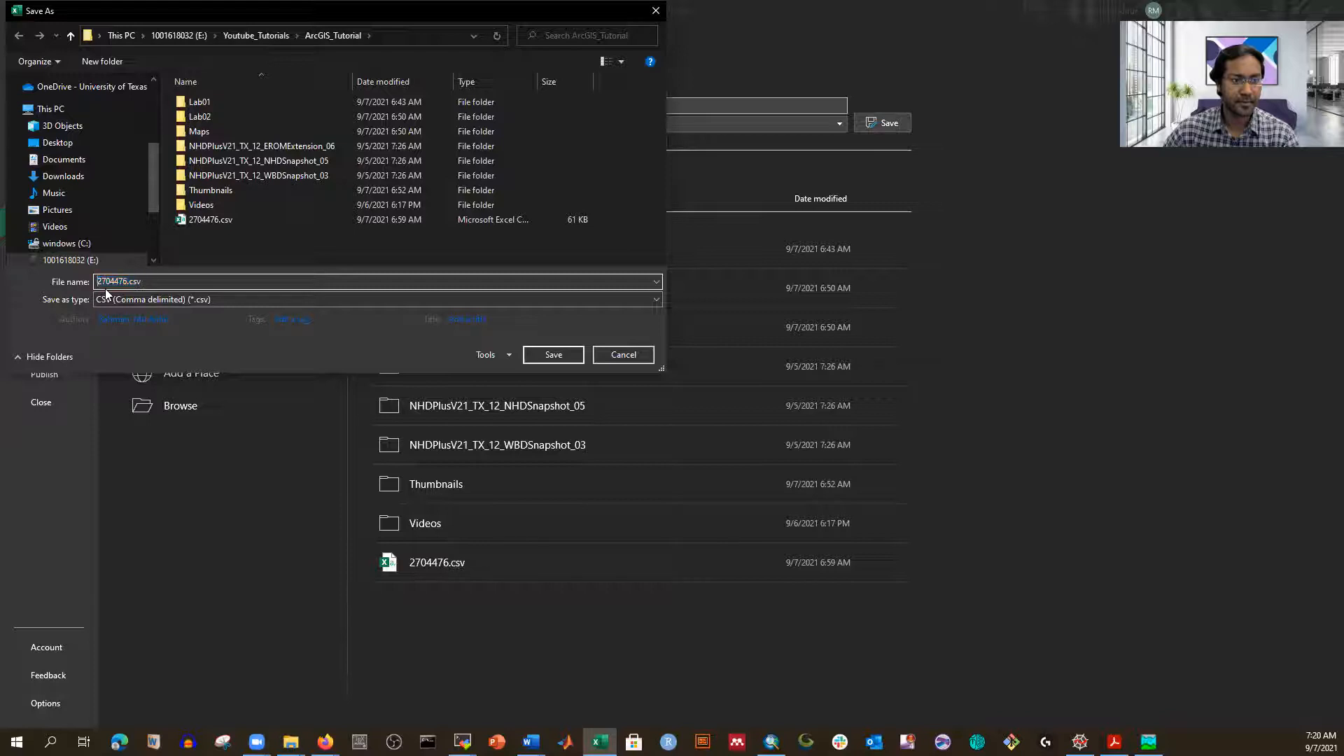
pyautogui.write('Rainfall')
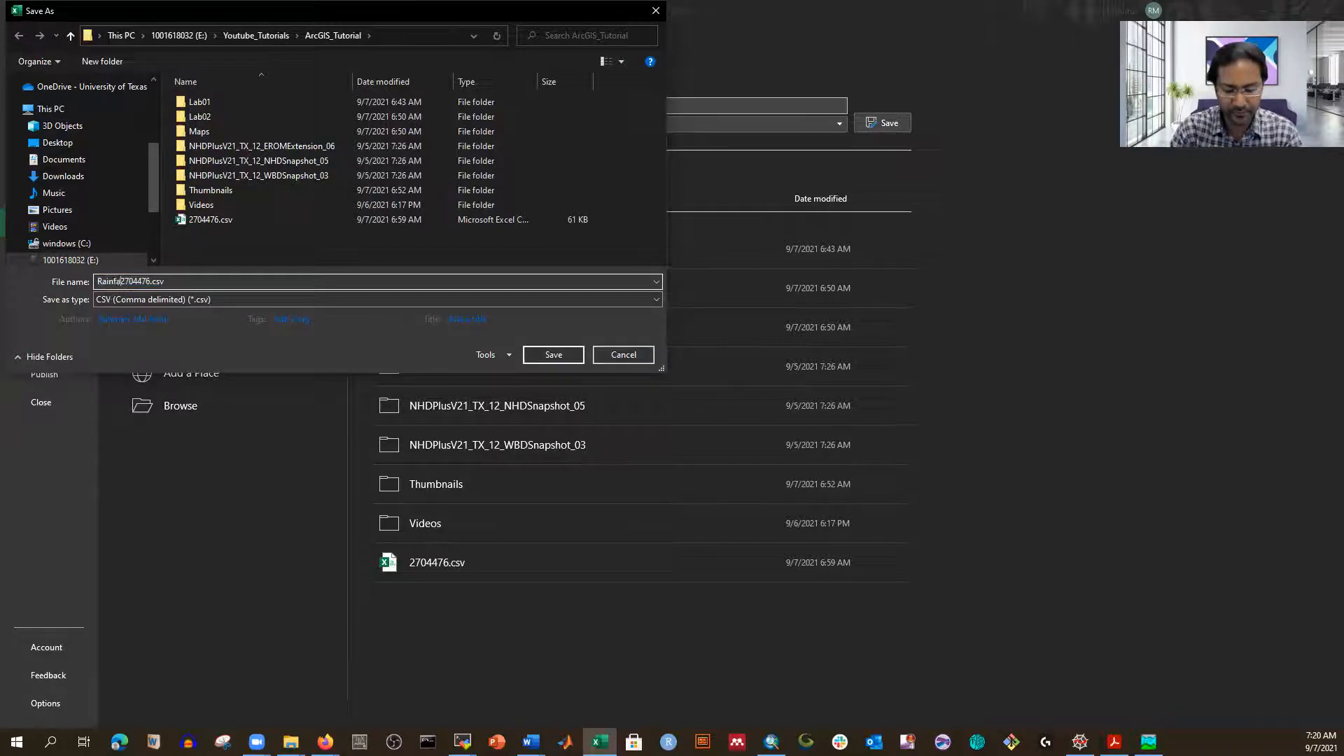
pyautogui.write('_')
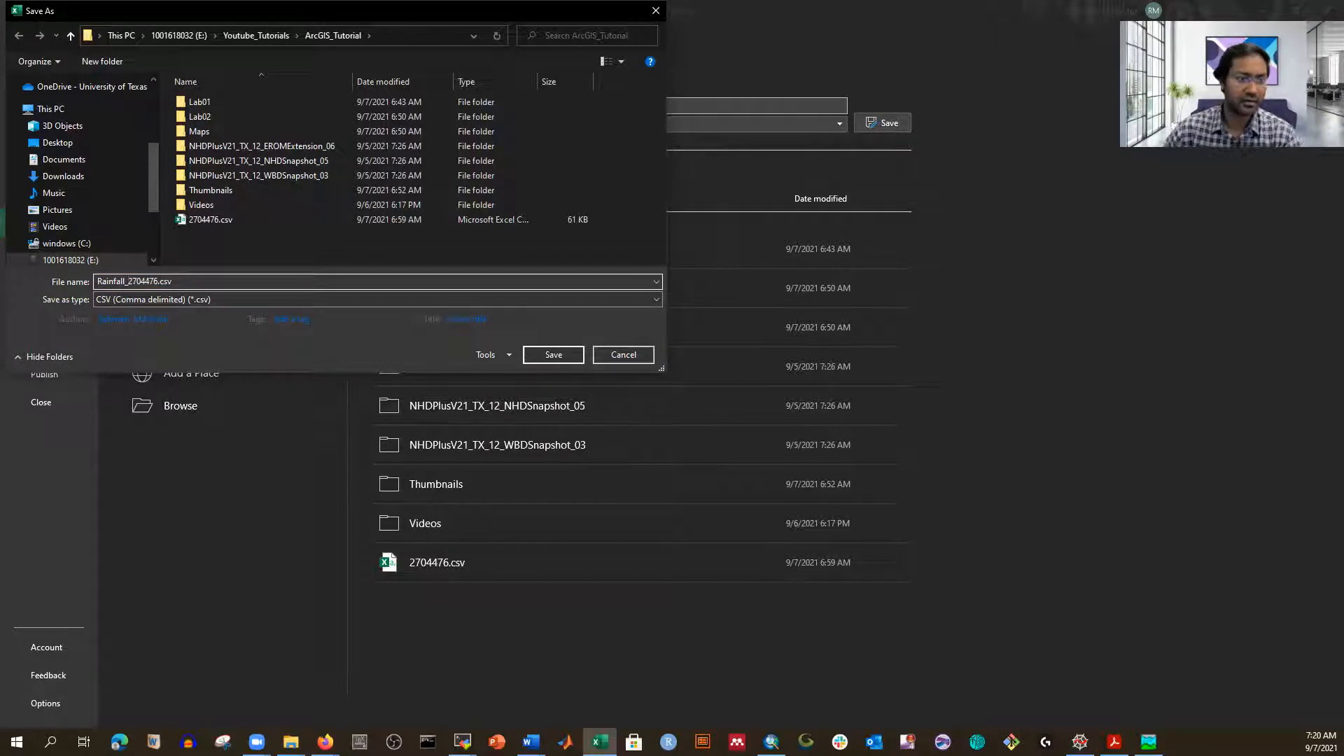
pyautogui.click(549, 352)
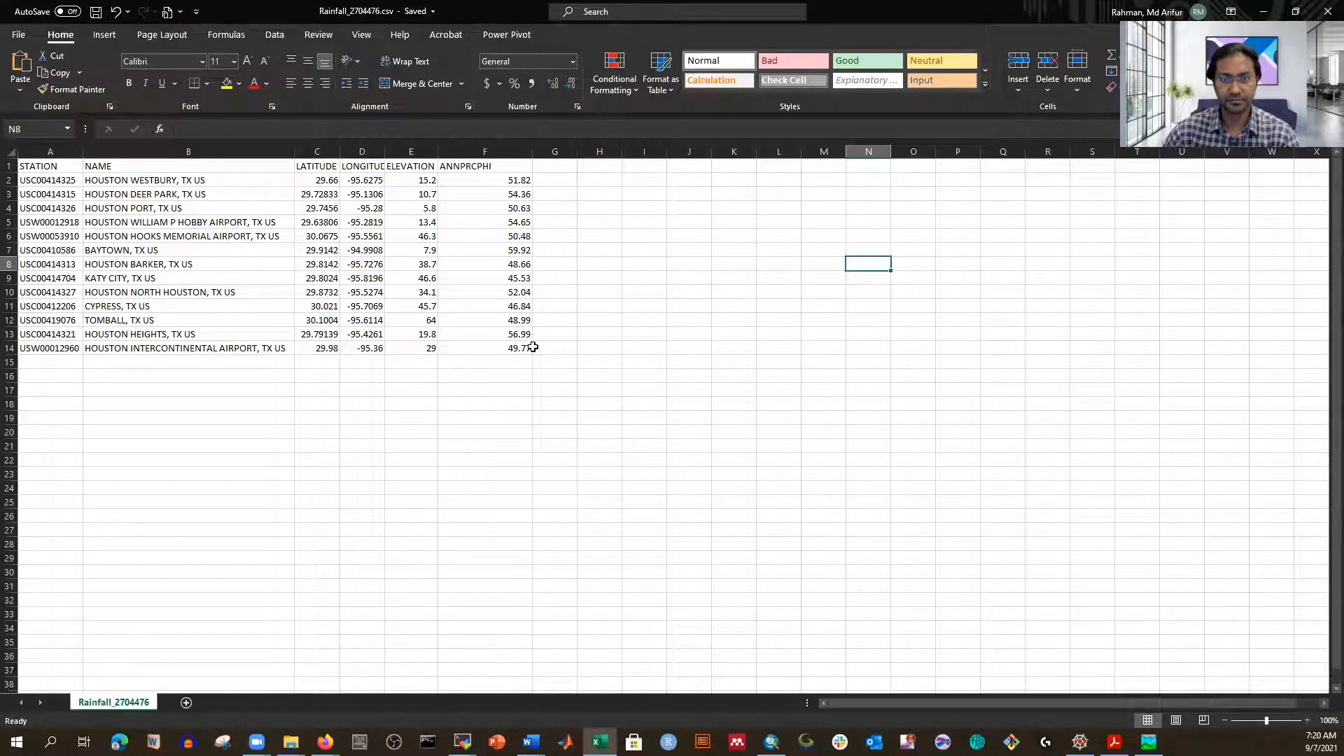
# Step: Check the ANNPRCPHI header and the longitude values in the saved table
pyautogui.click(489, 162)
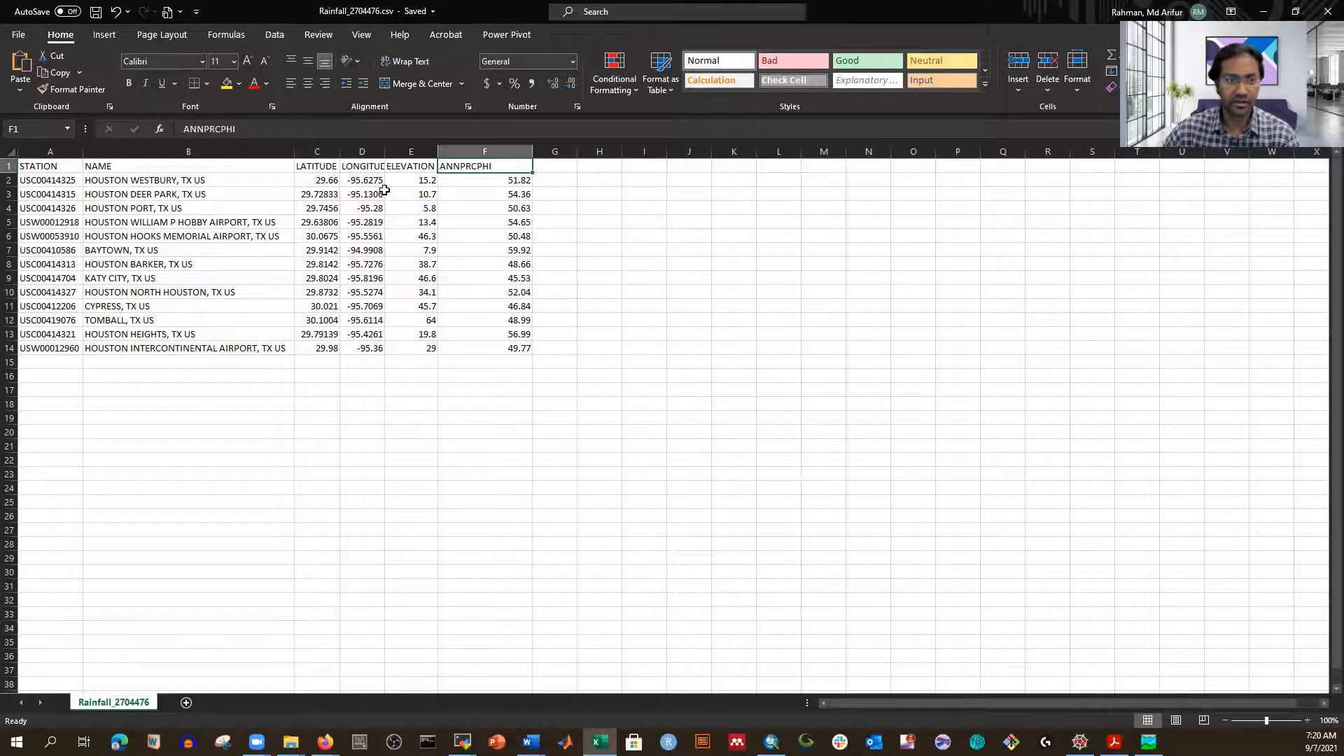
pyautogui.click(361, 181)
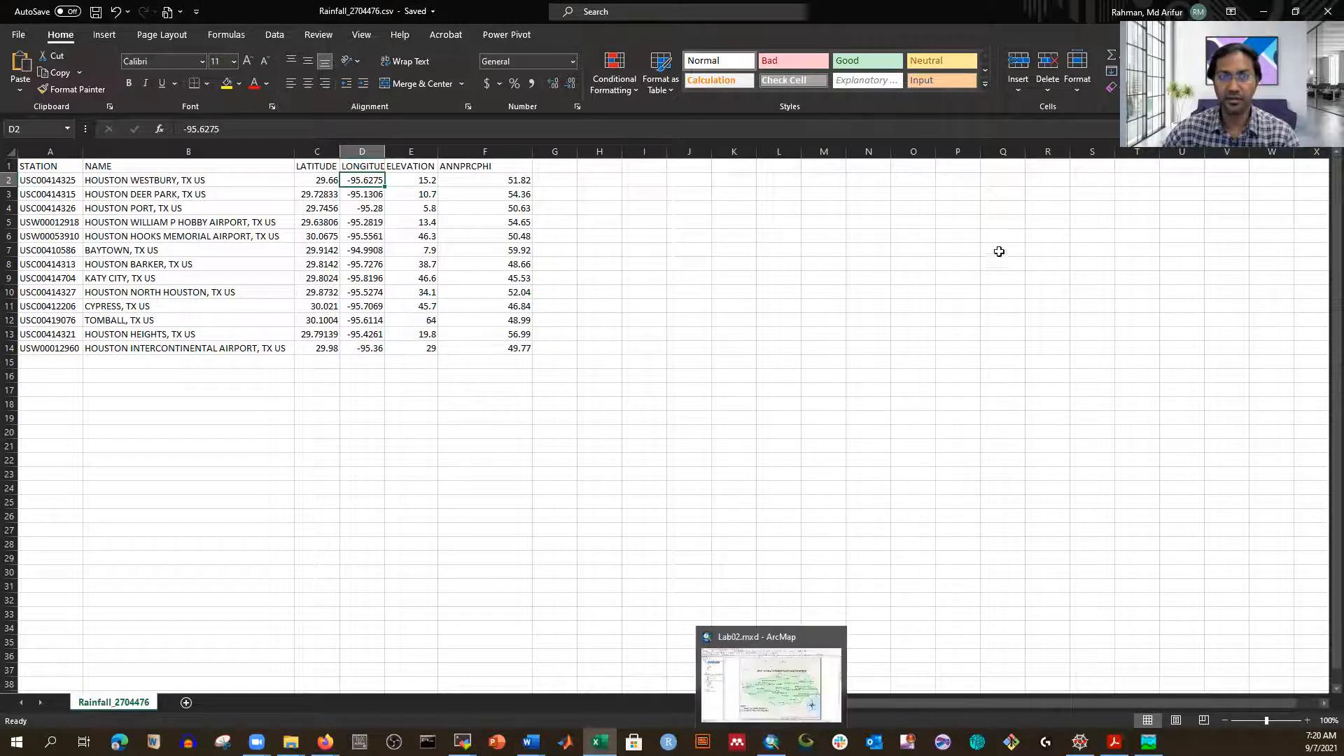
pyautogui.click(734, 362)
# Step: Close Excel and hide the Buffalo_San_Jacinto_Watershed layer in ArcMap
pyautogui.click(1321, 11)
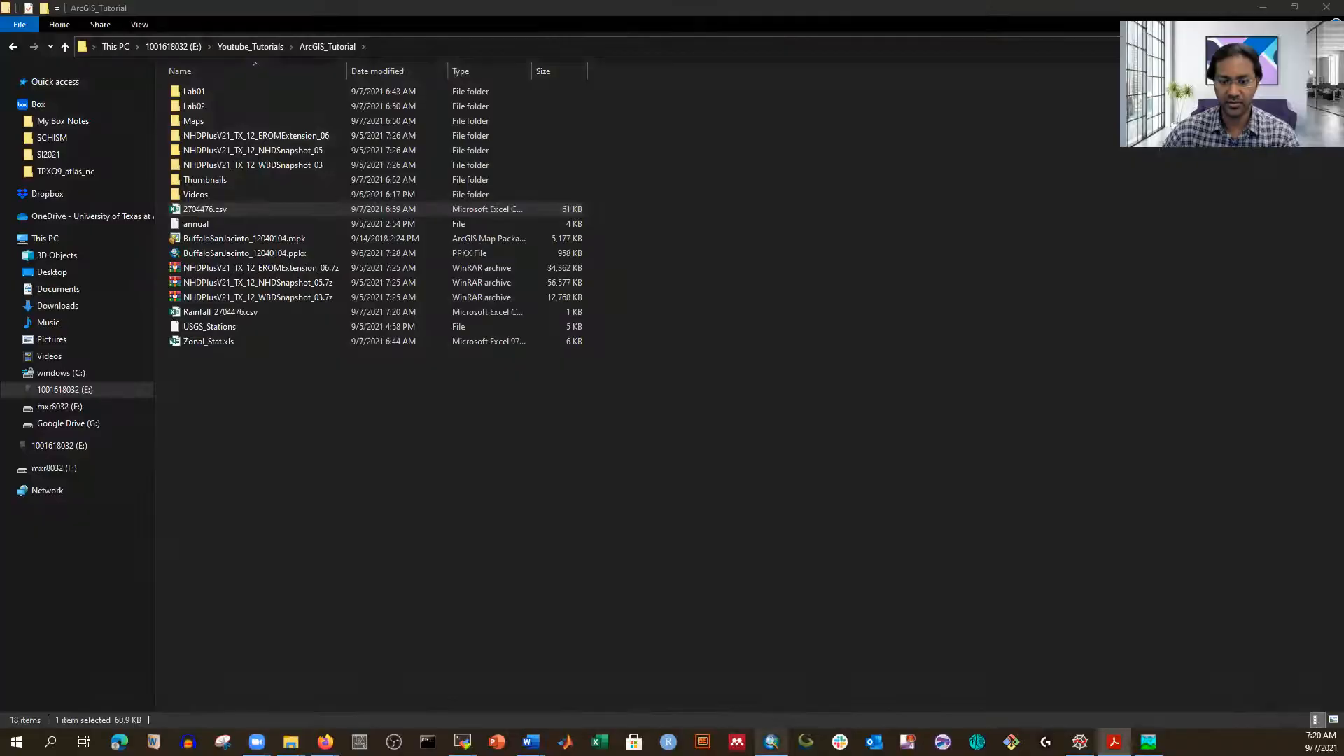
pyautogui.click(771, 742)
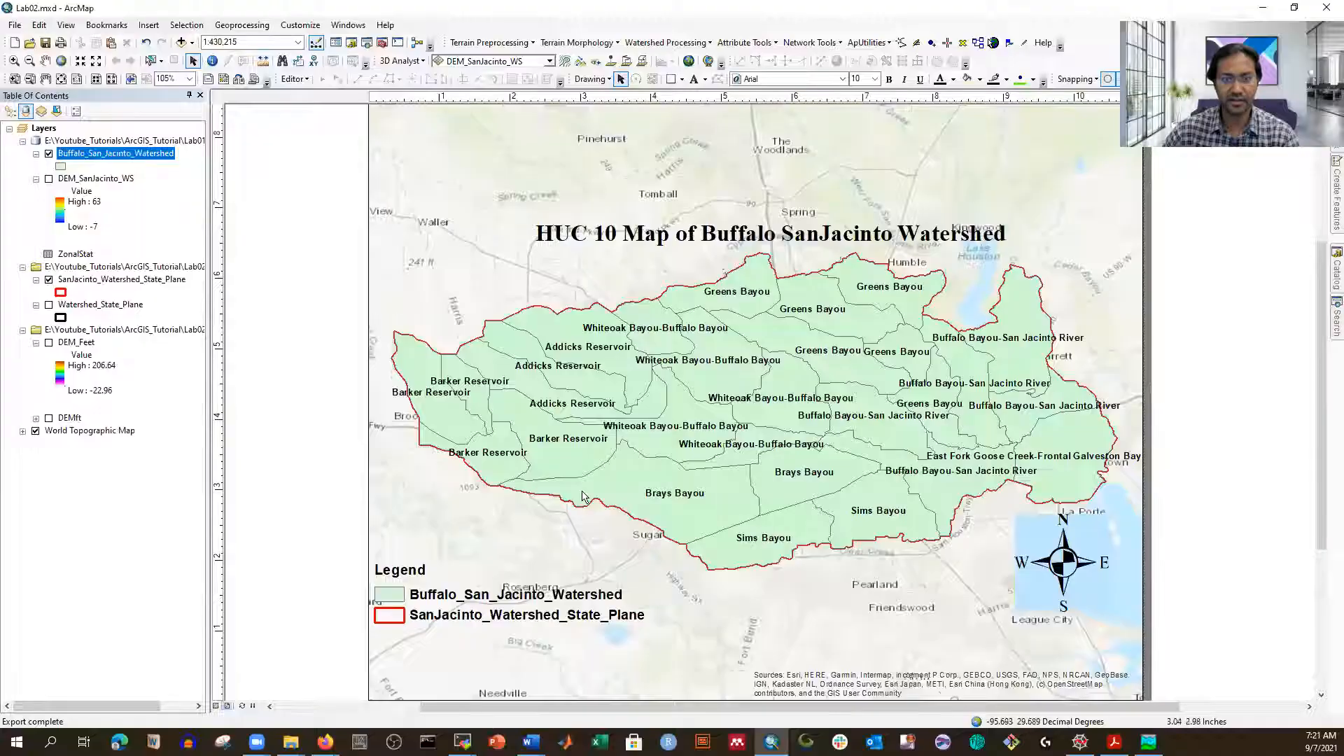
pyautogui.click(49, 154)
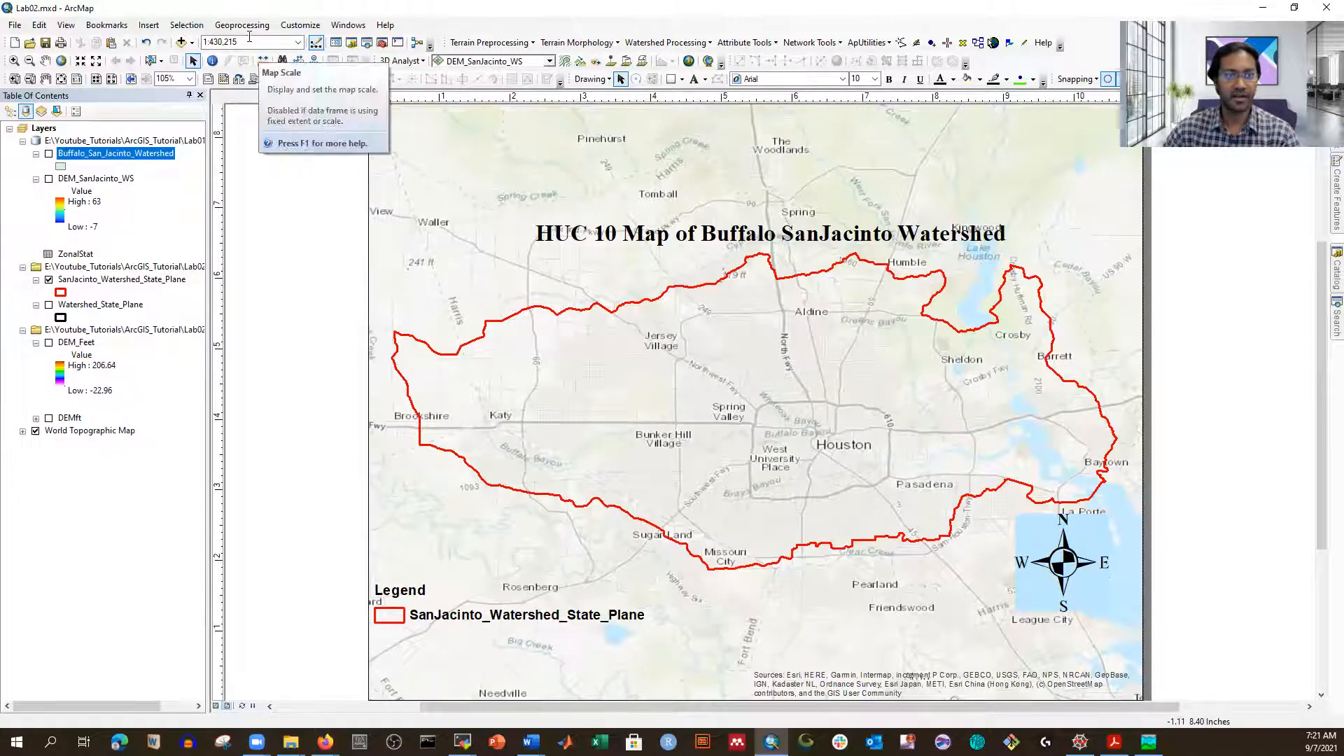
# Step: Add Rainfall_2704476.csv from the ArcGIS_Tutorial folder to the map
pyautogui.click(181, 43)
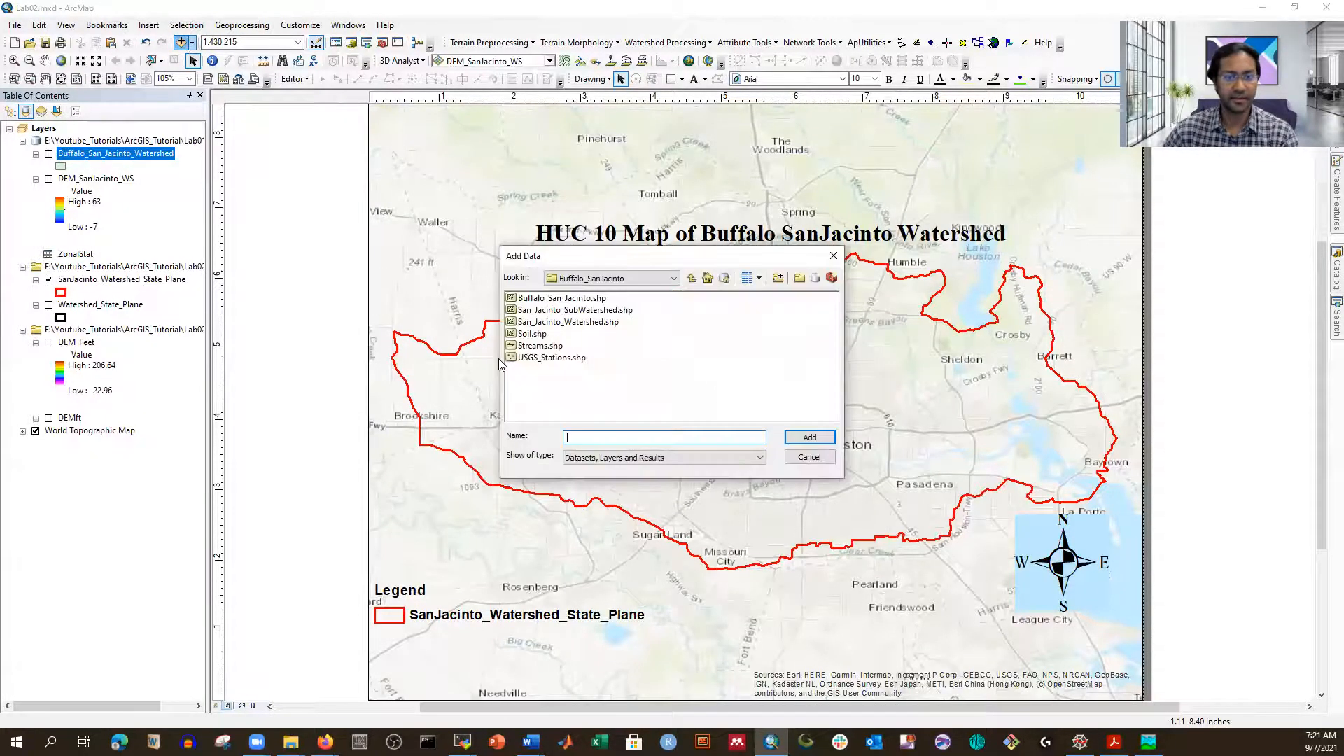
pyautogui.click(692, 280)
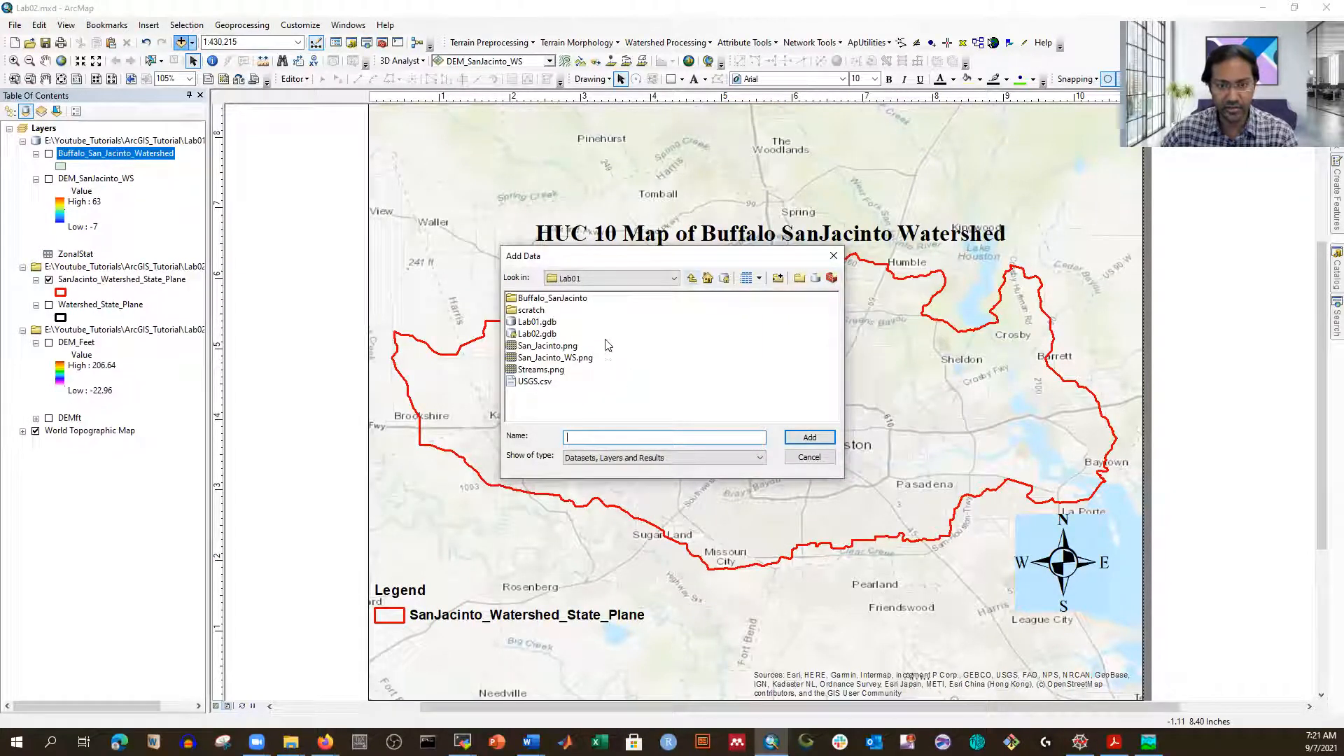
pyautogui.click(693, 279)
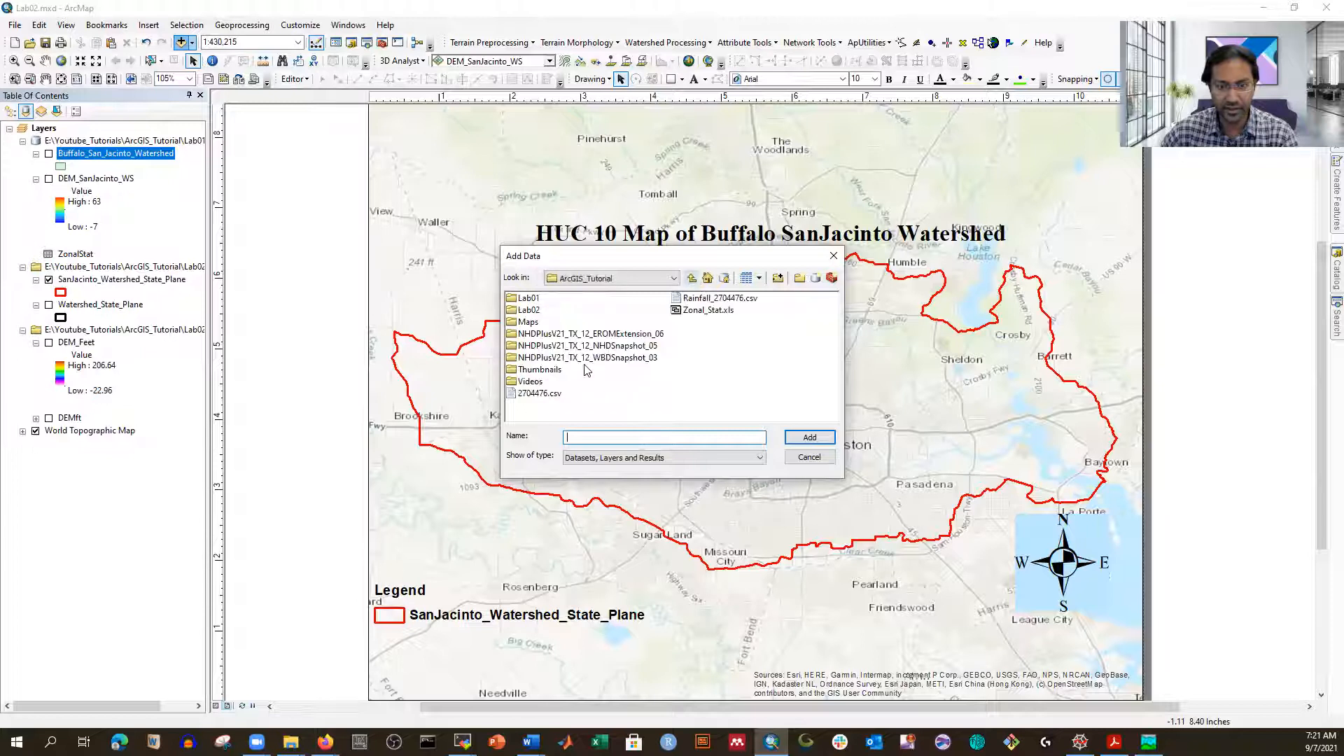
pyautogui.click(704, 299)
pyautogui.click(809, 439)
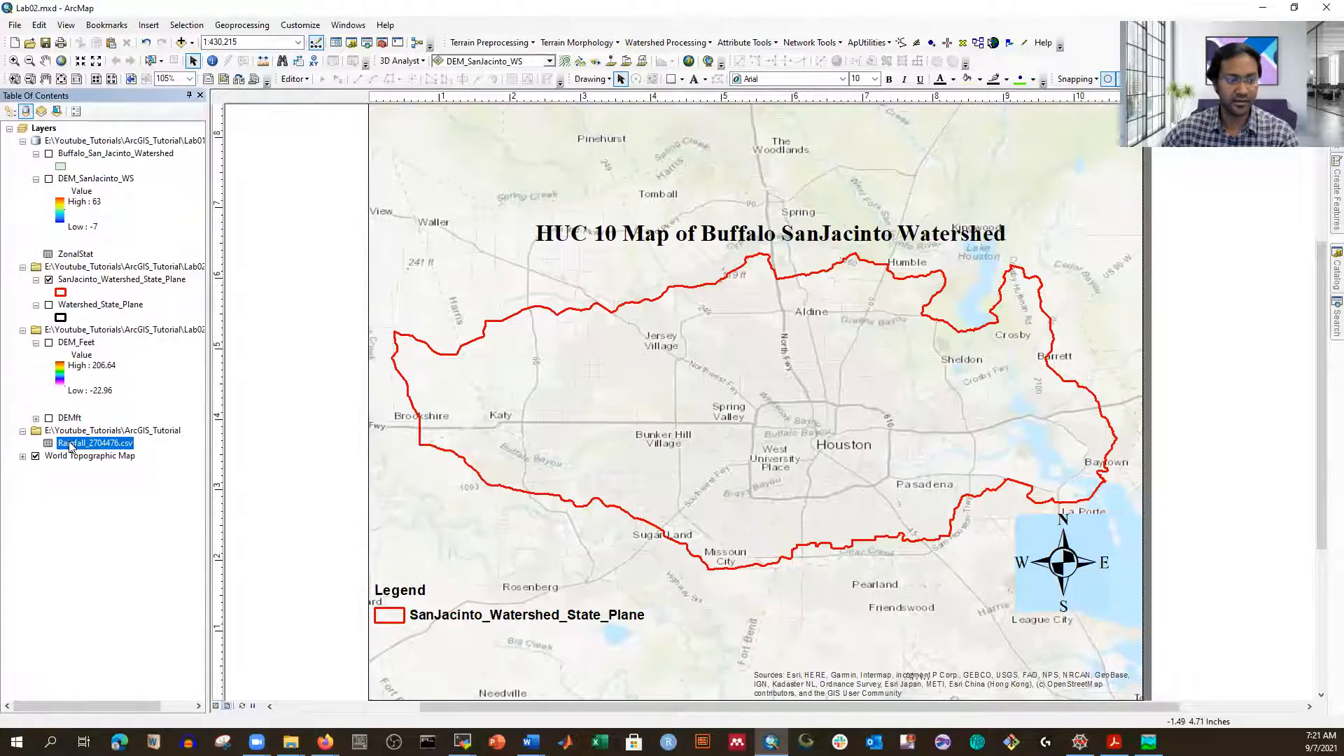
# Step: Open the Rainfall_2704476.csv table to inspect its 13 station rows, then close it
pyautogui.rightClick(70, 447)
pyautogui.click(110, 456)
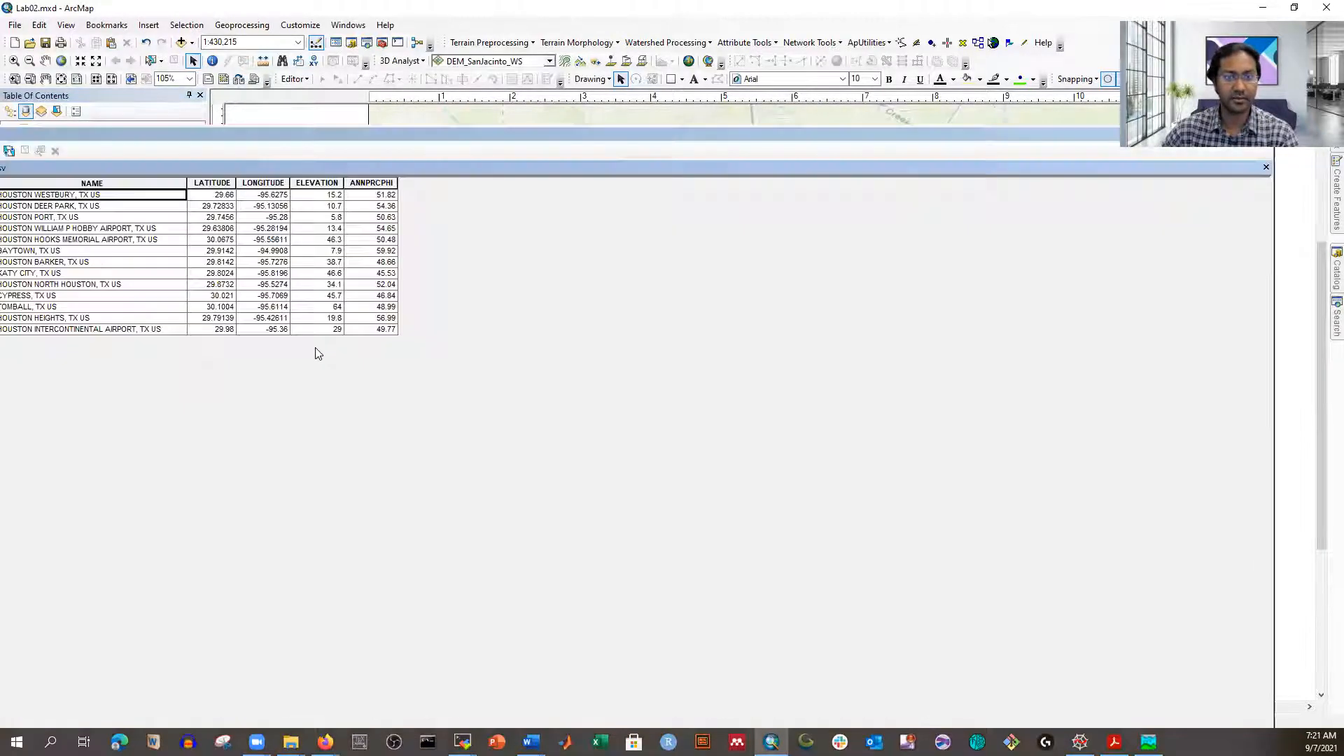
pyautogui.moveTo(280, 135); pyautogui.dragTo(466, 108)
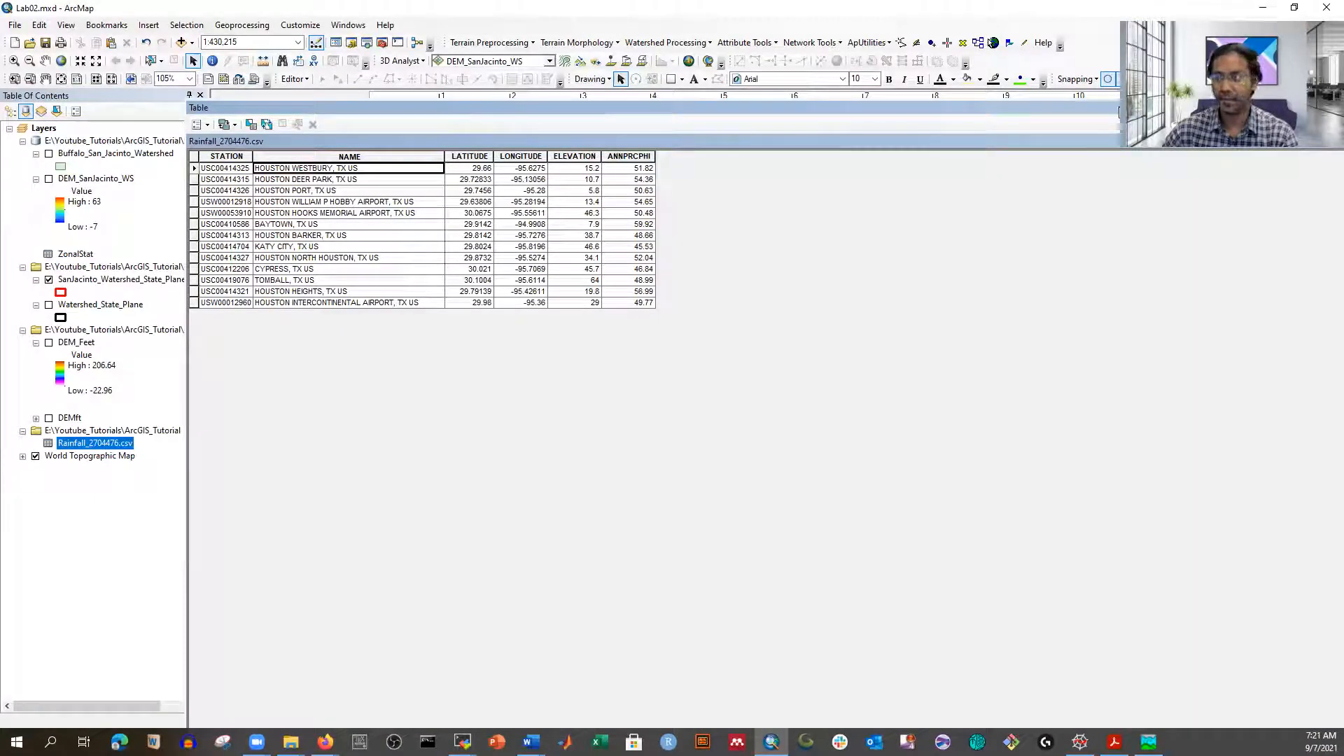
pyautogui.moveTo(1118, 112); pyautogui.dragTo(927, 118)
pyautogui.moveTo(1189, 112); pyautogui.dragTo(1137, 112)
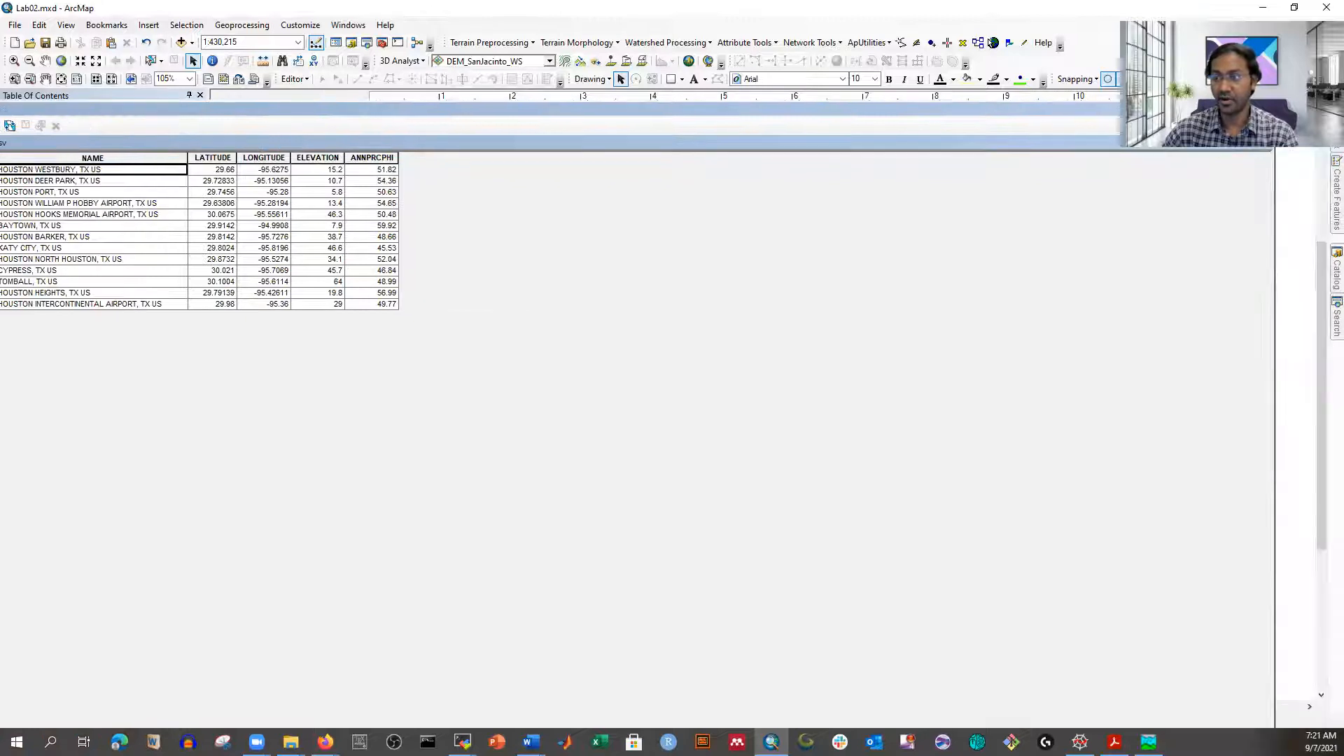
pyautogui.click(1265, 112)
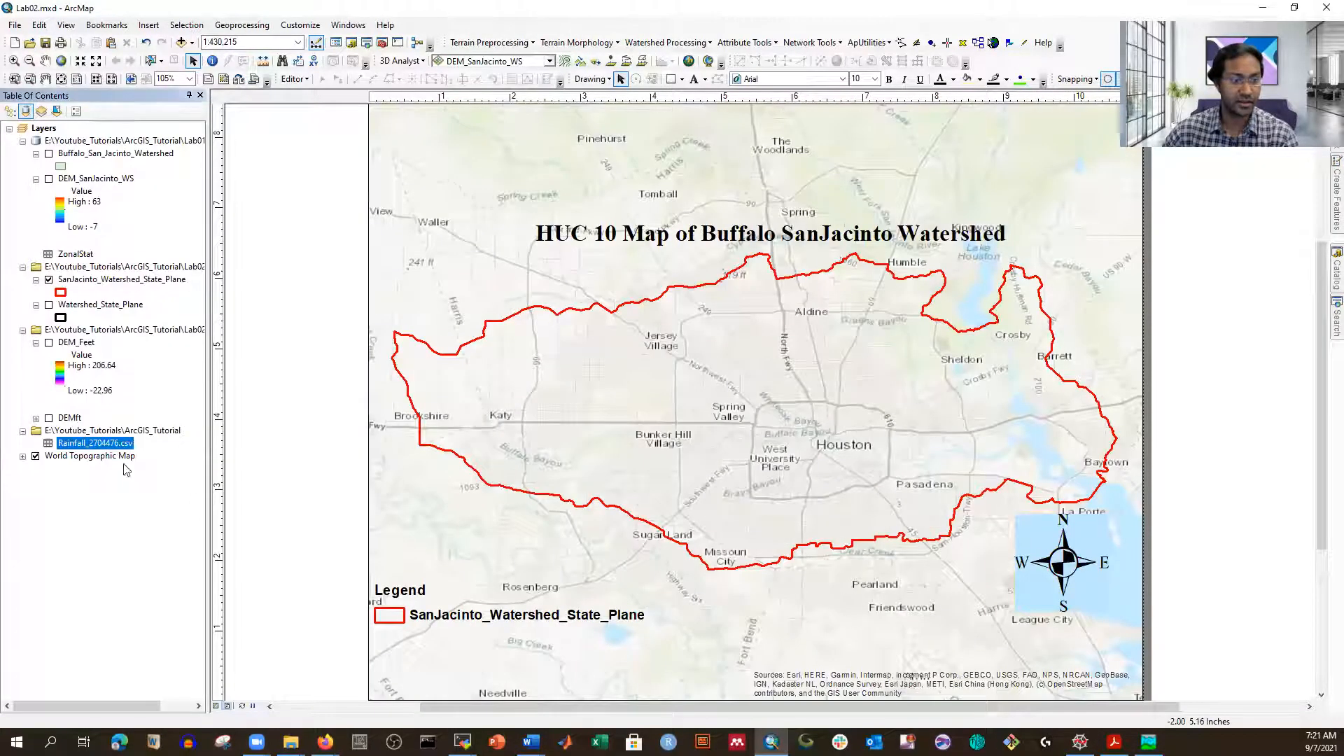
# Step: Display the table's XY data with X = LONGITUDE and Y = LATITUDE, accepting the Object-ID warning
pyautogui.rightClick(86, 445)
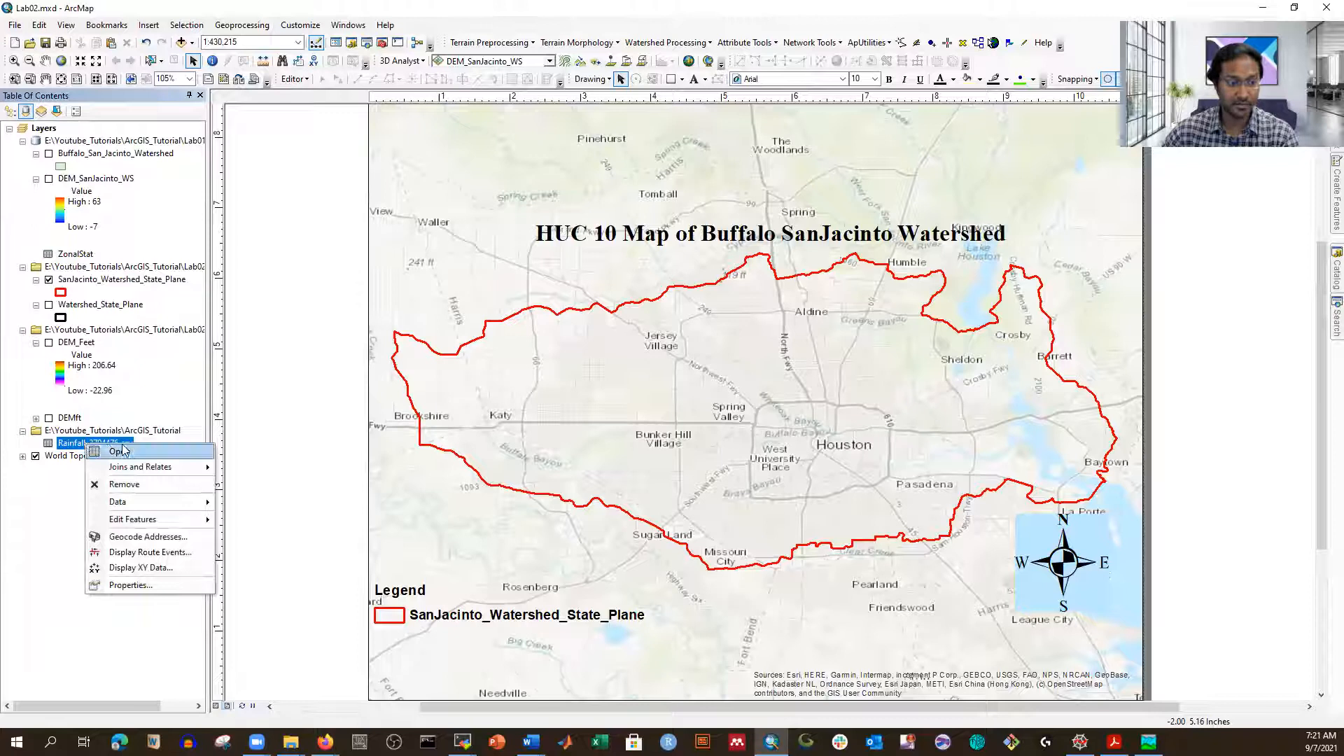
pyautogui.click(133, 569)
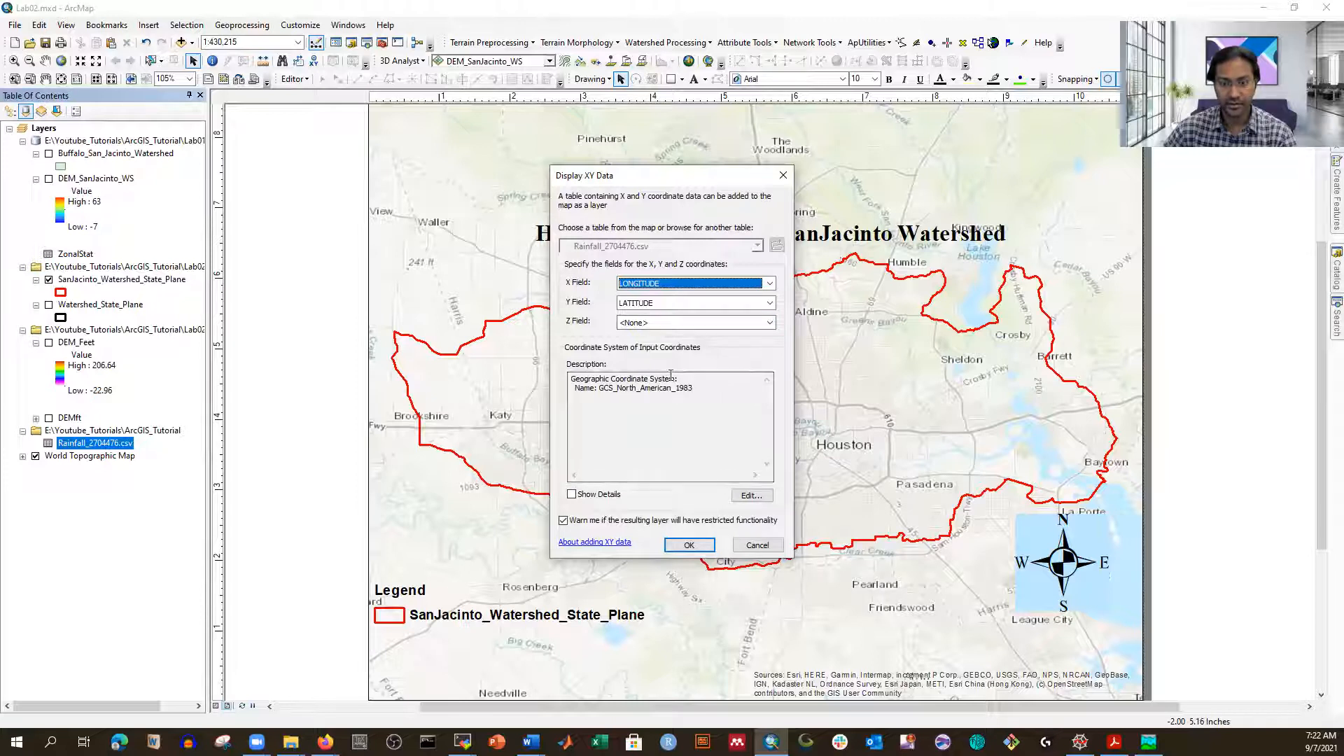
pyautogui.click(690, 546)
pyautogui.click(721, 448)
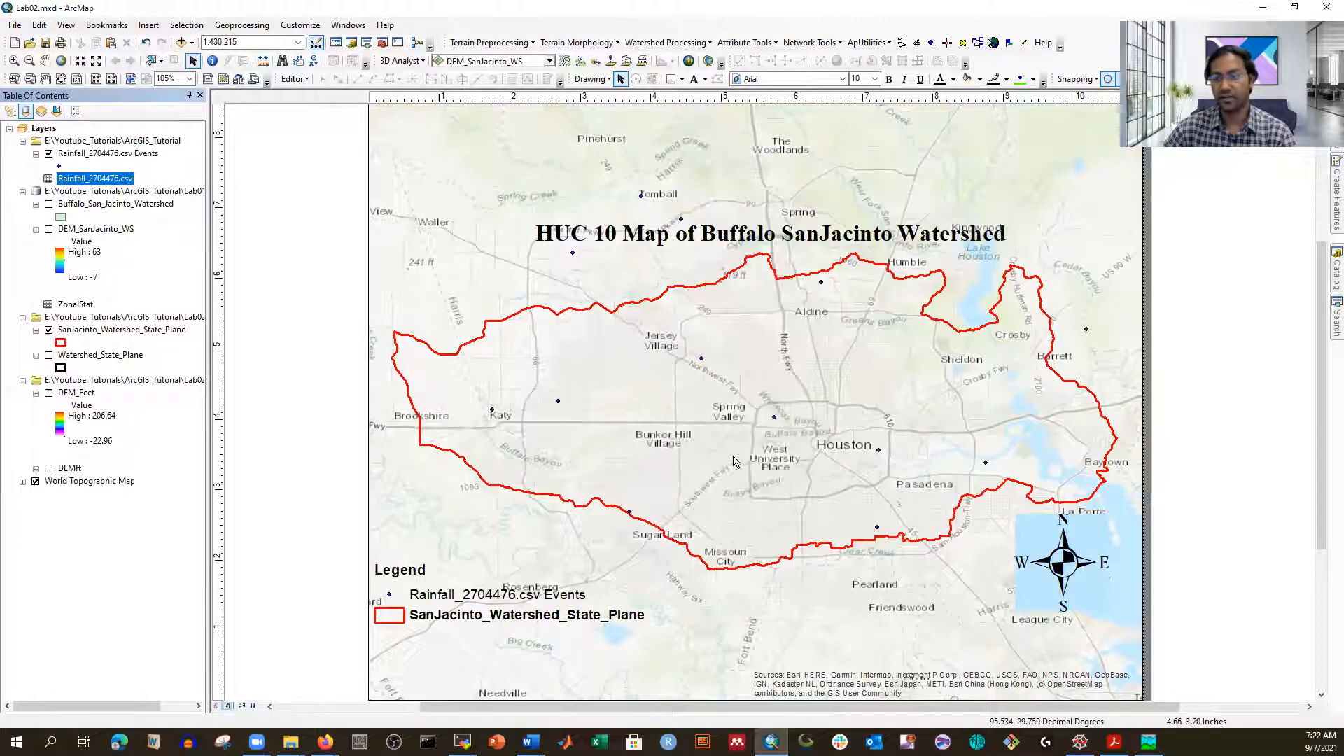
# Step: Symbolize the rainfall Events points as large green circles
pyautogui.click(59, 167)
pyautogui.click(290, 473)
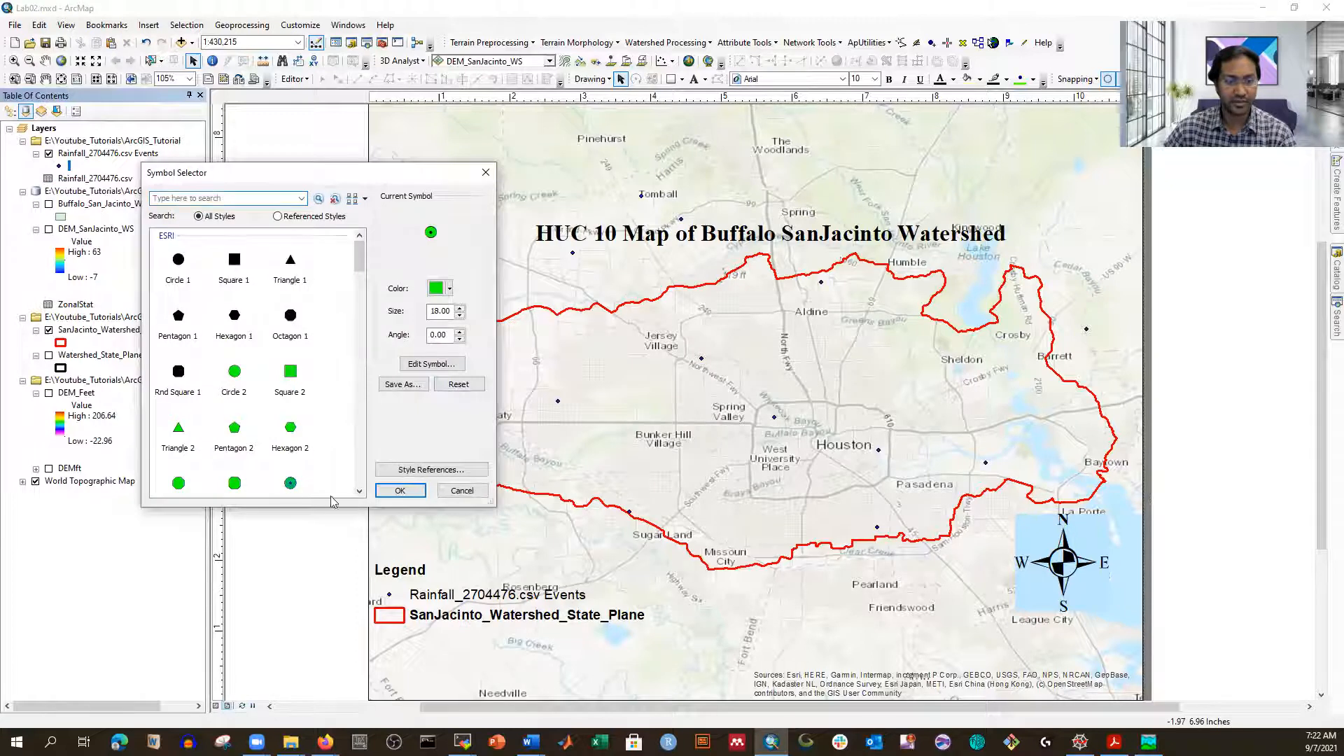
pyautogui.click(400, 491)
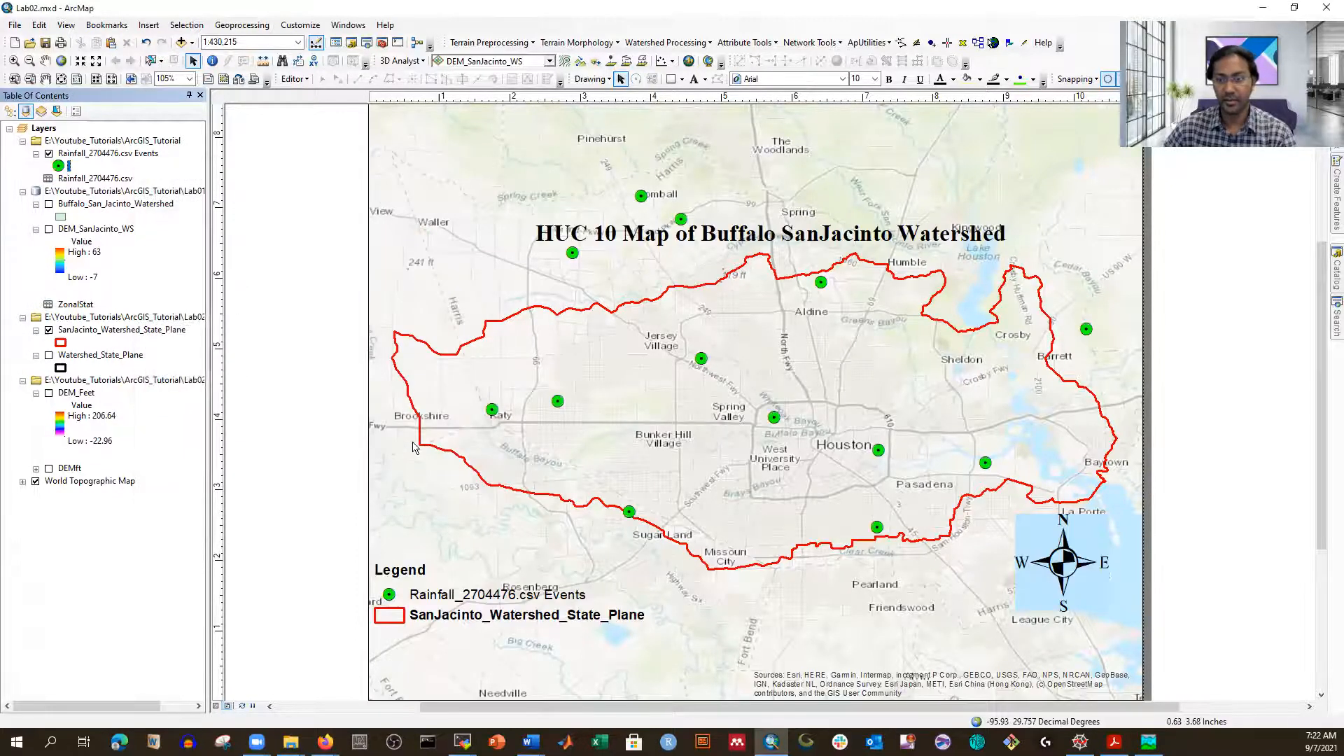
# Step: Show the Buffalo_San_Jacinto_Watershed layer again with its labels turned off
pyautogui.click(48, 203)
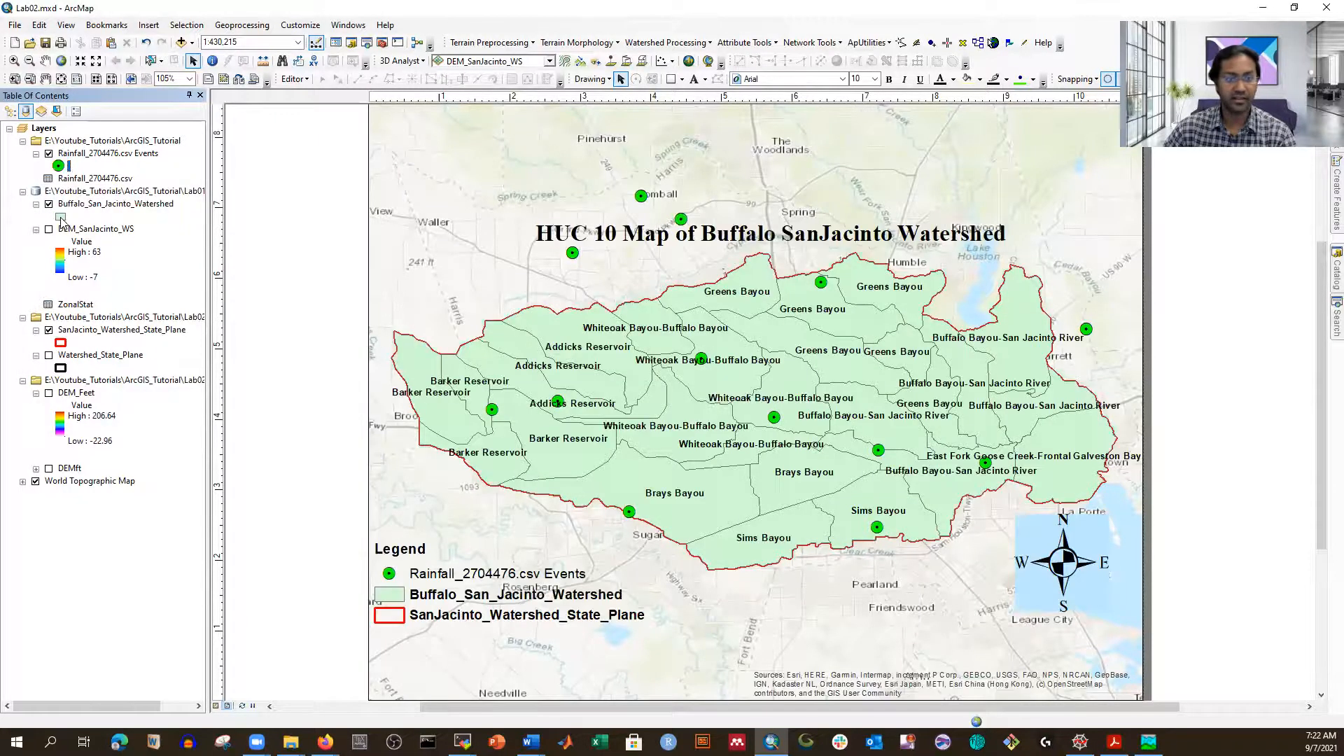
pyautogui.rightClick(67, 204)
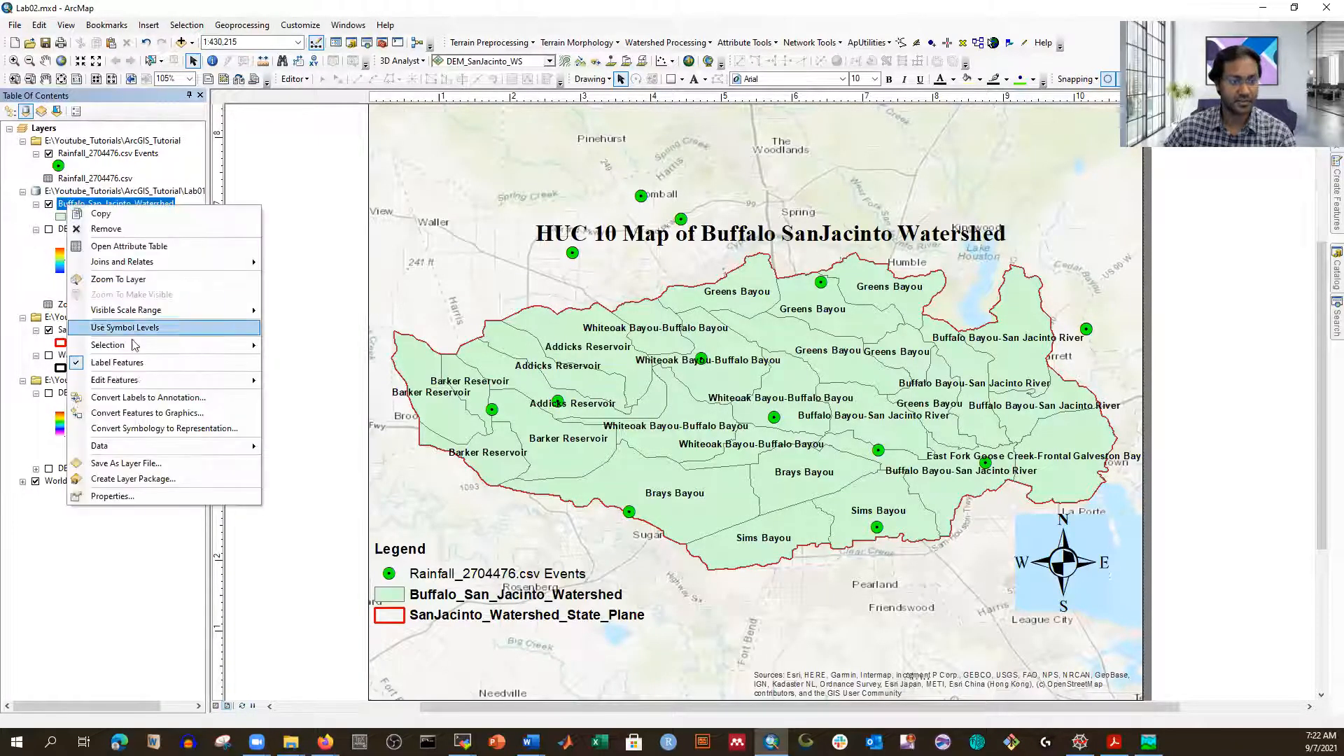
pyautogui.click(140, 363)
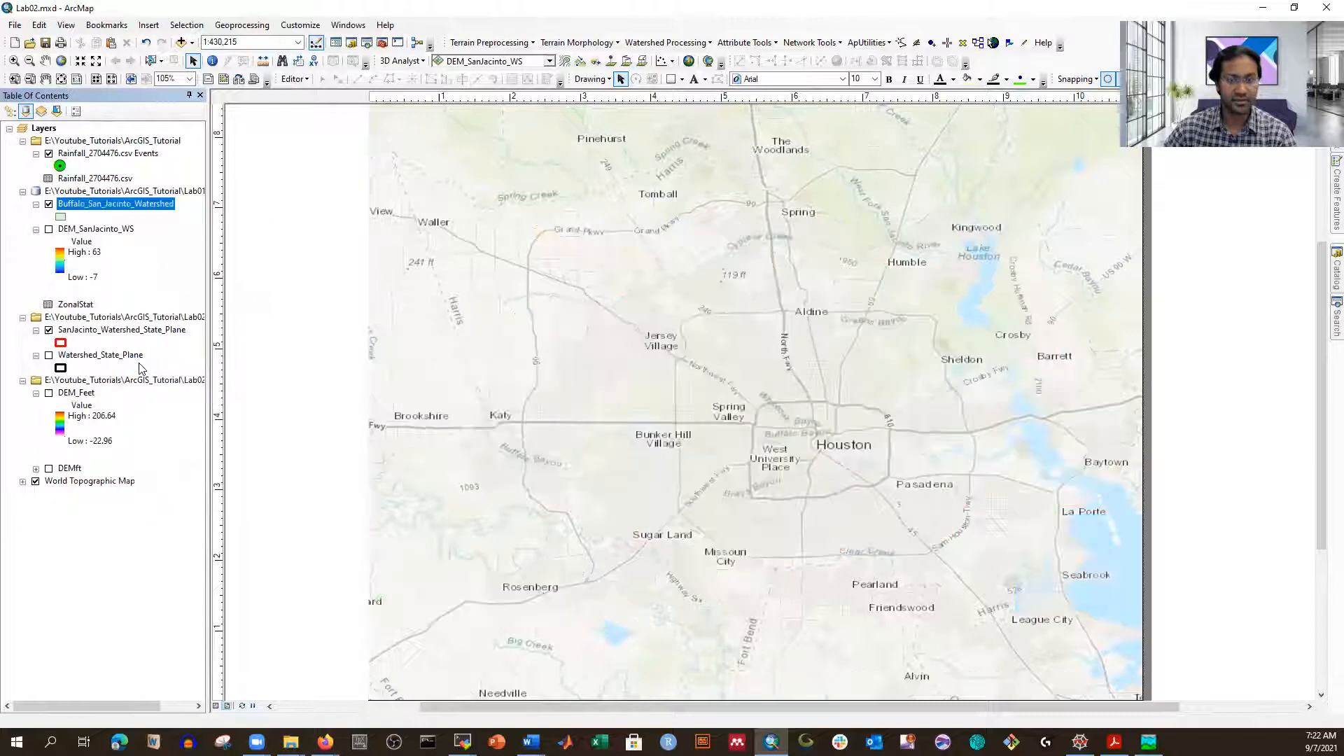
# Step: Give the watershed polygons a Hollow fill with 1.5 outline width
pyautogui.click(60, 217)
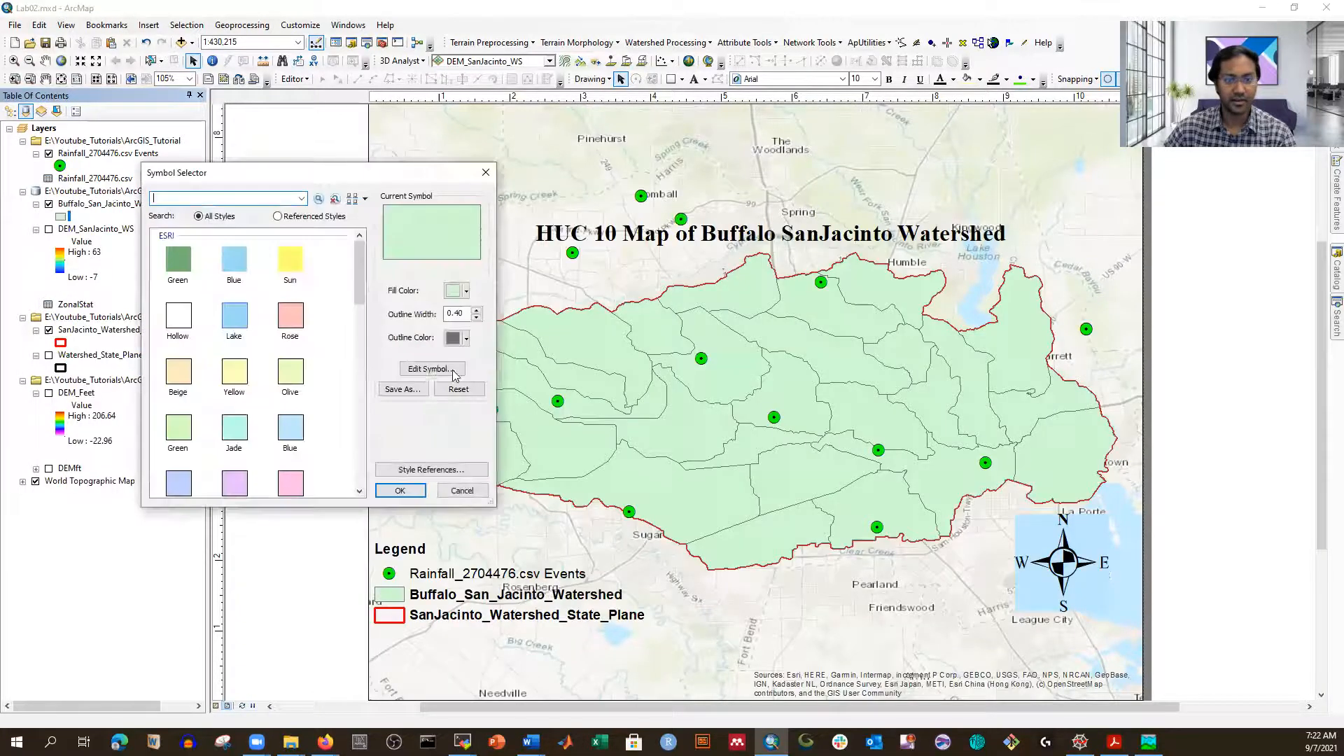
pyautogui.click(184, 340)
pyautogui.doubleClick(454, 313)
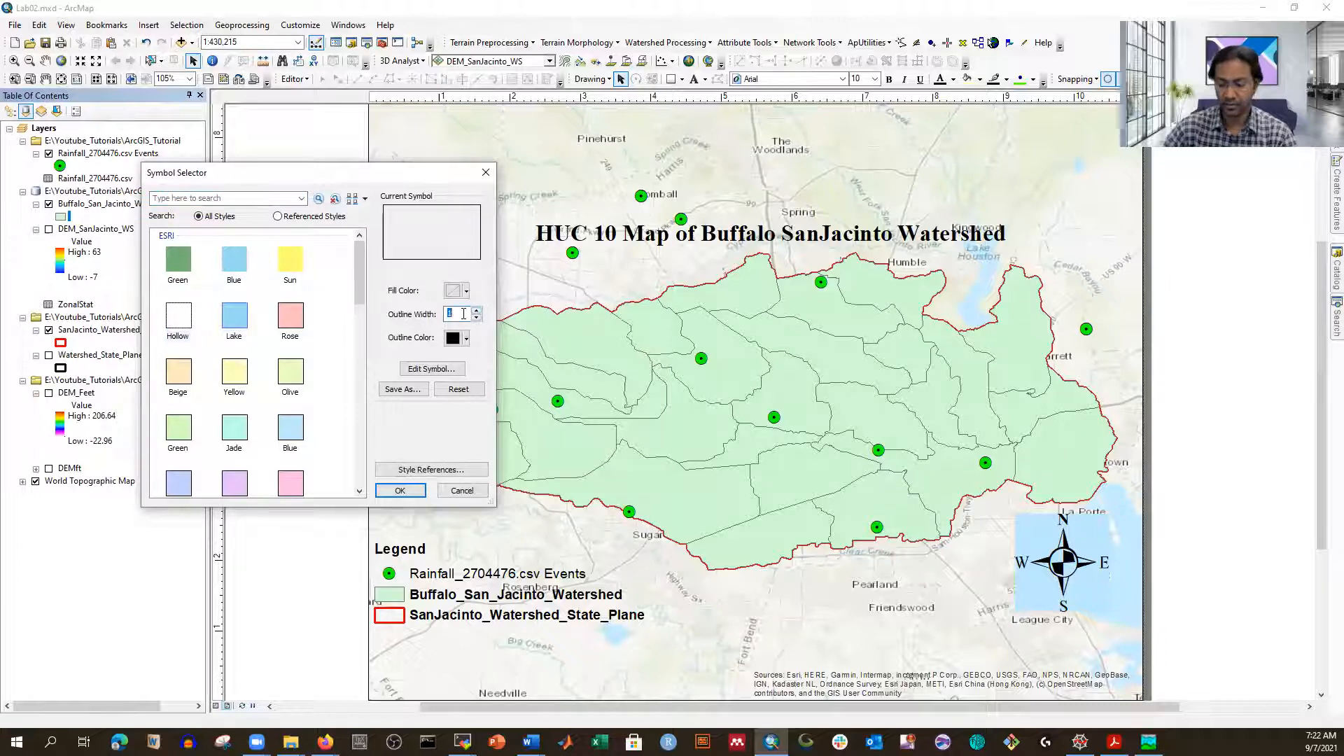
pyautogui.write('1.5')
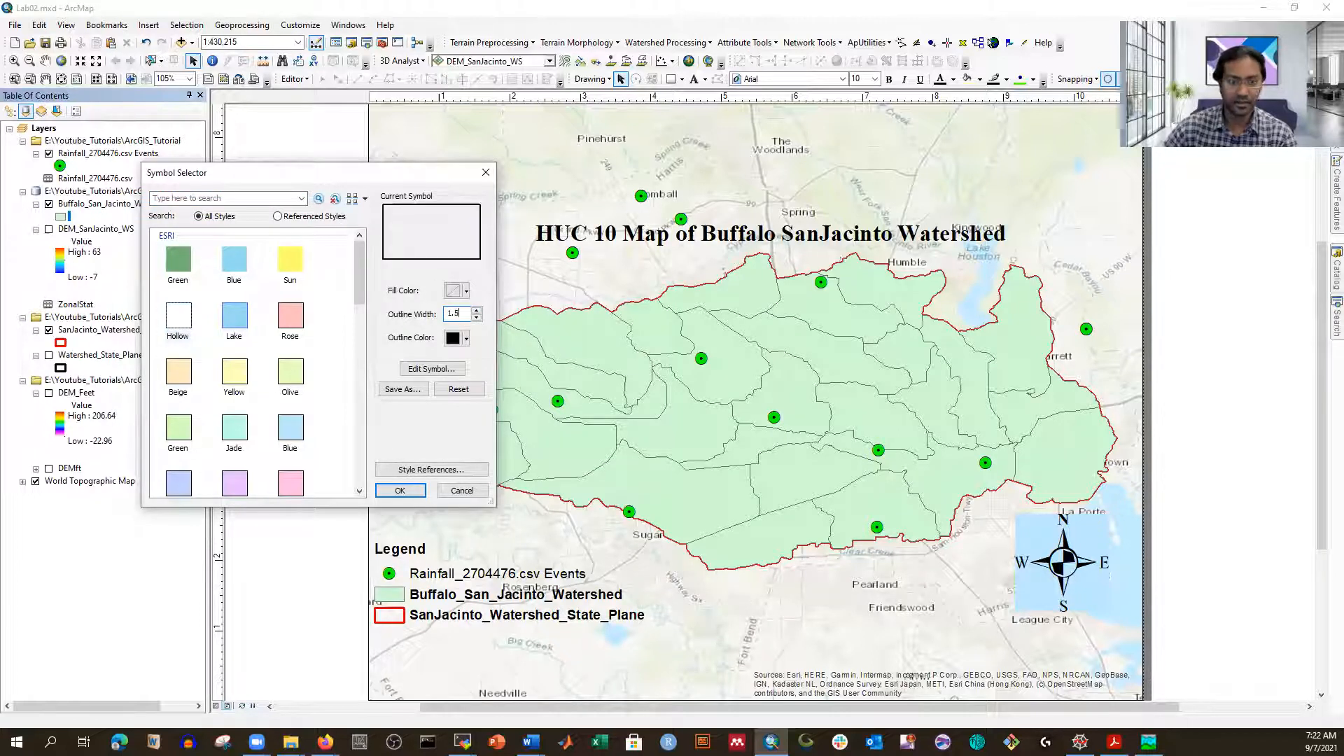
pyautogui.click(399, 490)
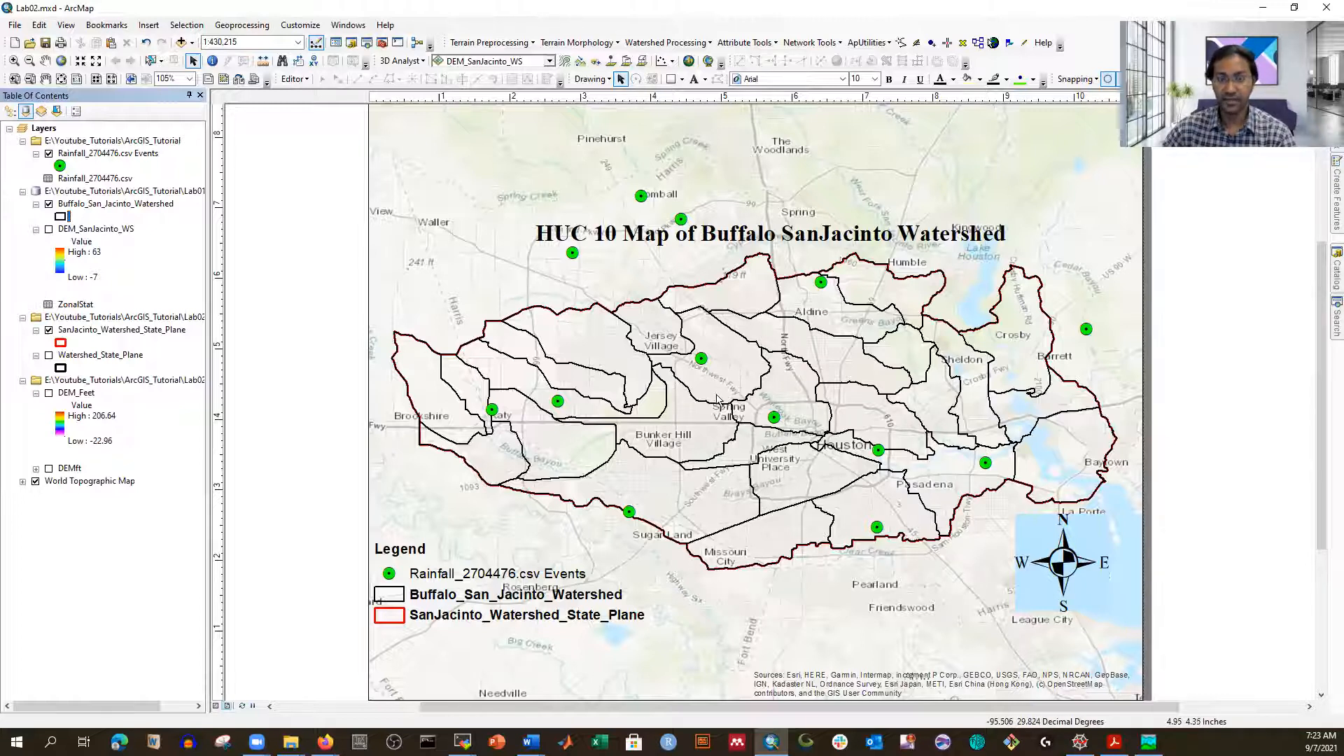
# Step: Begin exporting the Events points and browse to the ArcGIS_Tutorial\Lab02 folder
pyautogui.rightClick(108, 155)
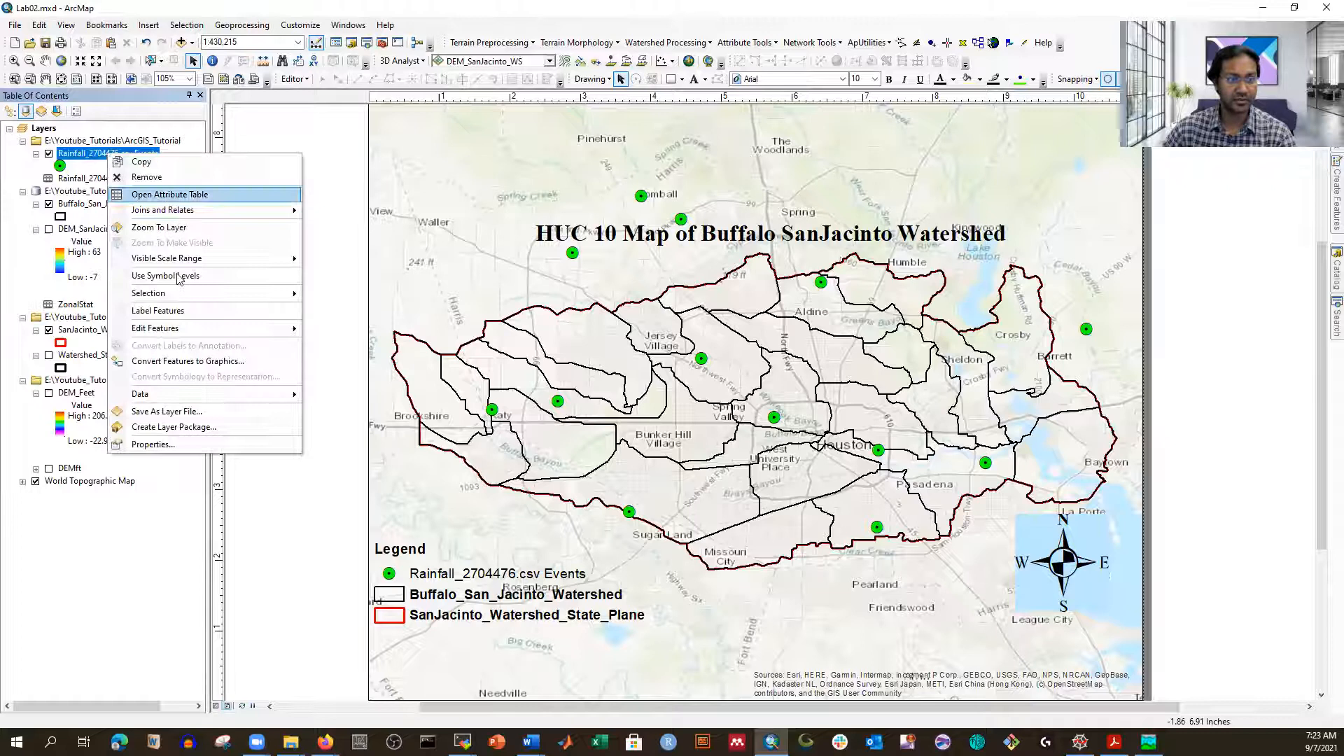
pyautogui.moveTo(295, 396)
pyautogui.click(350, 411)
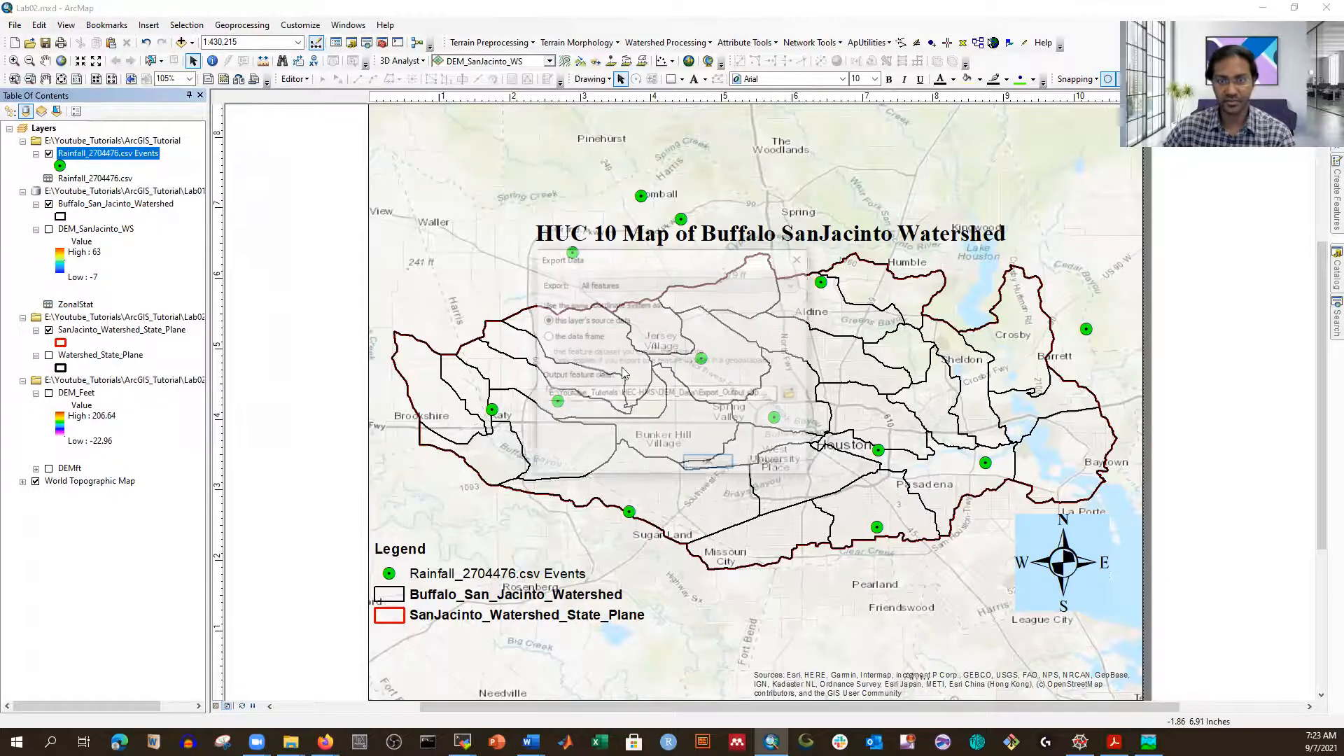
pyautogui.click(791, 396)
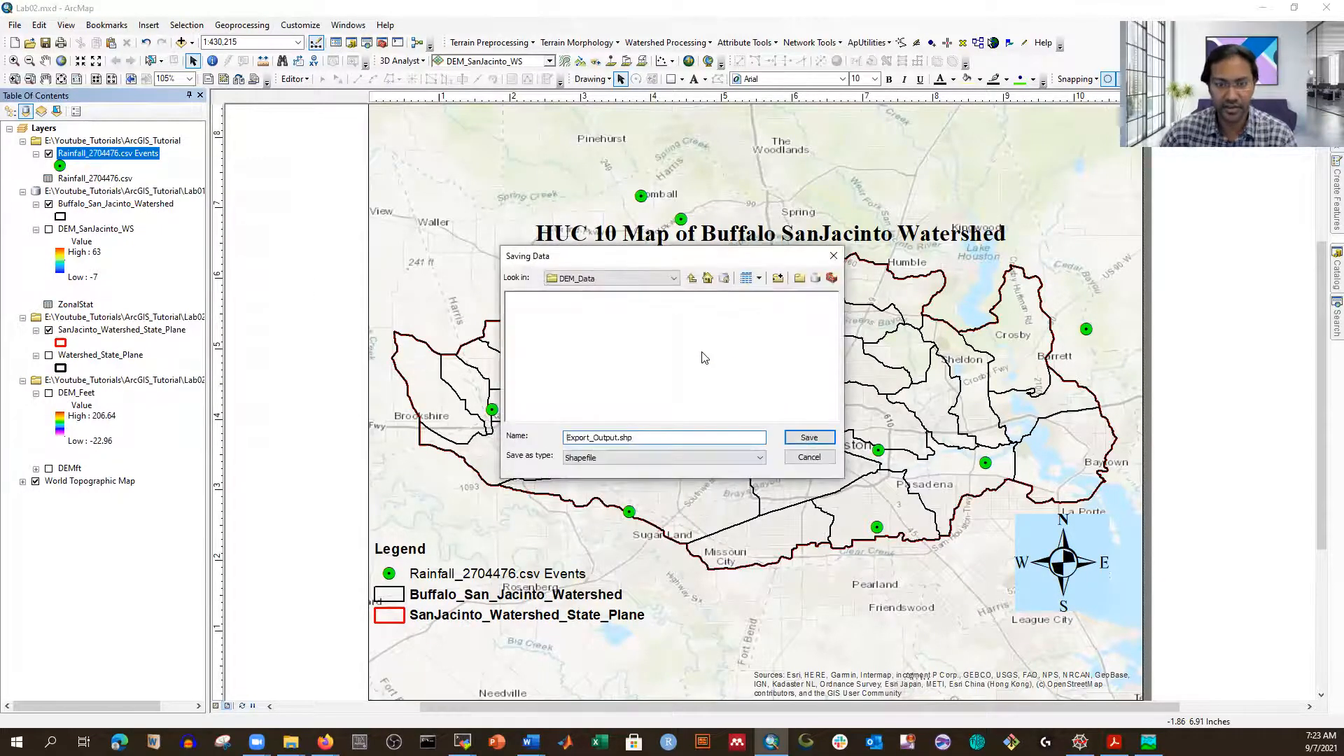
pyautogui.click(691, 280)
pyautogui.click(692, 279)
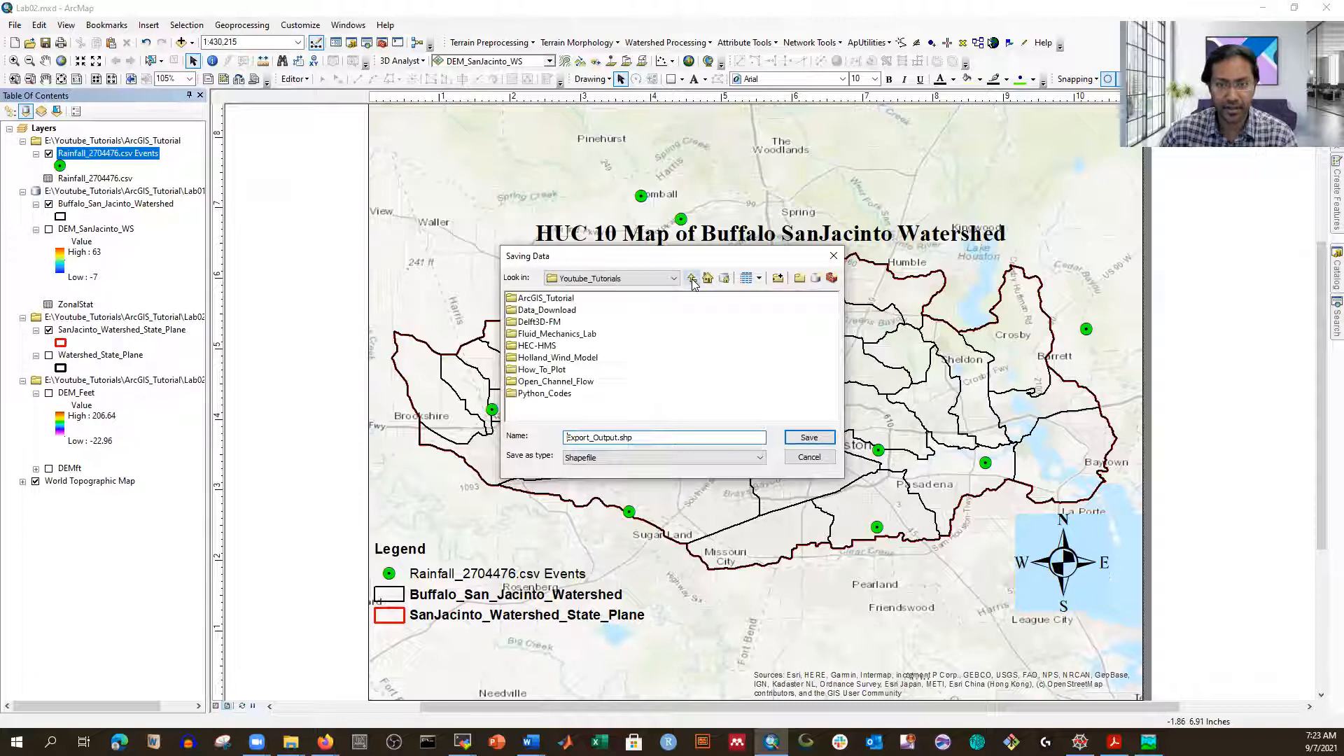
pyautogui.doubleClick(562, 299)
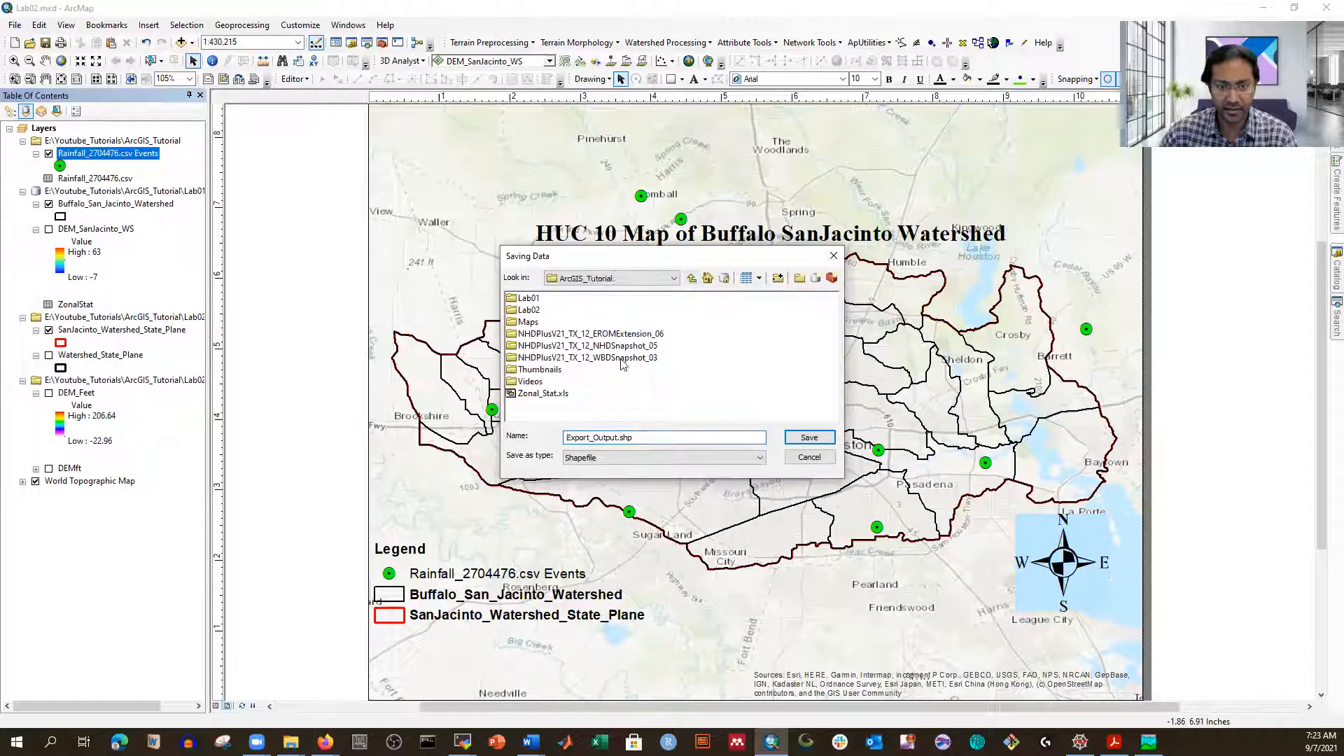
pyautogui.doubleClick(533, 311)
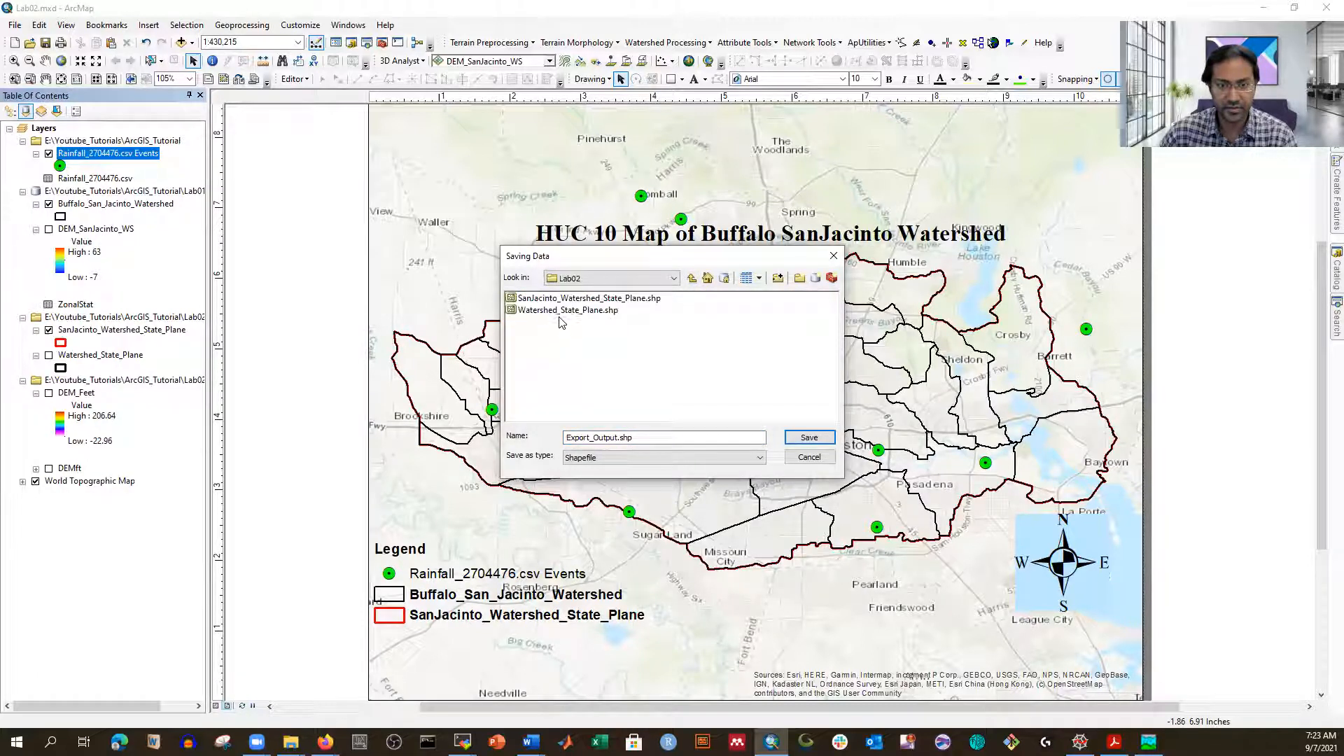
# Step: Name the output Rainfall_Stations, run the export, and add the shapefile to the map
pyautogui.doubleClick(579, 442)
pyautogui.write('Rainfall_Stations')
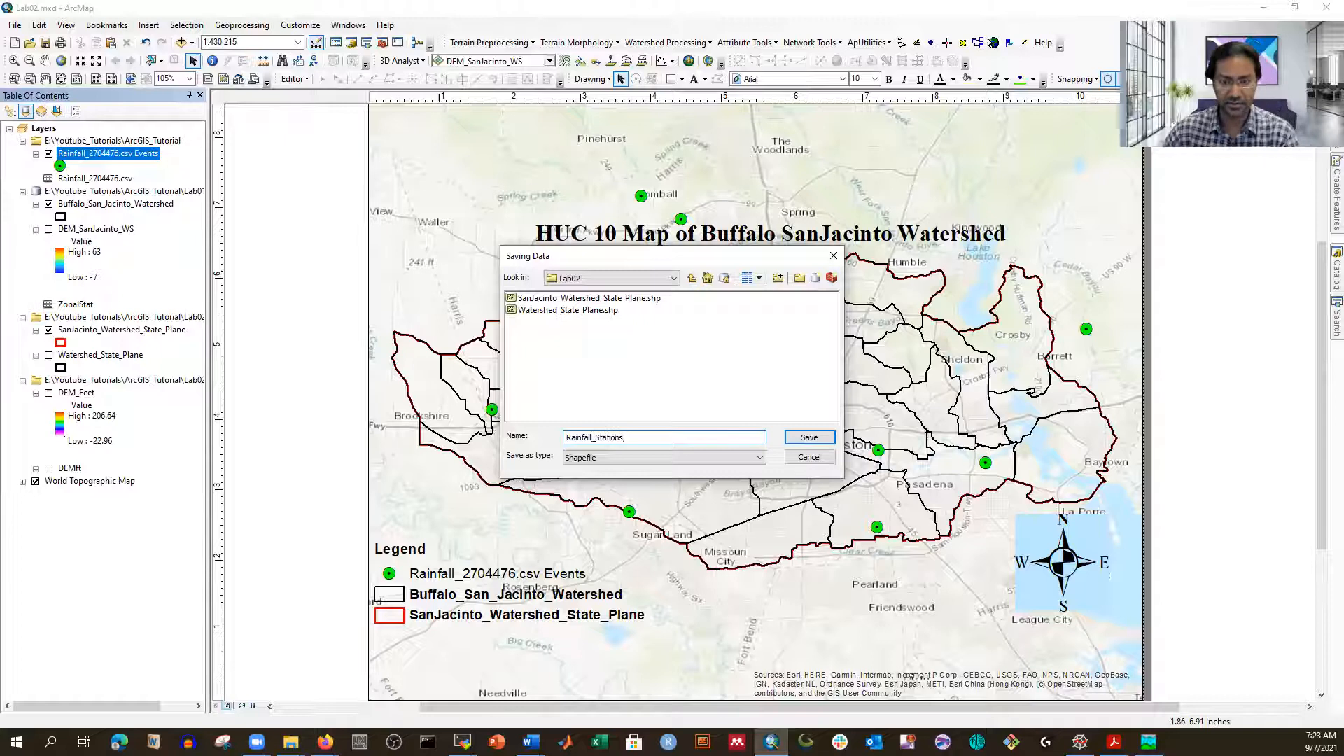
pyautogui.click(806, 440)
pyautogui.click(721, 468)
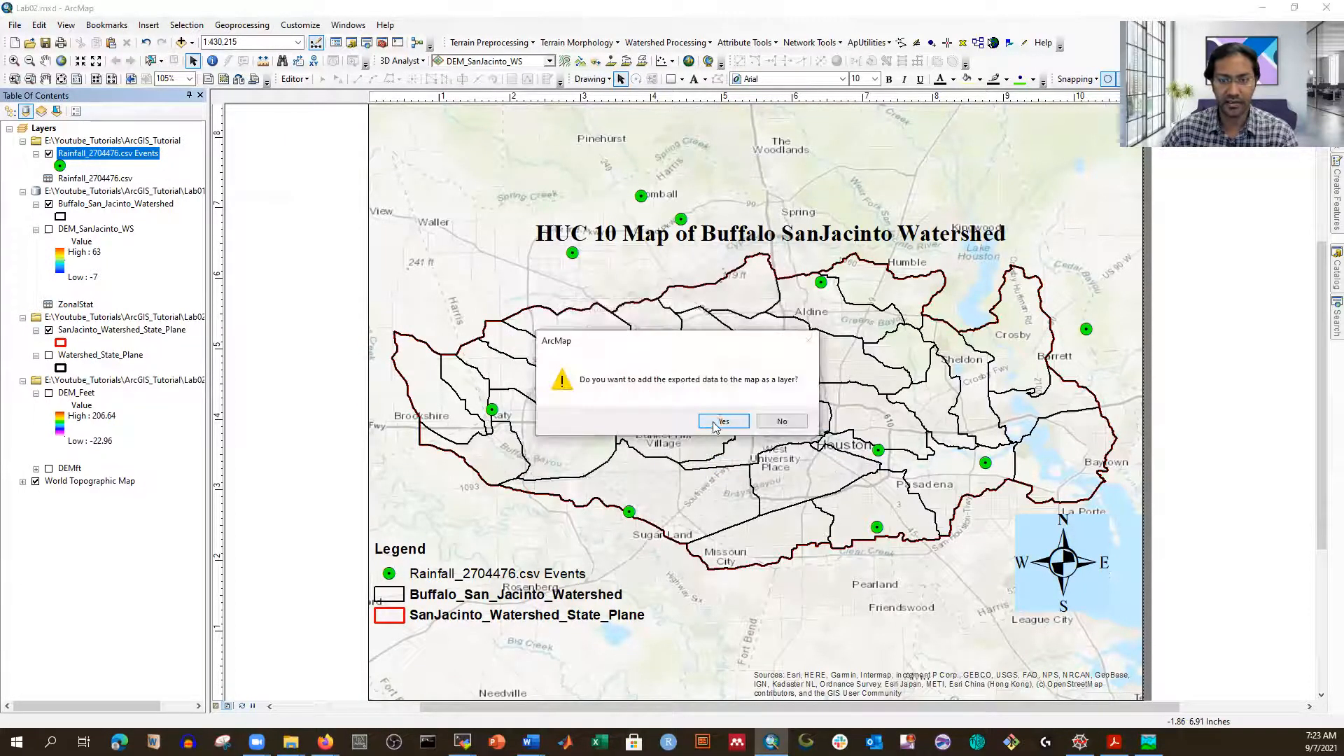
pyautogui.click(722, 421)
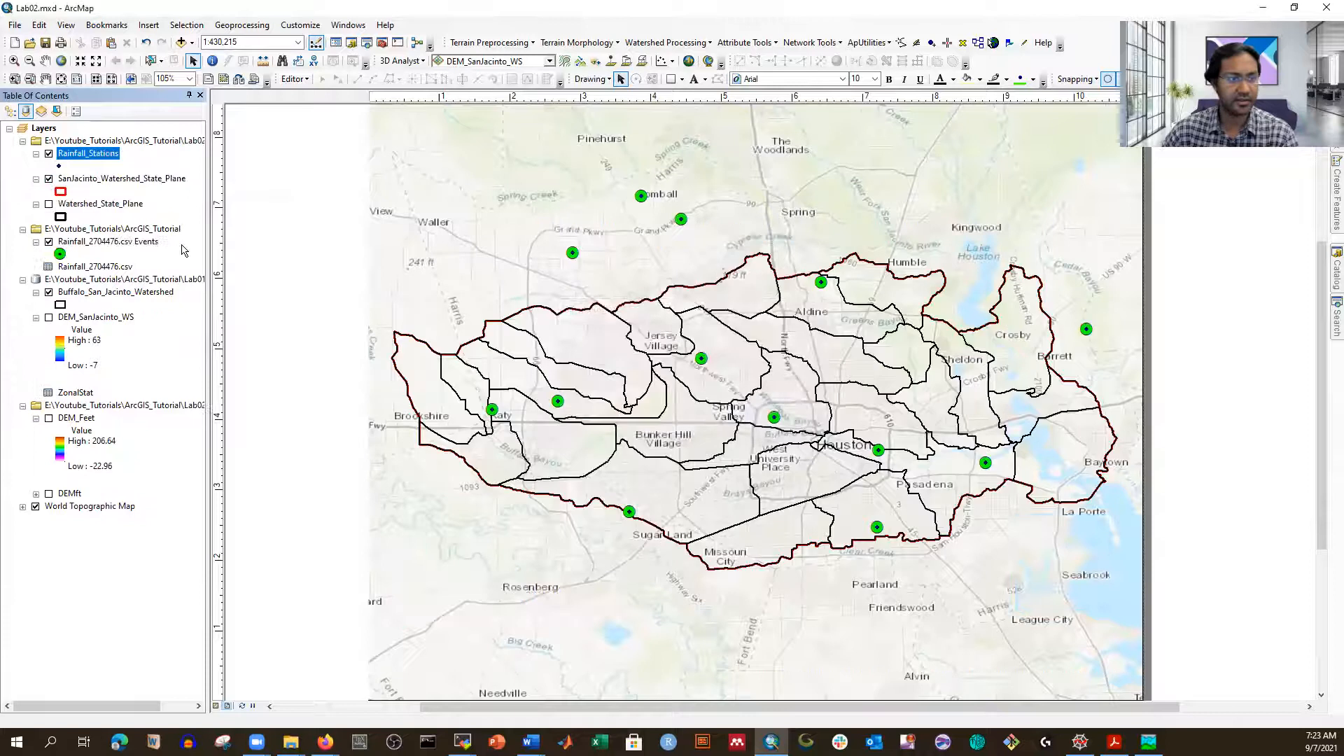
# Step: Remove the events layer group and give Rainfall_Stations a green circle symbol
pyautogui.rightClick(105, 230)
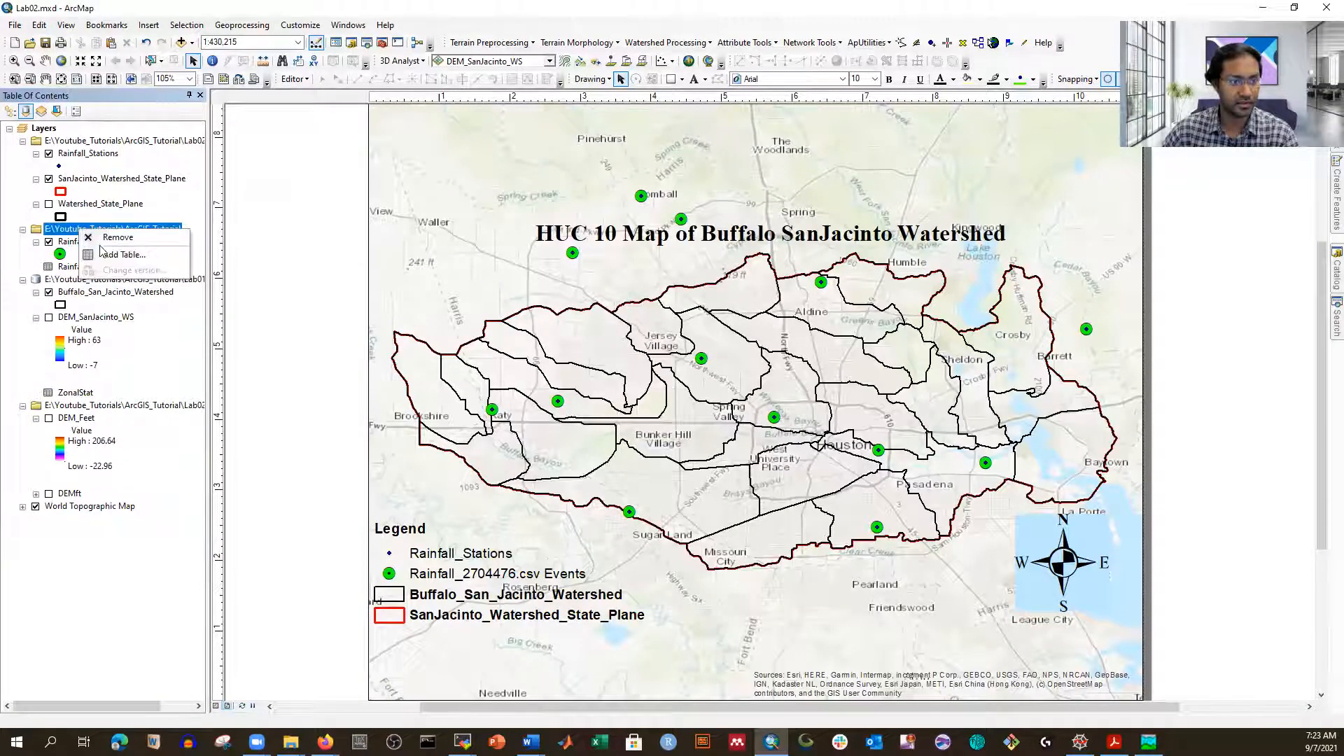
pyautogui.click(123, 246)
pyautogui.click(60, 166)
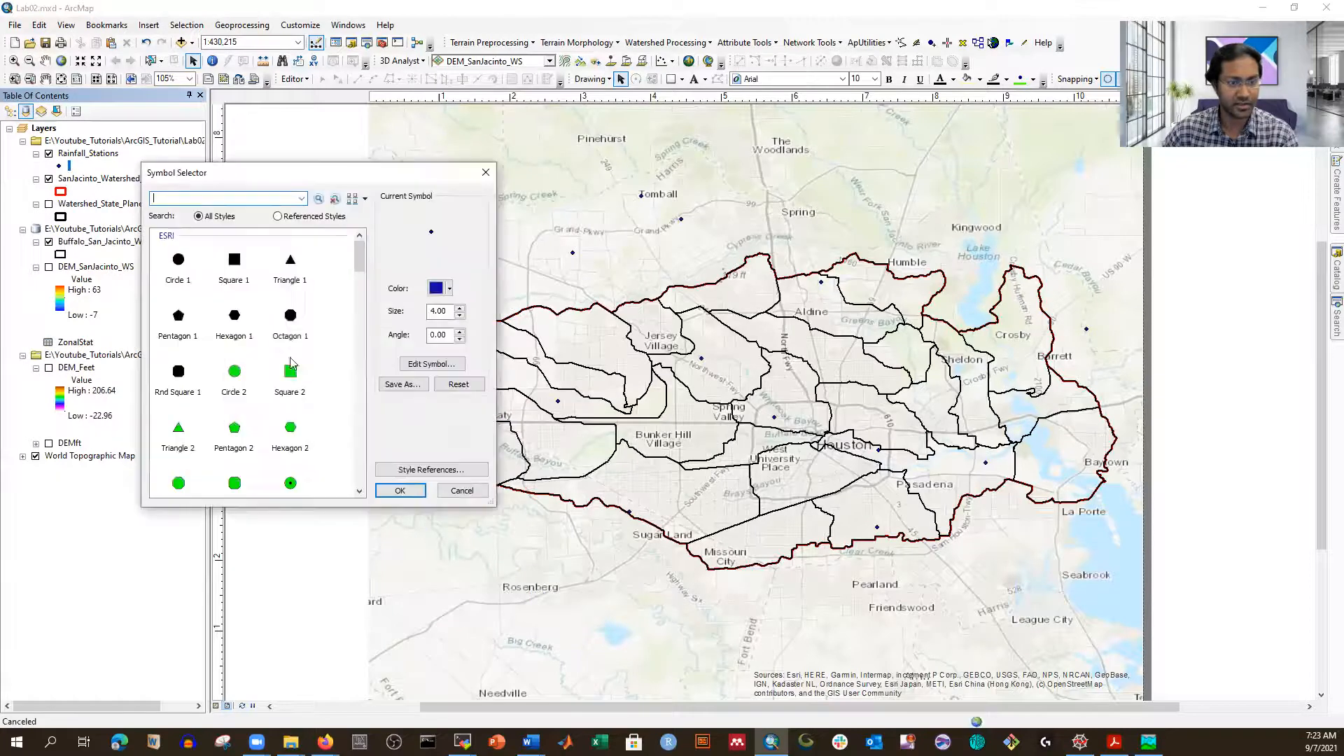
pyautogui.click(291, 482)
pyautogui.click(399, 491)
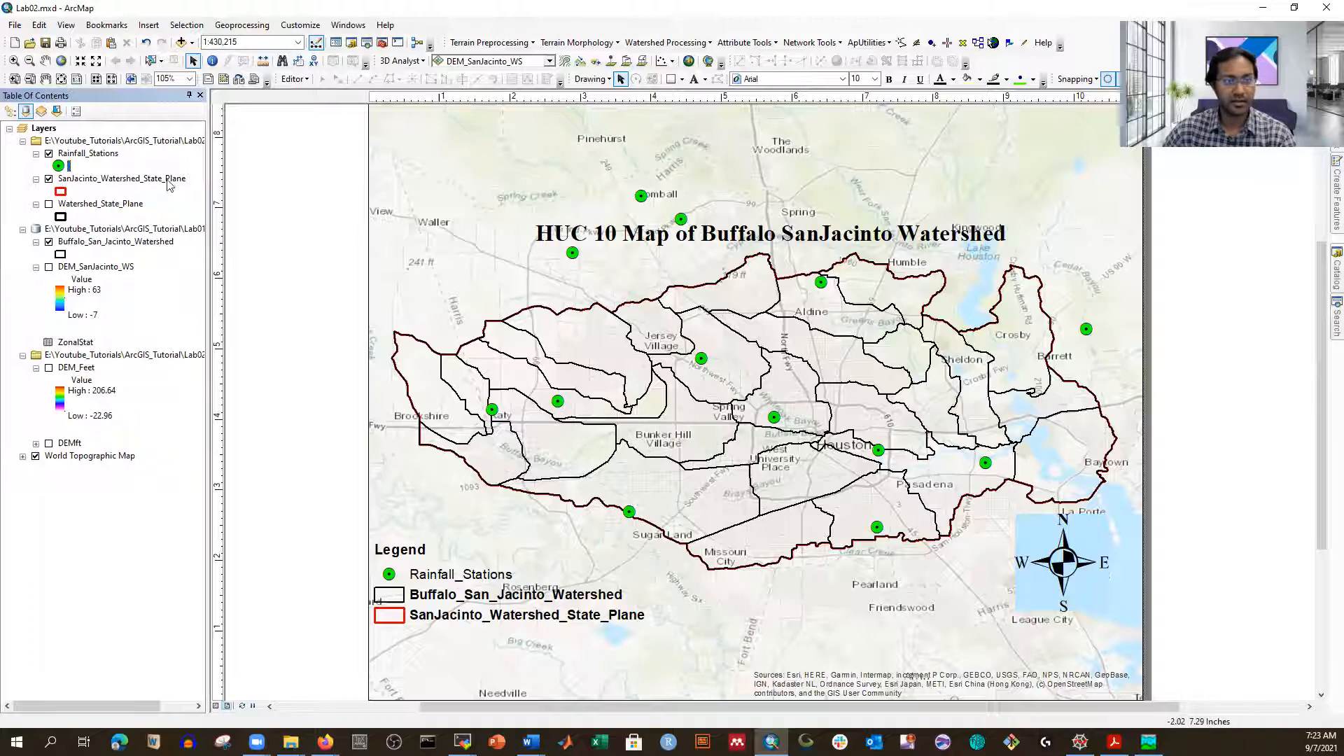
# Step: Check Rainfall_Stations' Source properties to confirm GCS North American 1983, then close them
pyautogui.rightClick(82, 154)
pyautogui.click(186, 444)
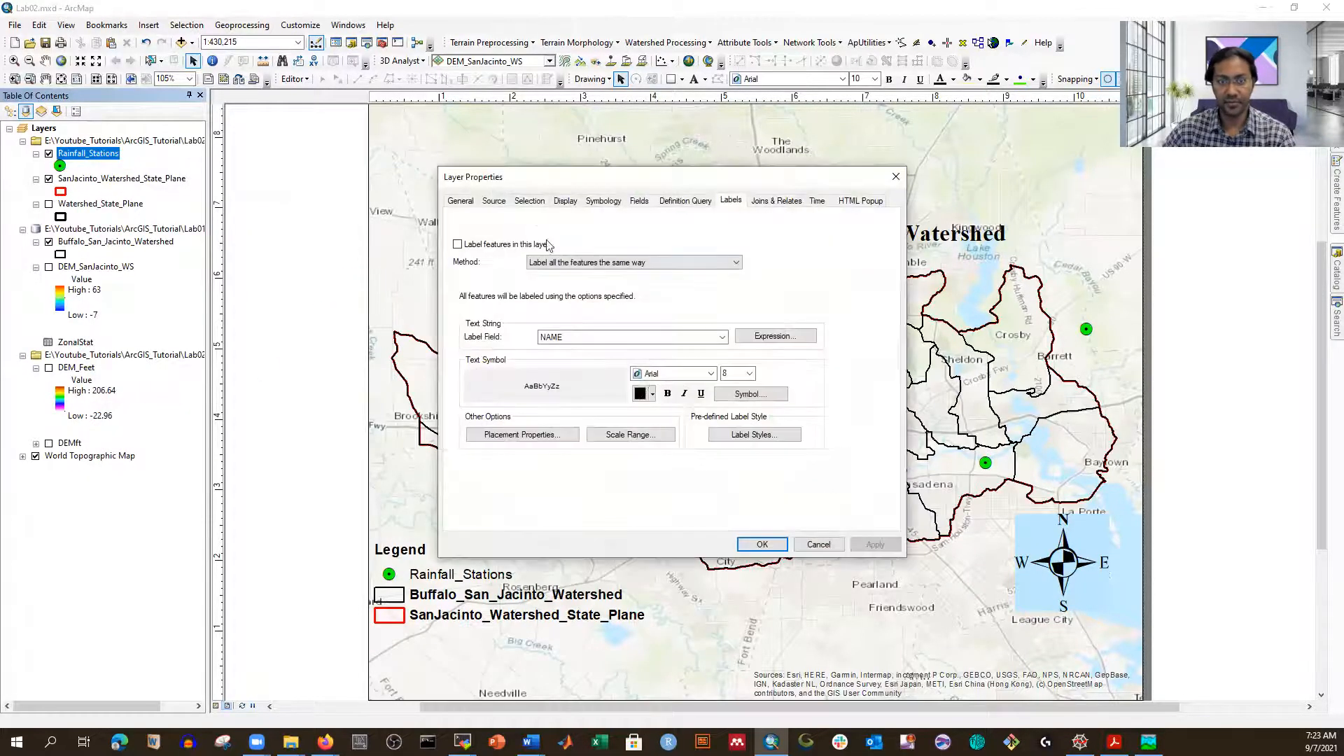
pyautogui.click(494, 201)
pyautogui.scroll(-1, 658, 336)
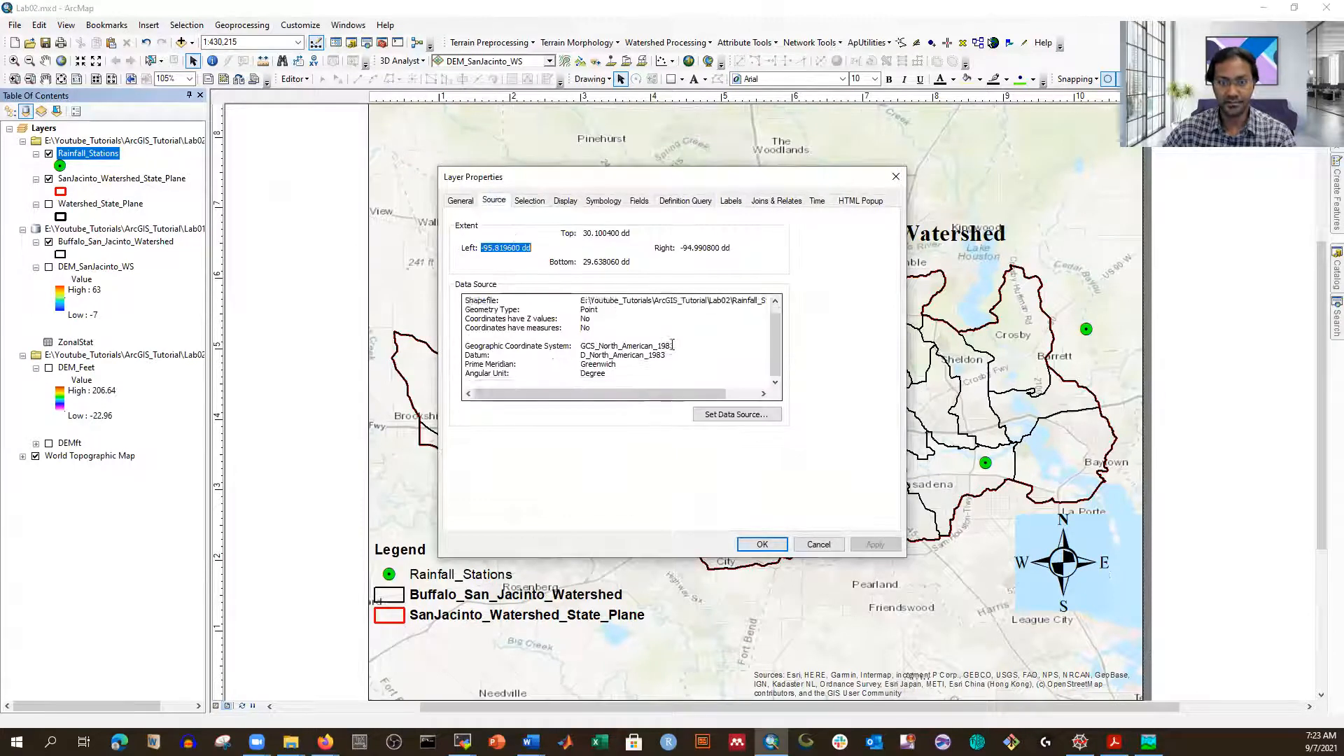
pyautogui.click(896, 176)
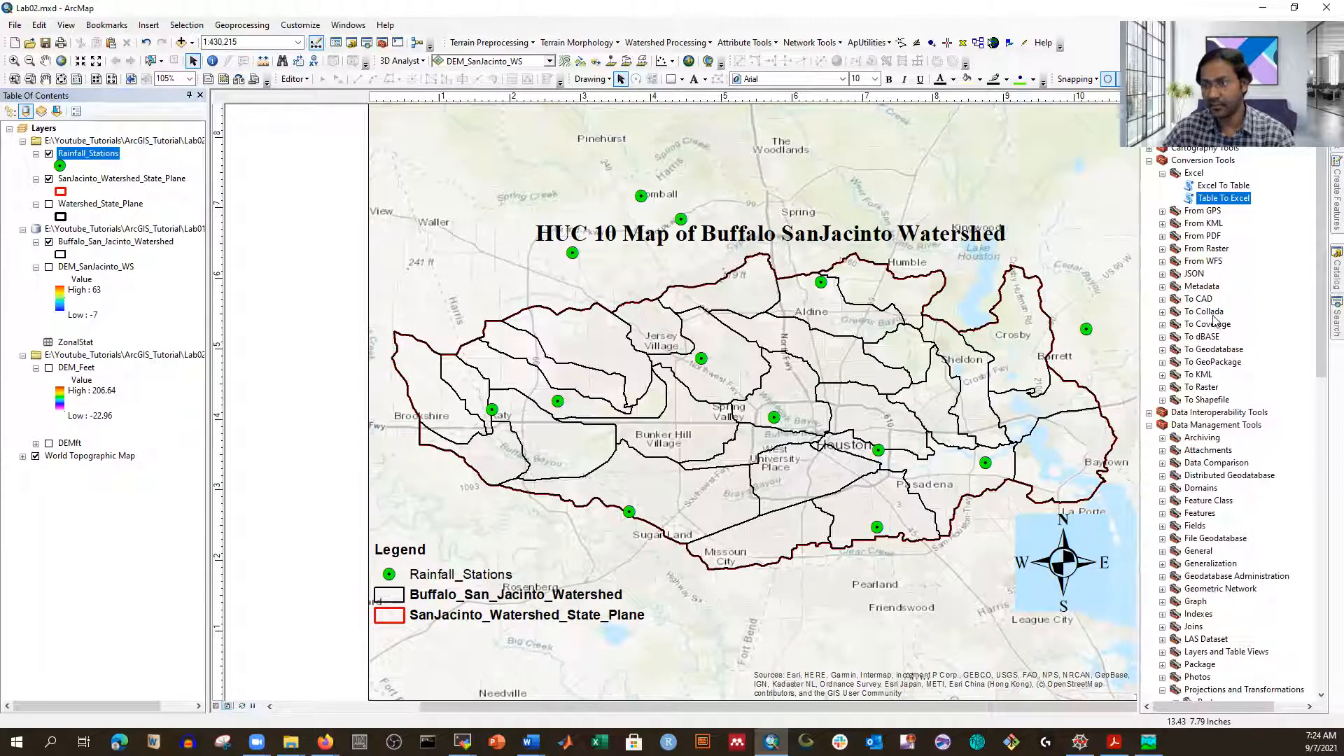
# Step: In the Project tool, project Rainfall_Stations to NAD 1983 State Plane Texas South Central
pyautogui.scroll(-3, 1217, 354)
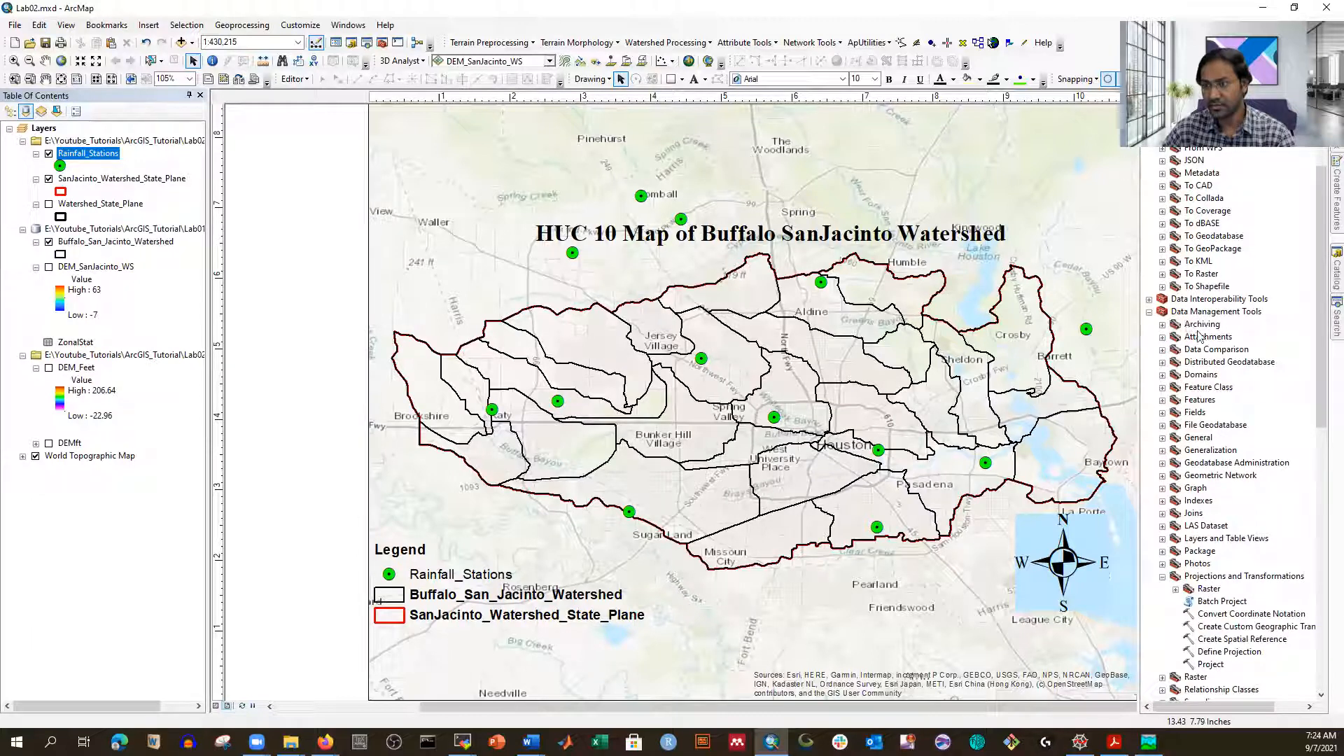
pyautogui.scroll(-5, 1208, 350)
pyautogui.scroll(-1, 1223, 418)
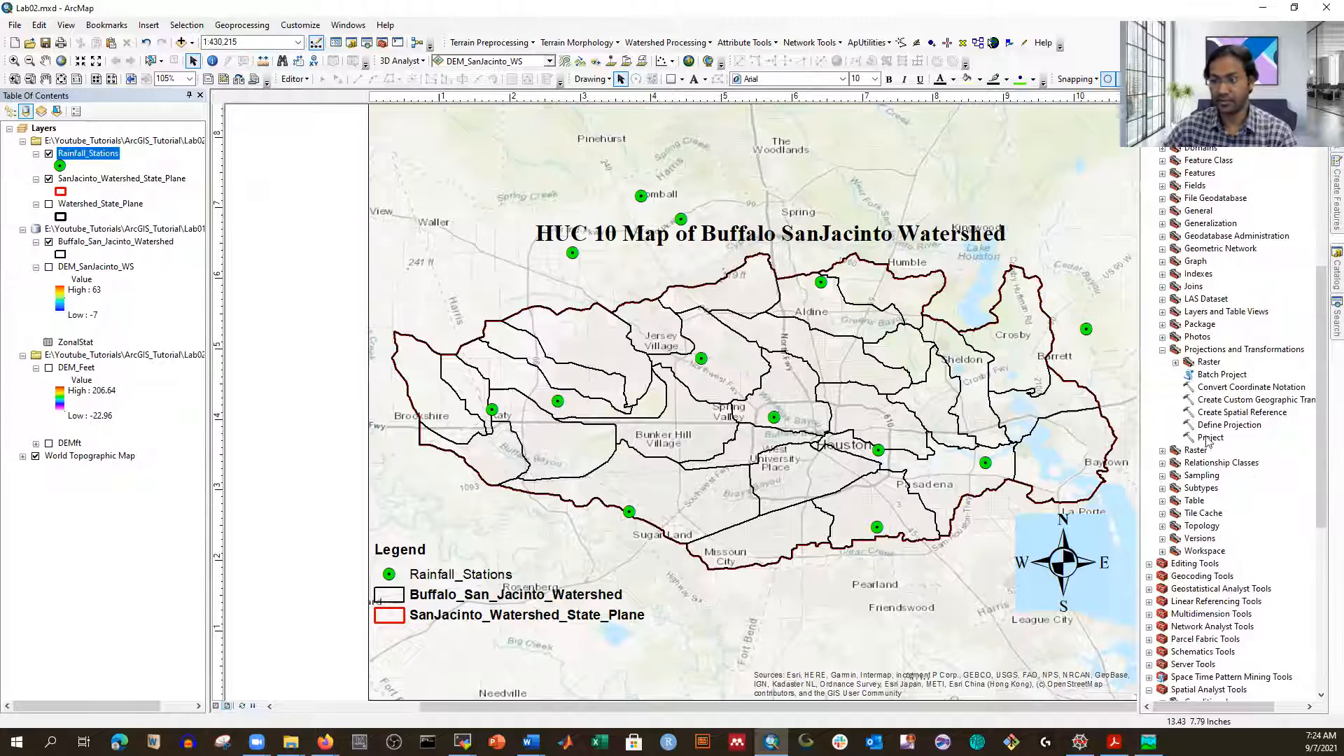
pyautogui.doubleClick(1210, 437)
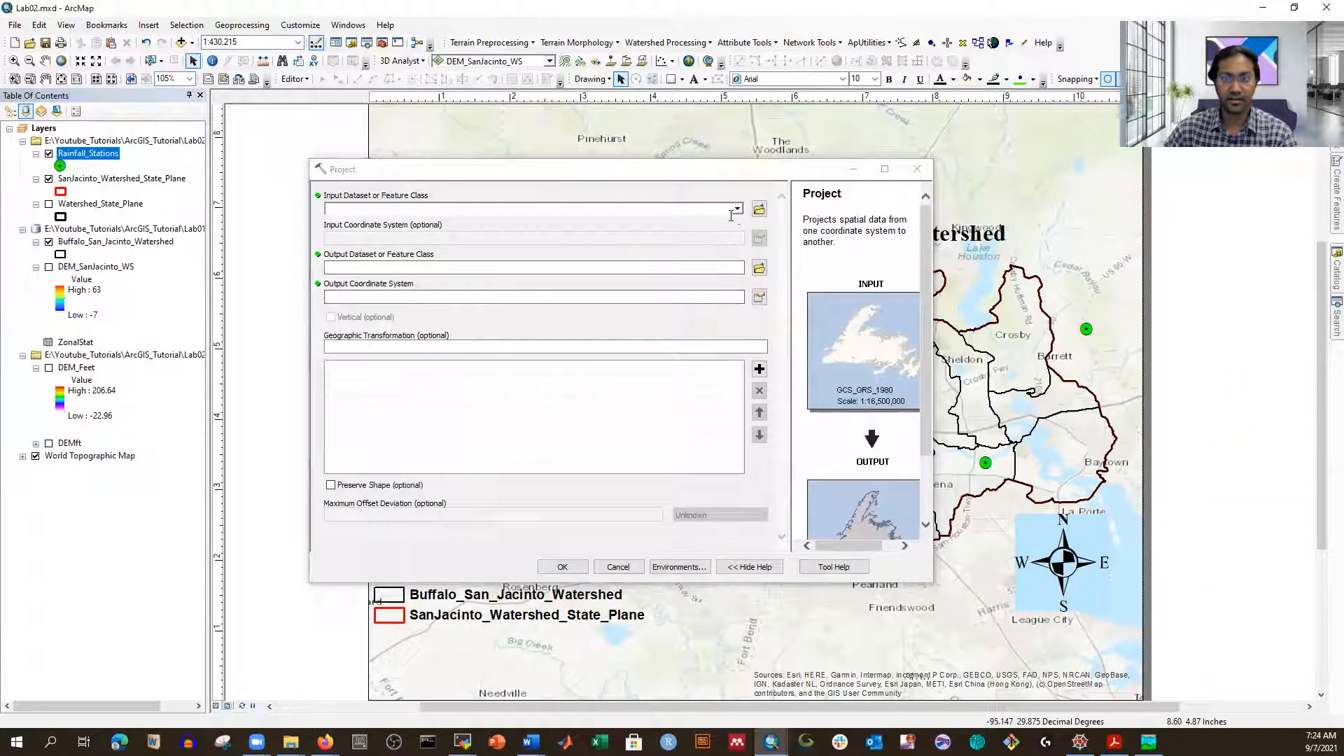
pyautogui.click(612, 207)
pyautogui.click(396, 224)
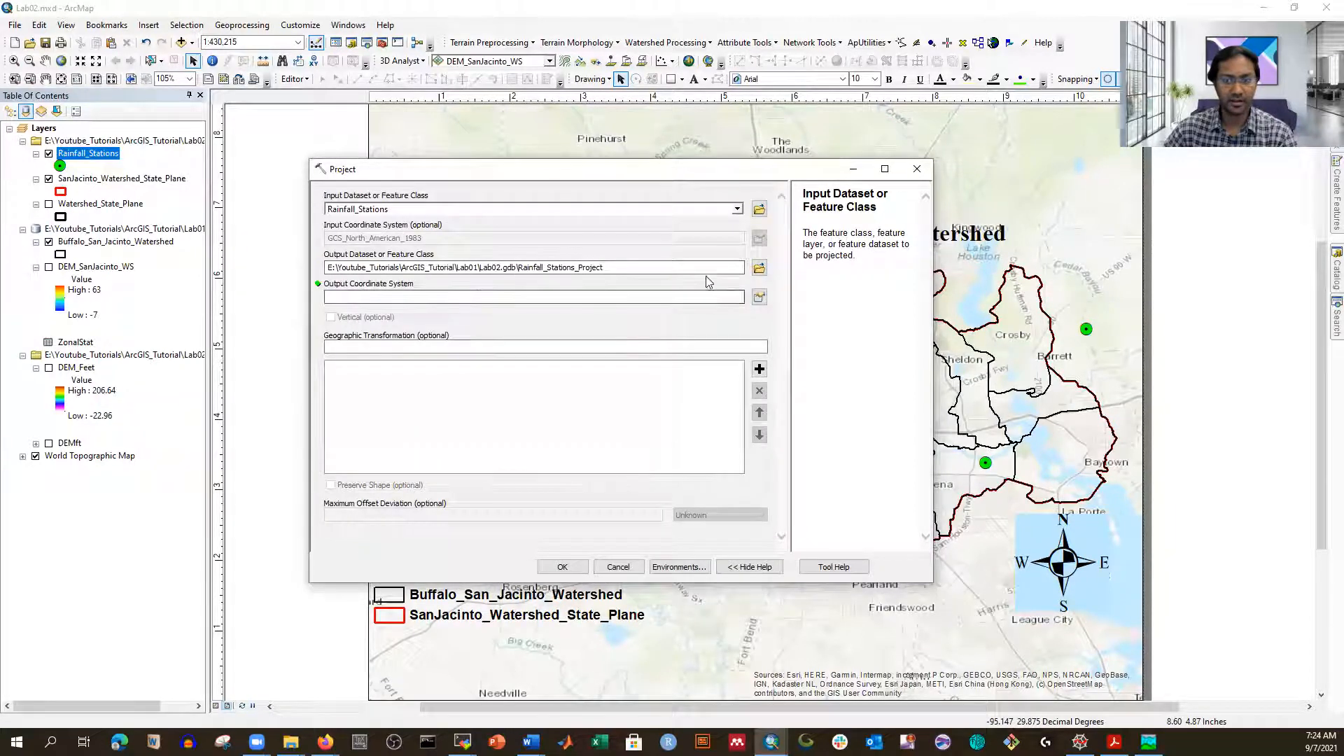
pyautogui.click(759, 297)
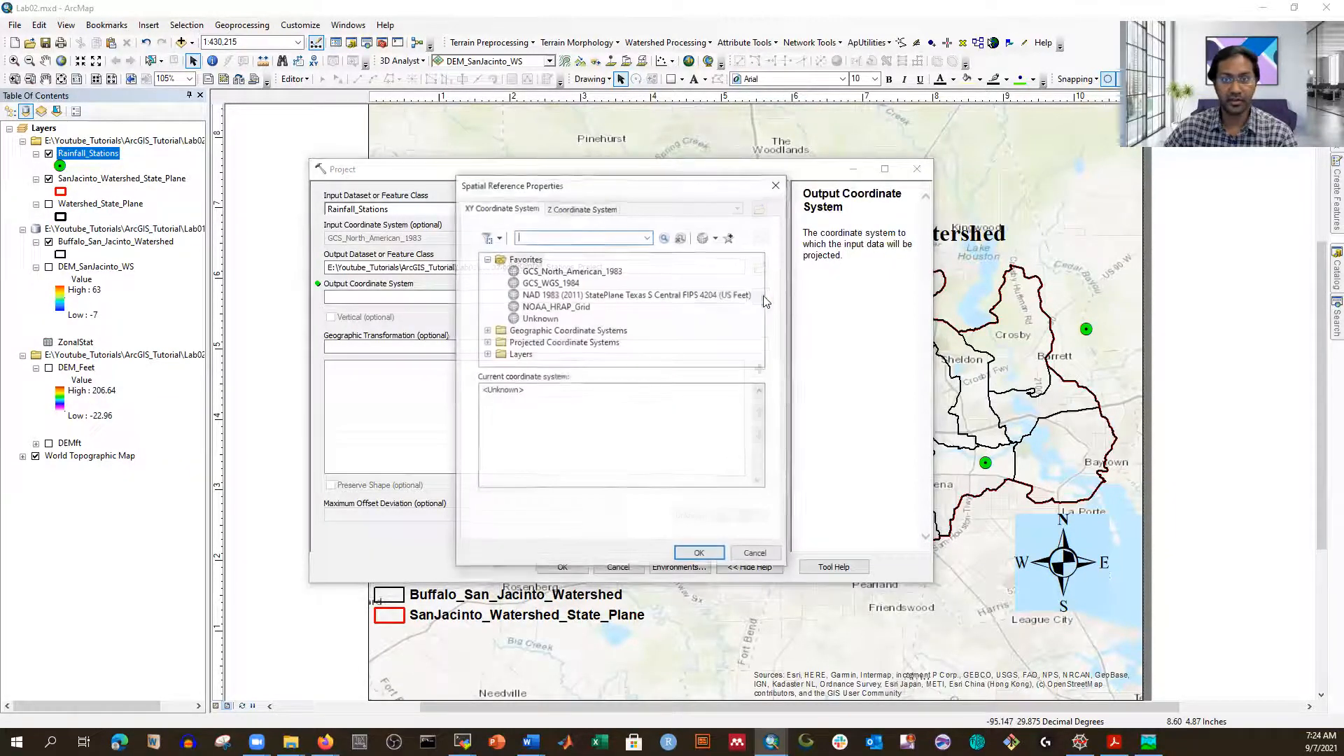
pyautogui.click(607, 297)
pyautogui.click(697, 555)
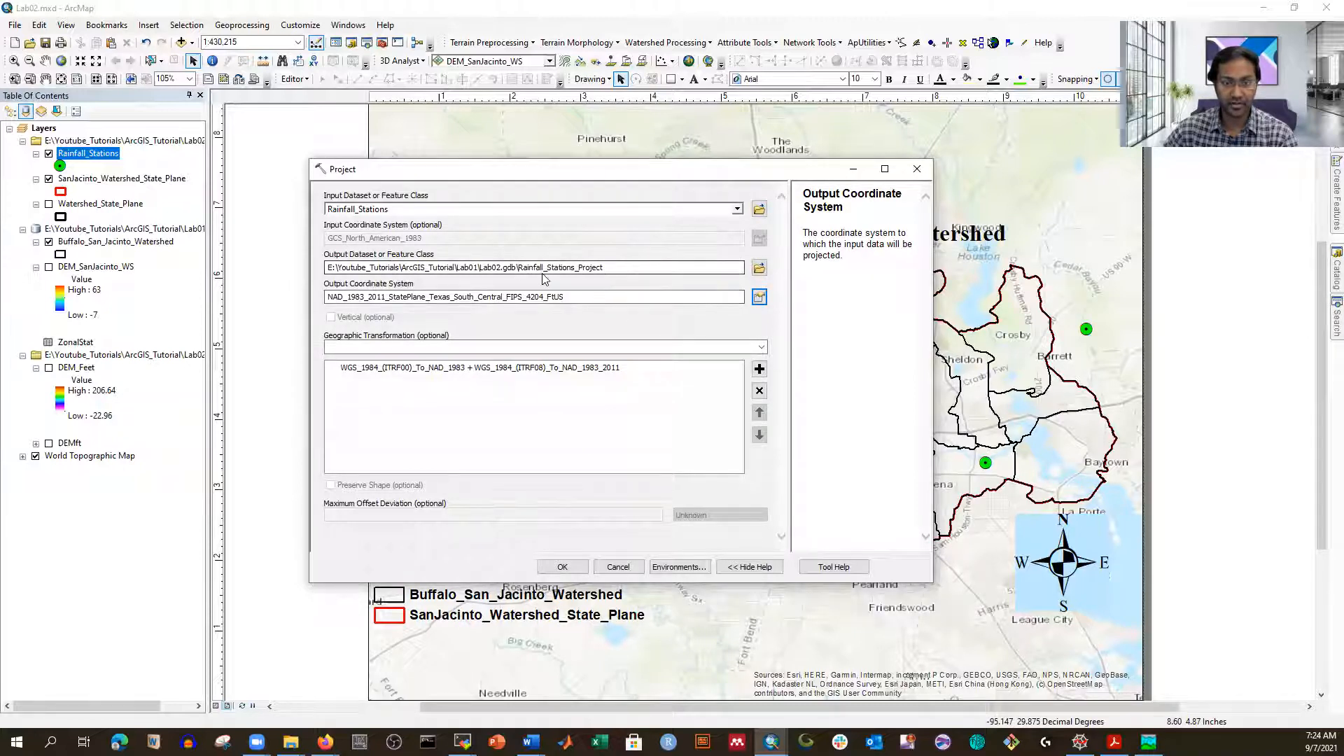
# Step: Name the output Rainfall_Stations_State_Plane and run the projection
pyautogui.click(613, 268)
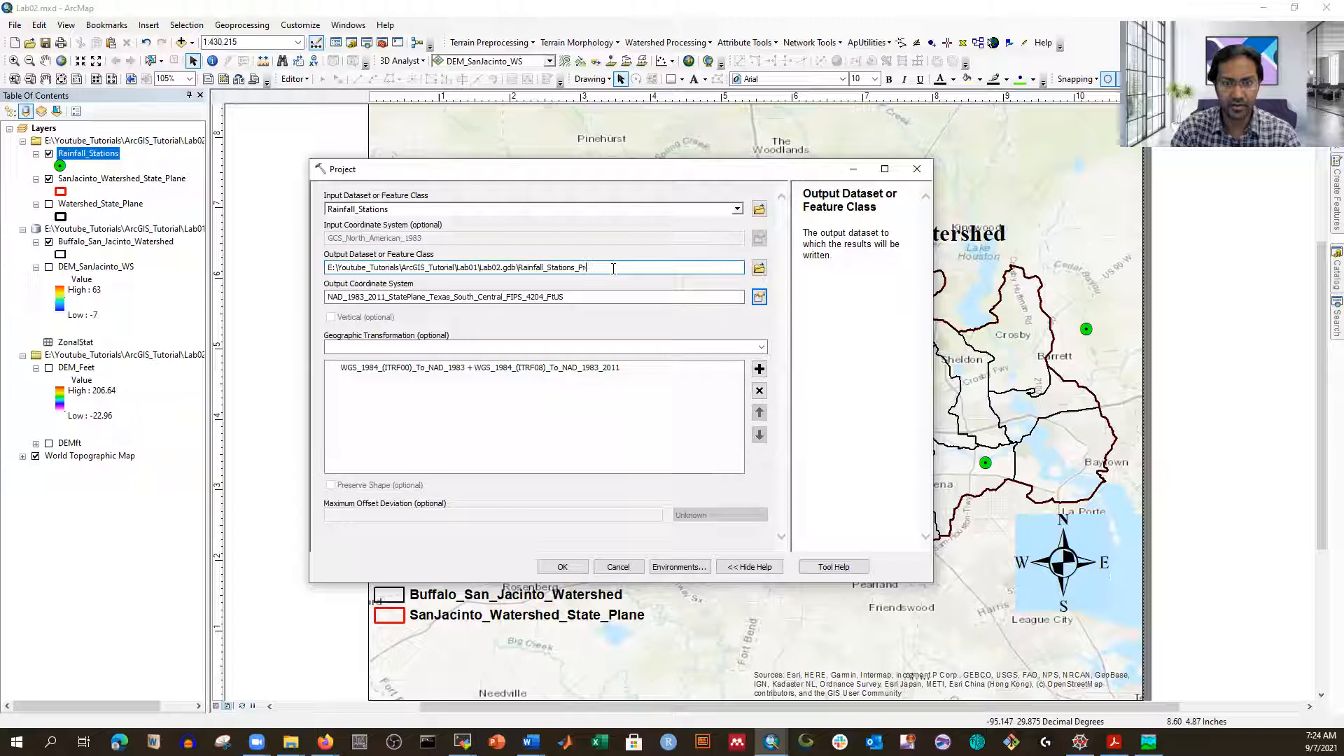
pyautogui.write('Stat')
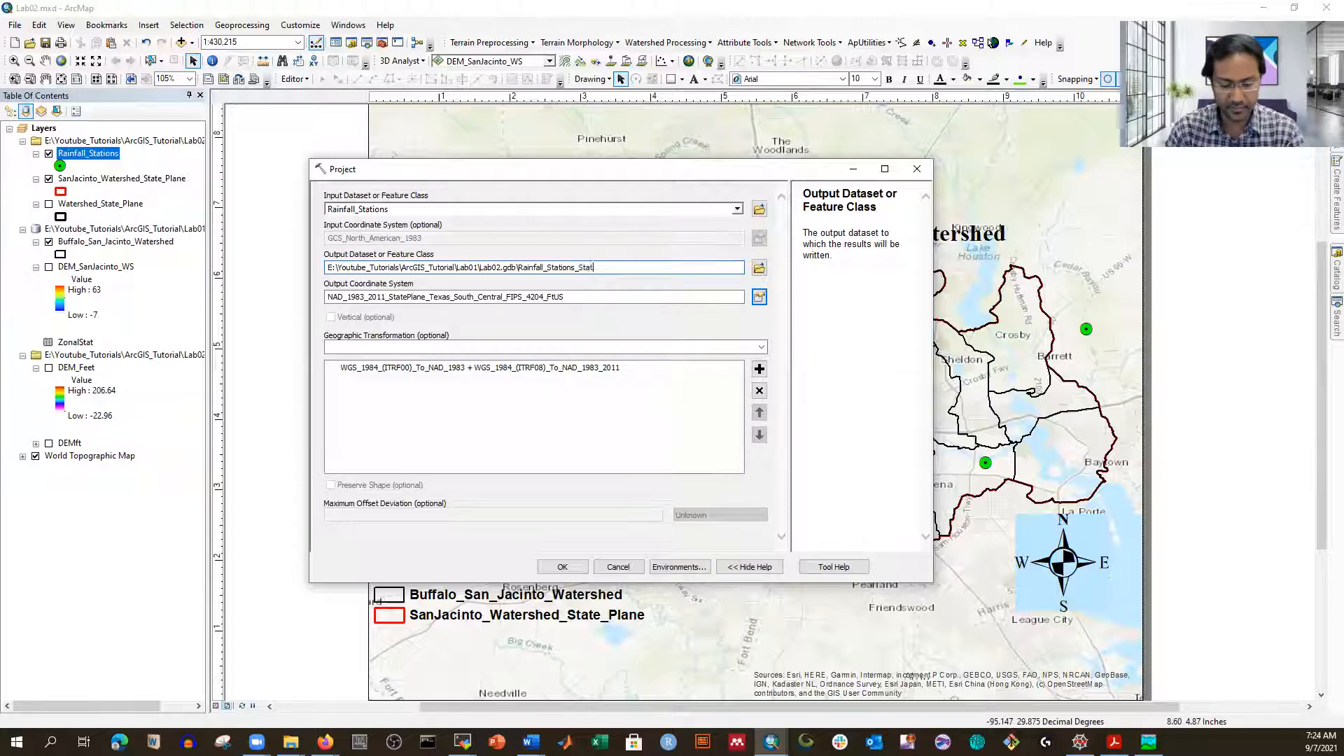
pyautogui.write('e_Plane')
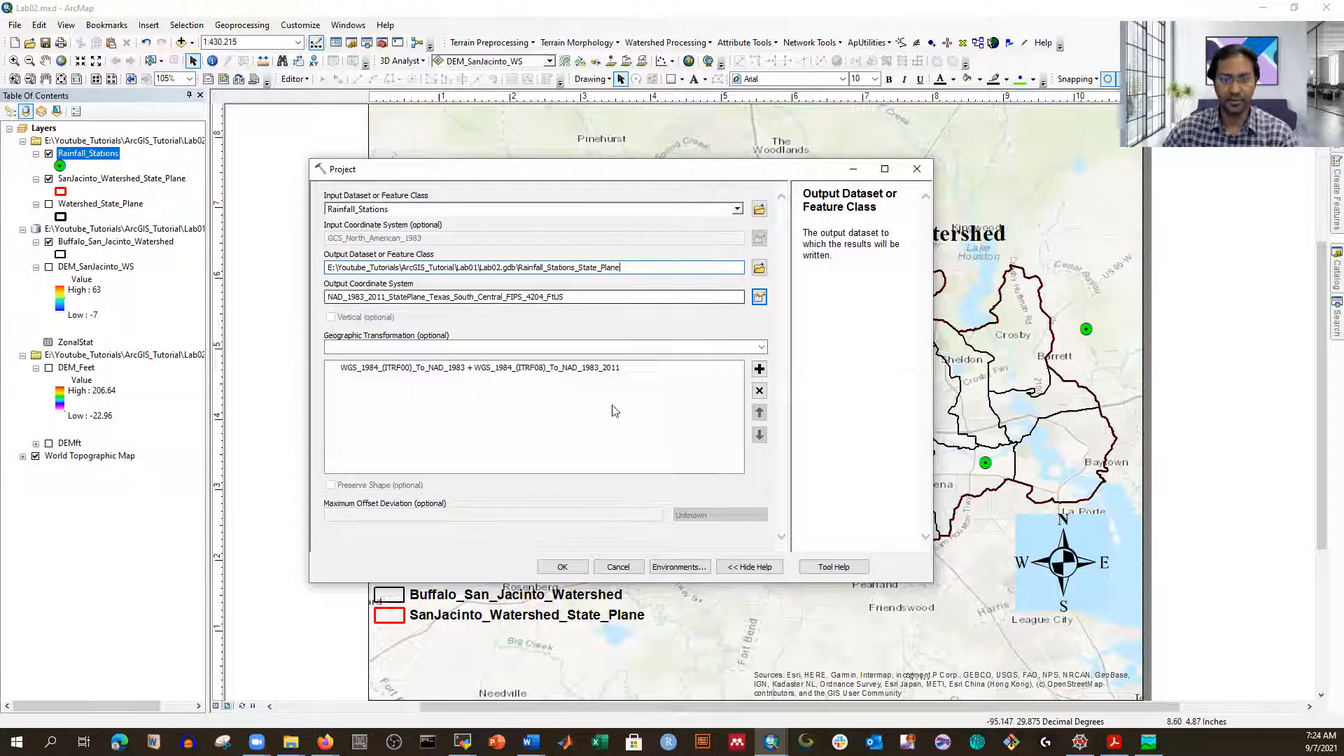
pyautogui.click(565, 566)
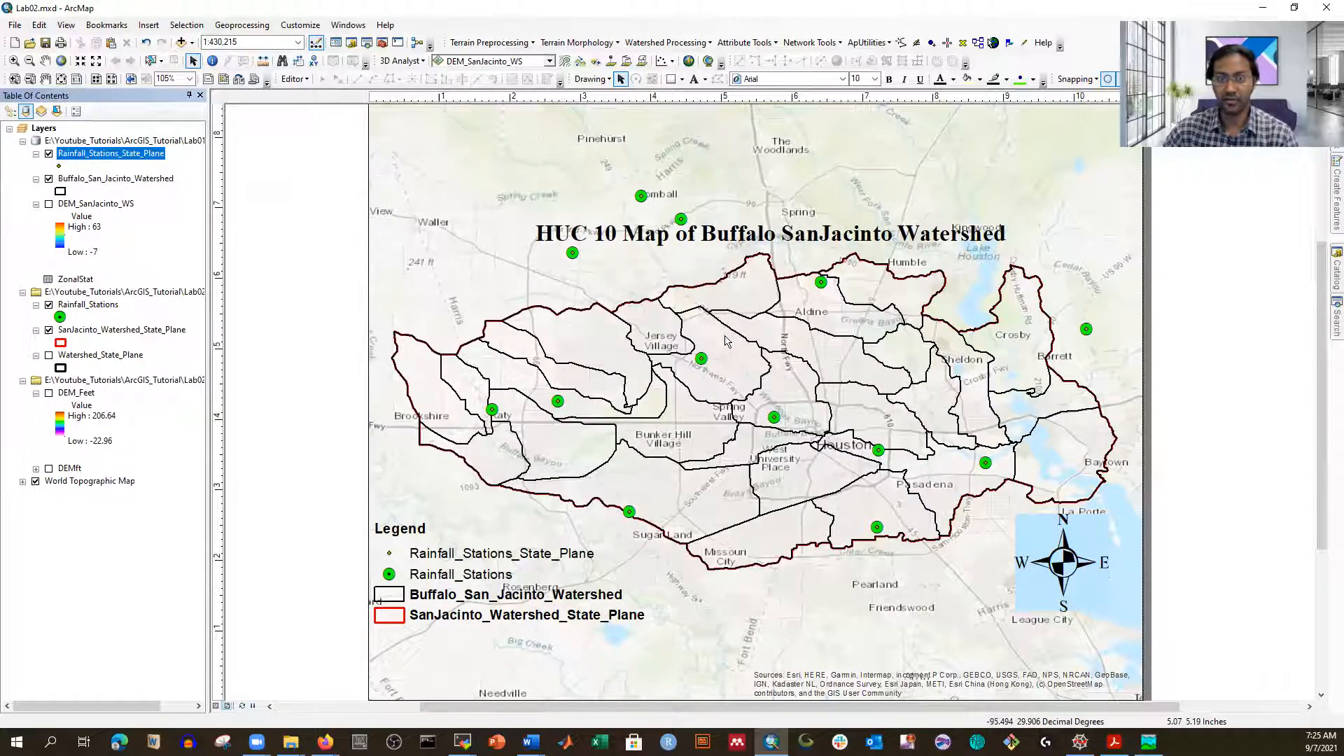
# Step: Remove the Lab02 group layer and give Rainfall_Stations_State_Plane a green size-18 circle symbol
pyautogui.rightClick(83, 291)
pyautogui.click(112, 301)
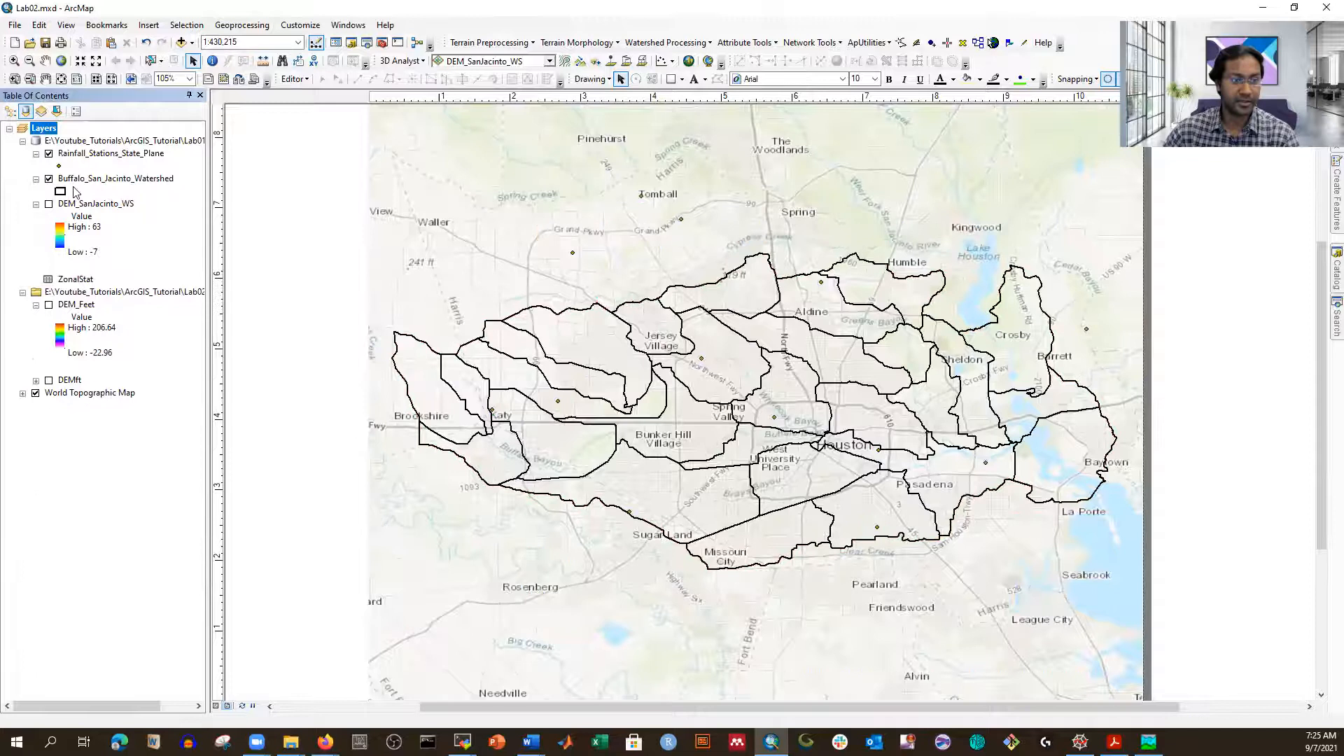
pyautogui.click(59, 166)
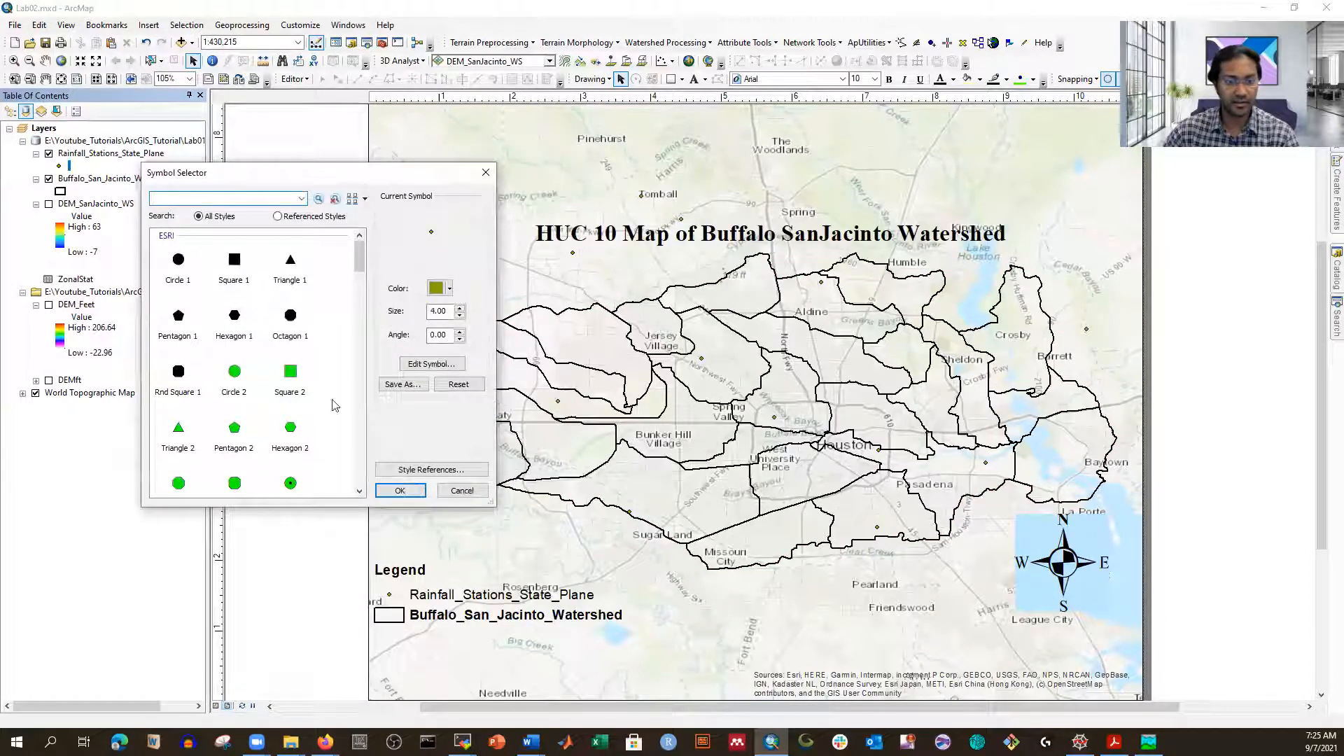
pyautogui.click(290, 483)
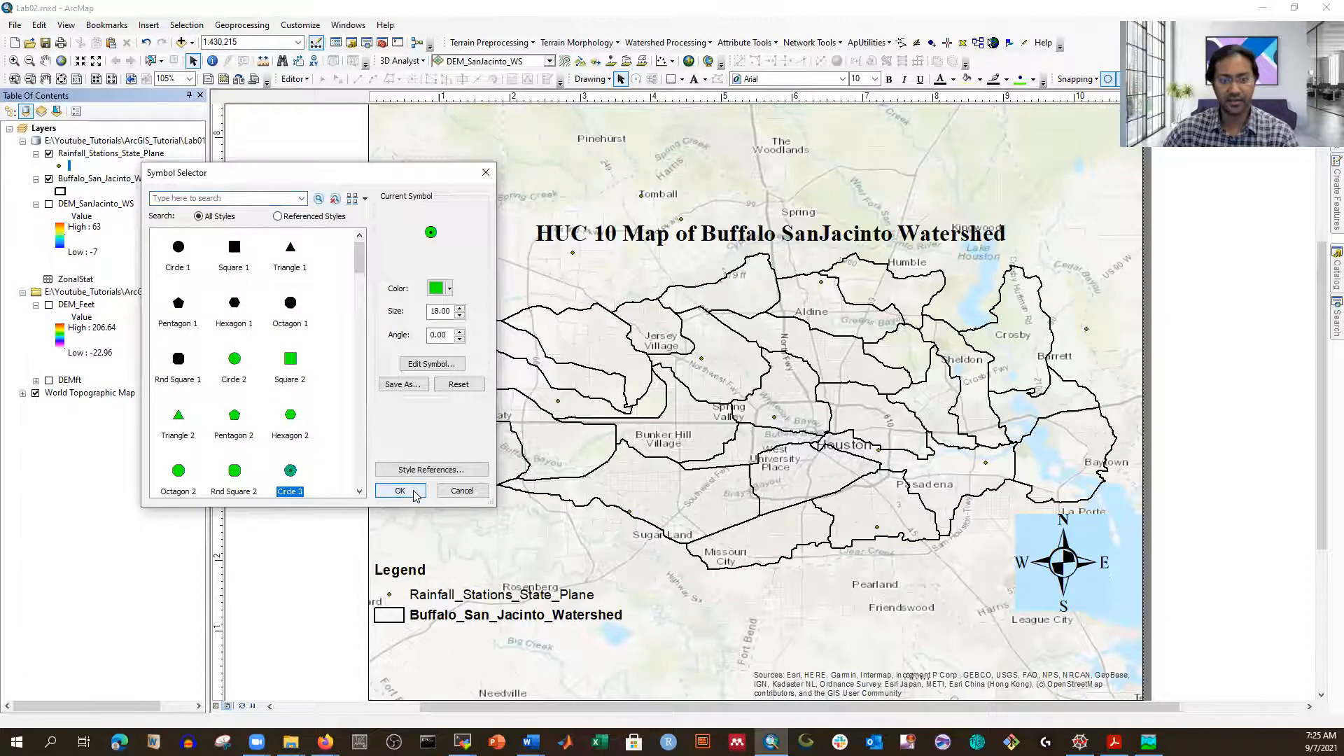
pyautogui.click(400, 490)
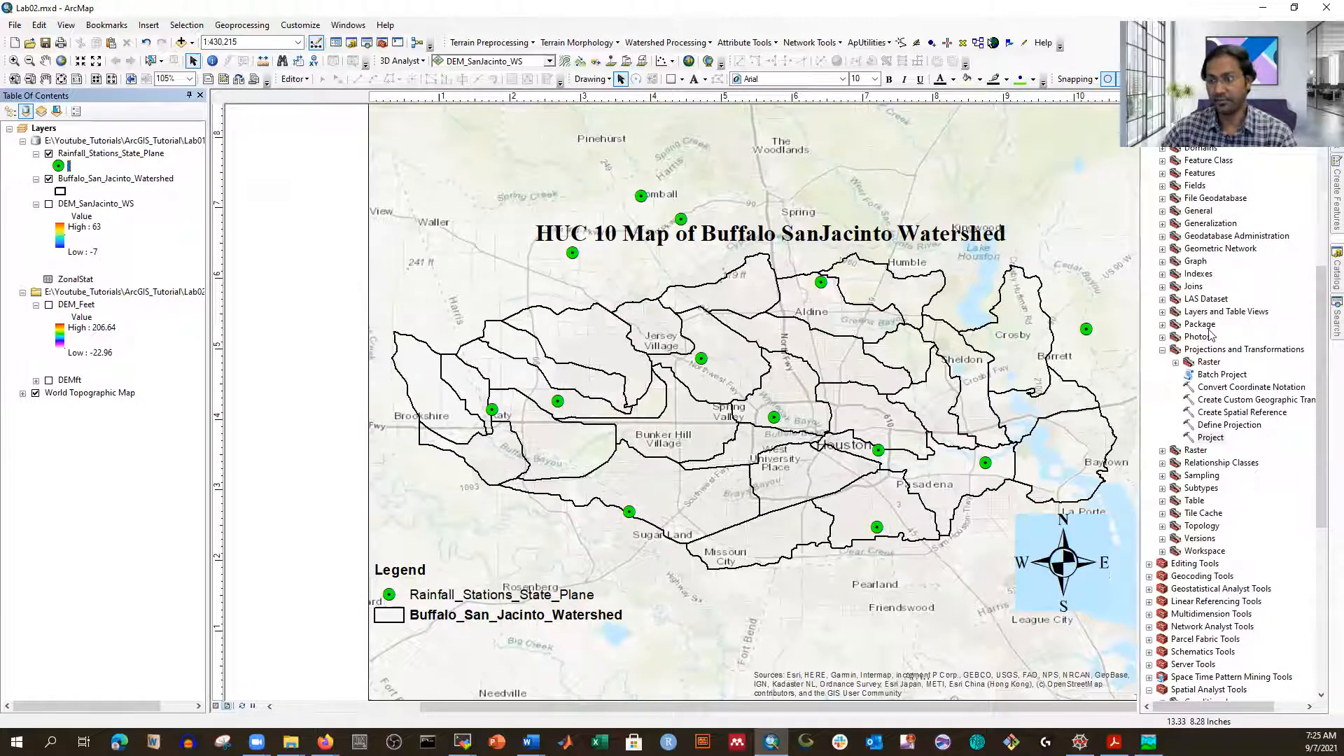
# Step: Launch Create Thiessen Polygons from the Analysis Tools > Proximity toolset in ArcToolbox
pyautogui.scroll(6, 1224, 341)
pyautogui.scroll(4, 1224, 341)
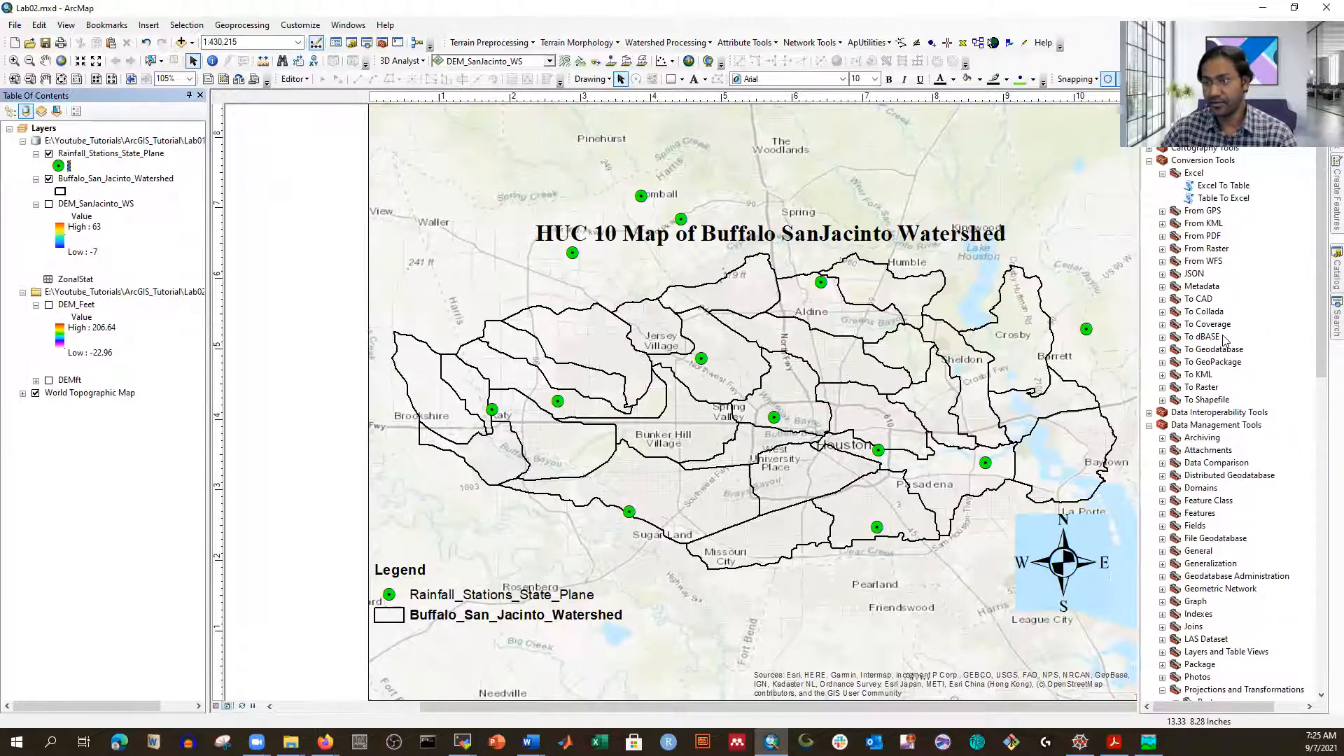
pyautogui.scroll(1, 1223, 341)
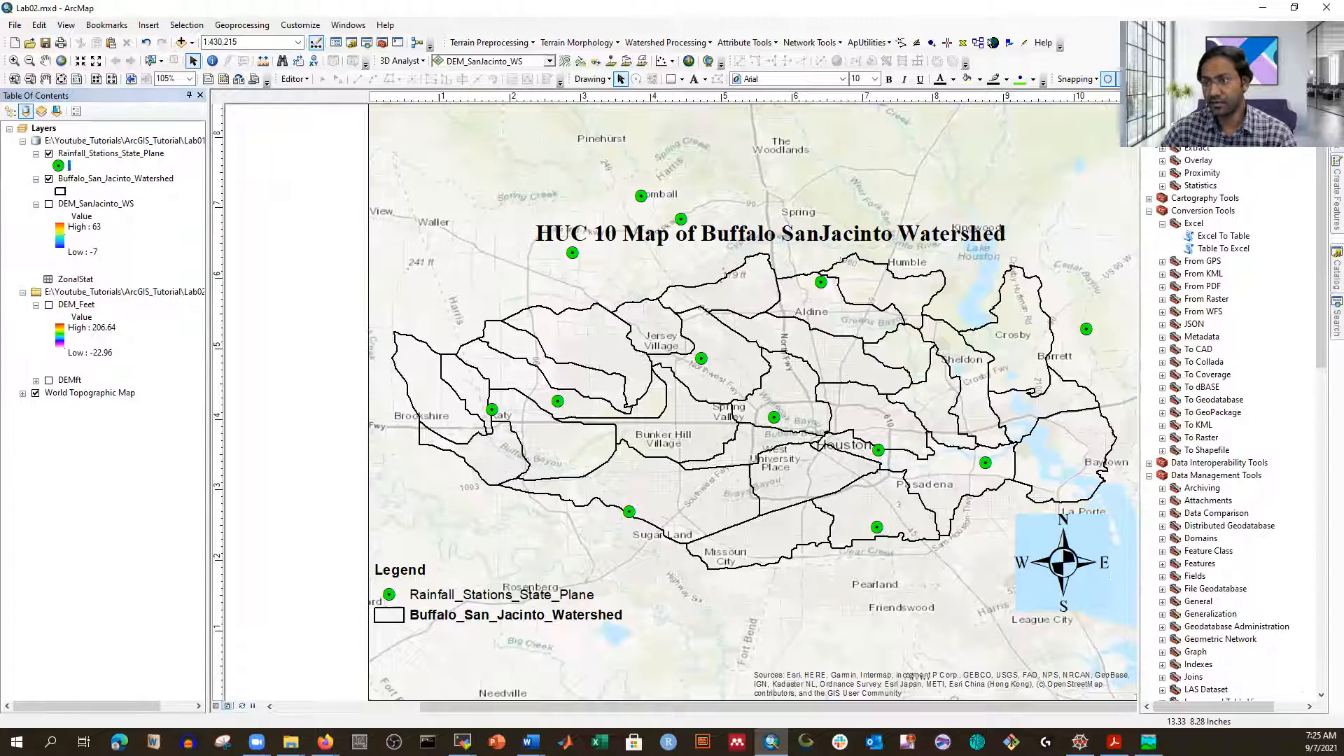
pyautogui.click(1162, 173)
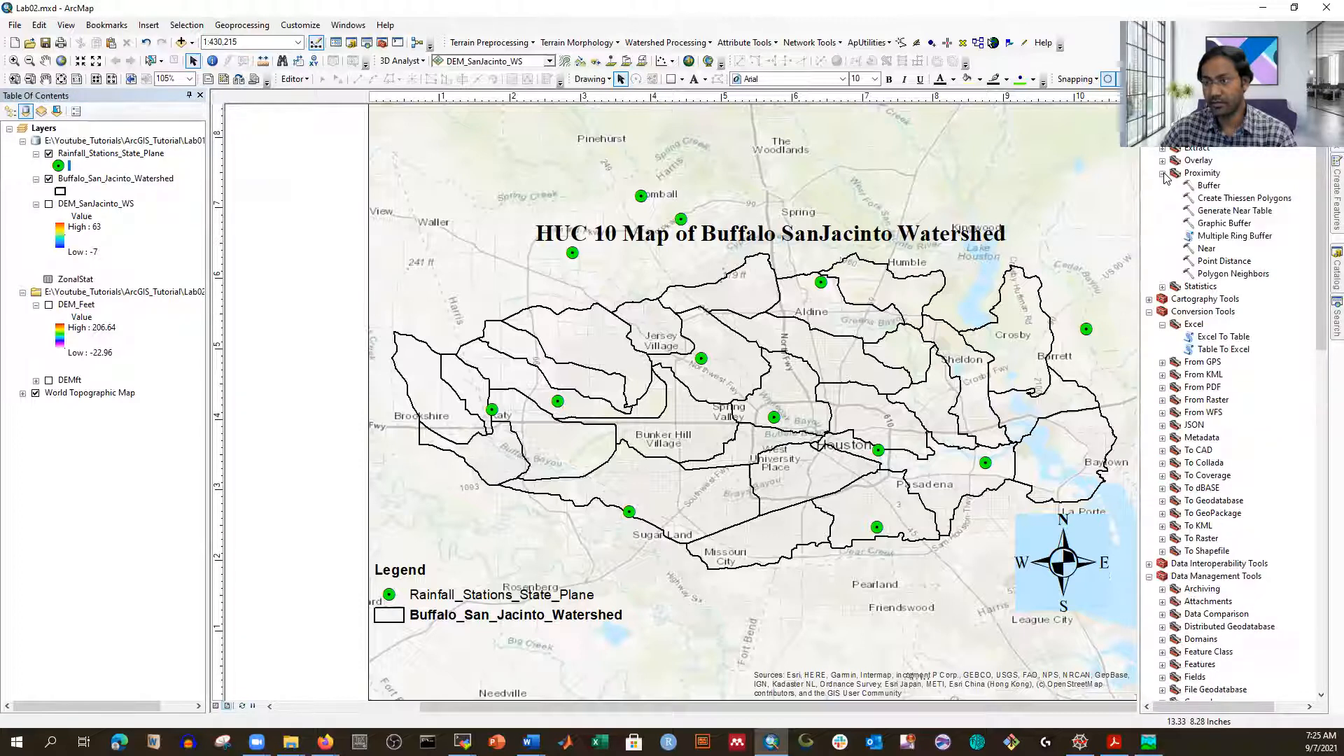
pyautogui.doubleClick(1210, 199)
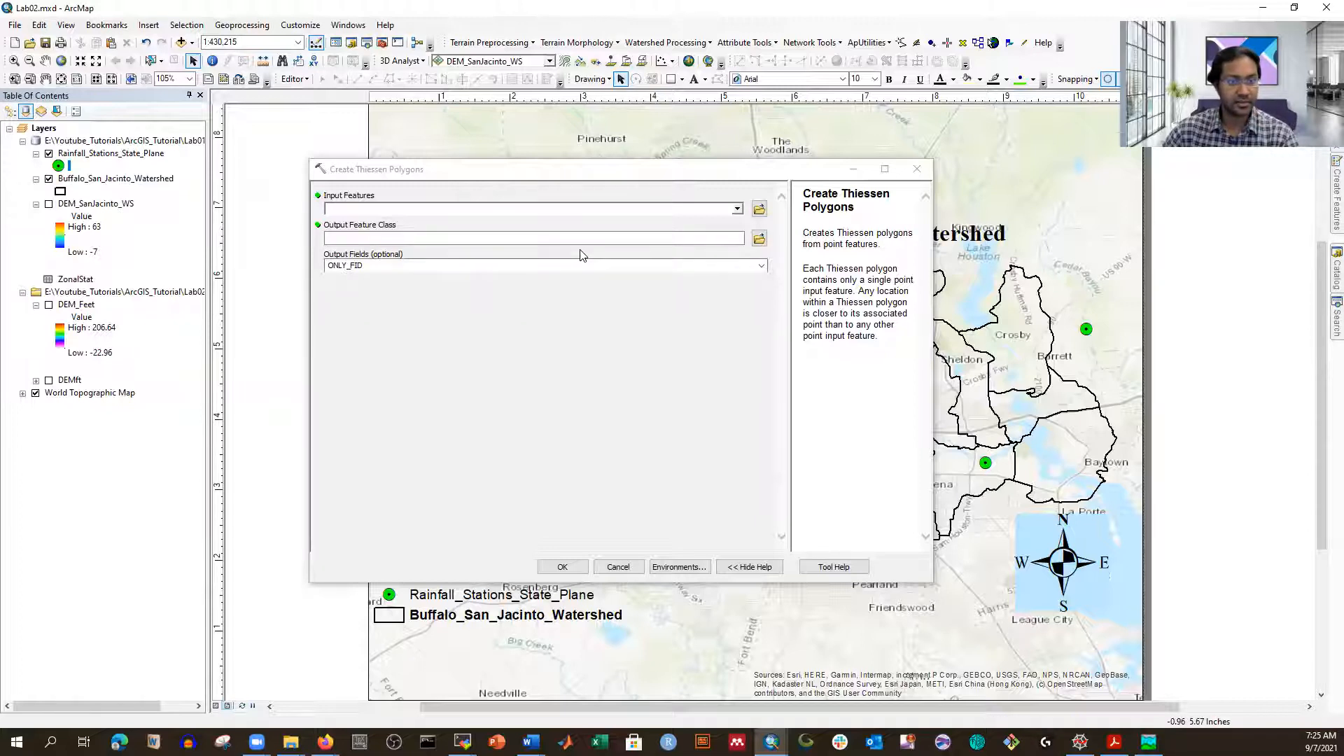
# Step: Use Rainfall_Stations_State_Plane as Thiessen input features and name the output PrecipTheisen
pyautogui.click(737, 208)
pyautogui.click(423, 226)
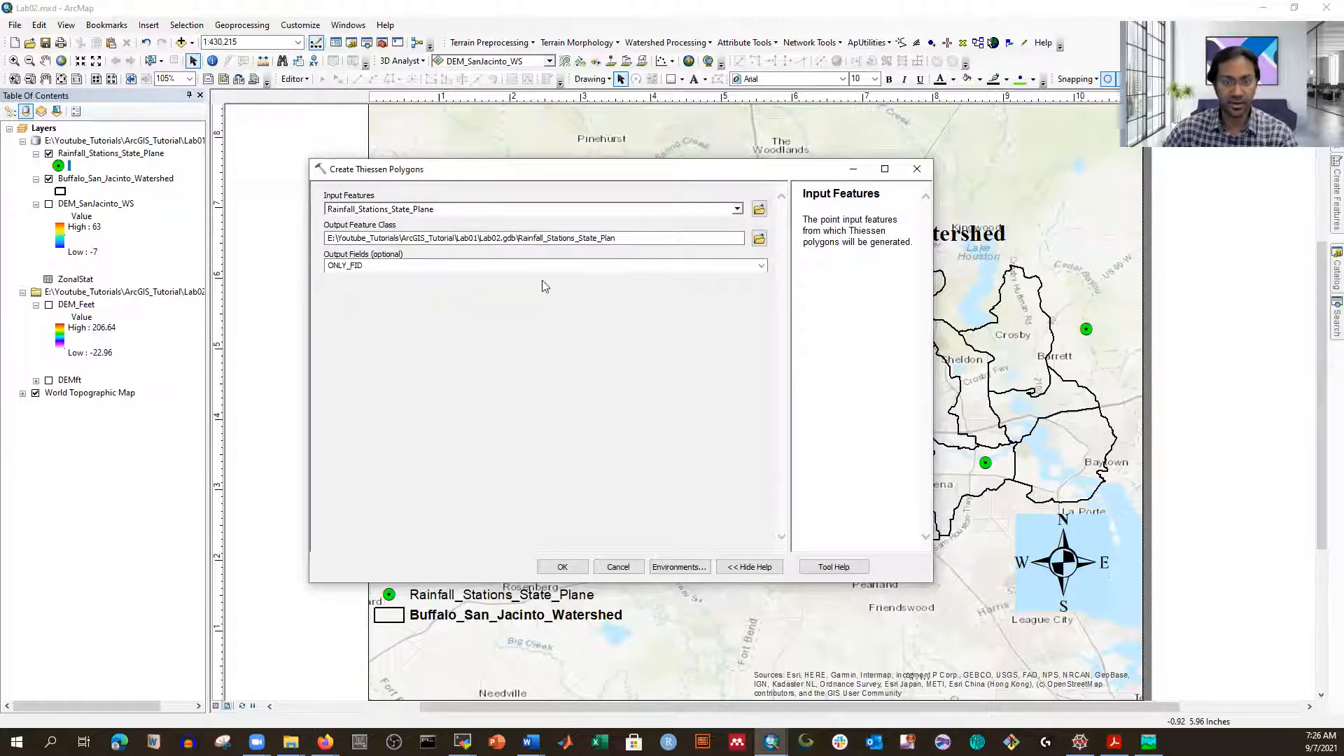
pyautogui.click(498, 238)
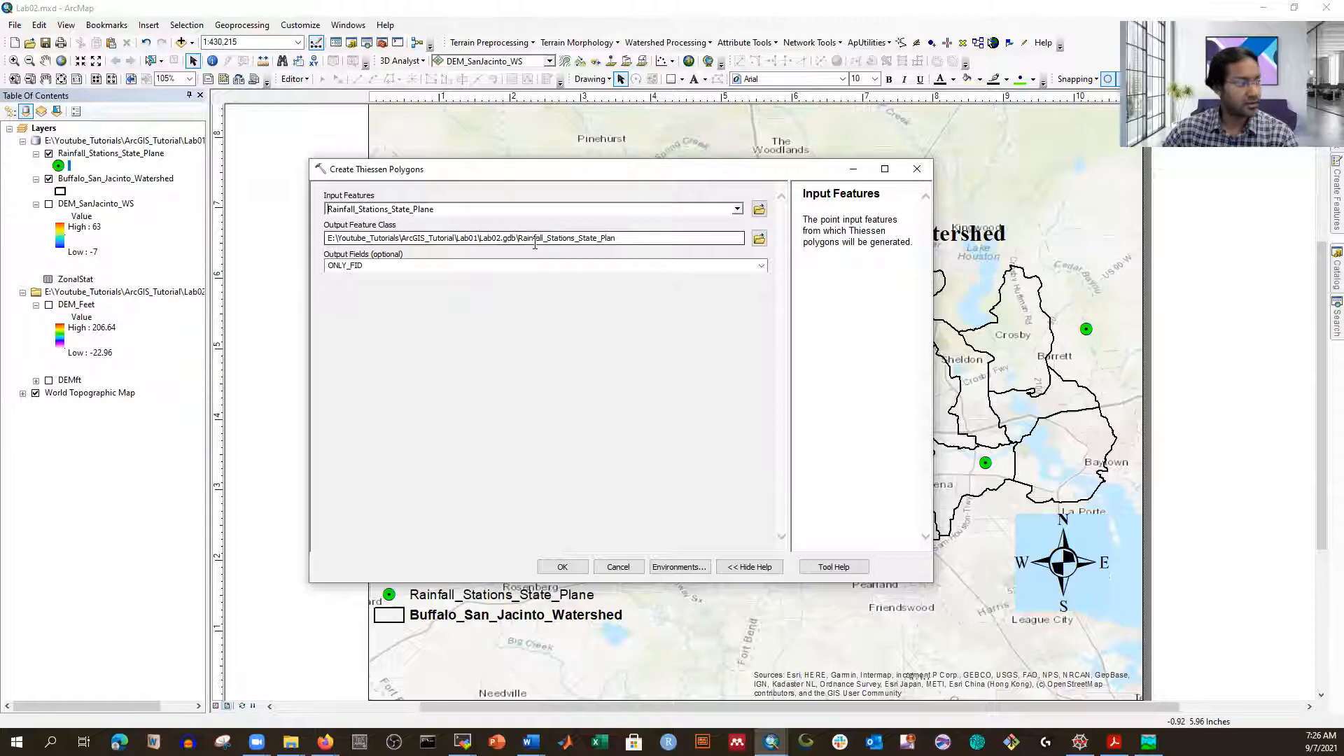
pyautogui.click(580, 238)
pyautogui.press('BackSpace')
pyautogui.press('BackSpace')
pyautogui.press('BackSpace')
pyautogui.press('BackSpace')
pyautogui.press('BackSpace')
pyautogui.press('BackSpace')
pyautogui.press('BackSpace')
pyautogui.press('BackSpace')
pyautogui.press('BackSpace')
pyautogui.press('BackSpace')
pyautogui.press('BackSpace')
pyautogui.press('BackSpace')
pyautogui.press('BackSpace')
pyautogui.press('BackSpace')
pyautogui.press('BackSpace')
pyautogui.press('BackSpace')
pyautogui.press('BackSpace')
pyautogui.press('BackSpace')
pyautogui.press('BackSpace')
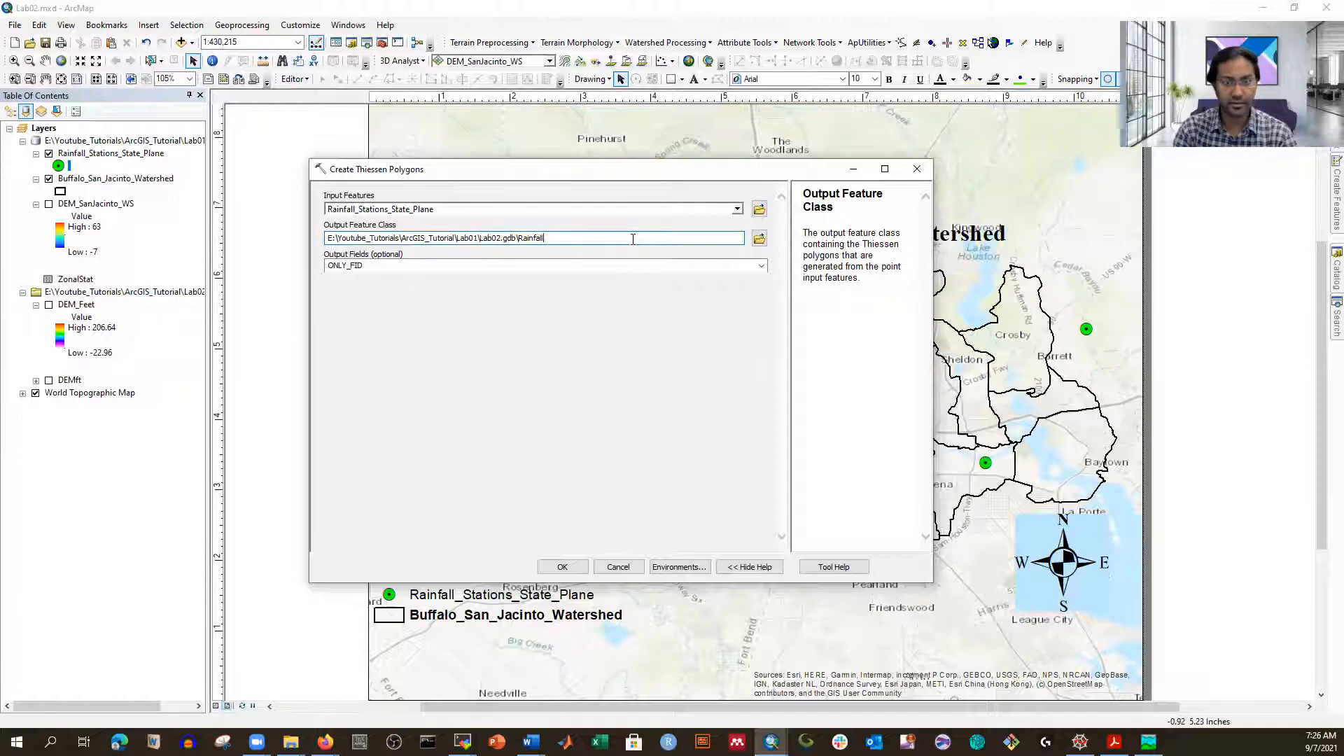
pyautogui.press('BackSpace')
pyautogui.write('Precip')
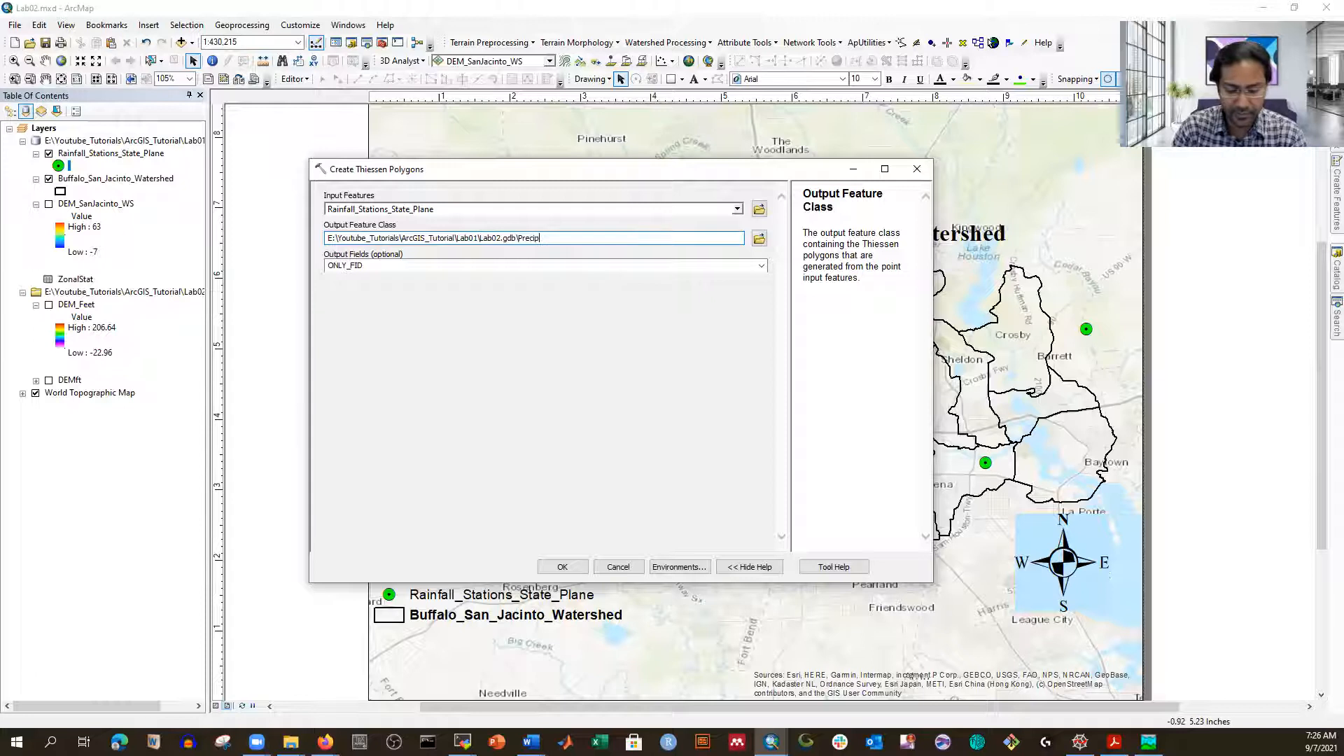
pyautogui.write('Theisen')
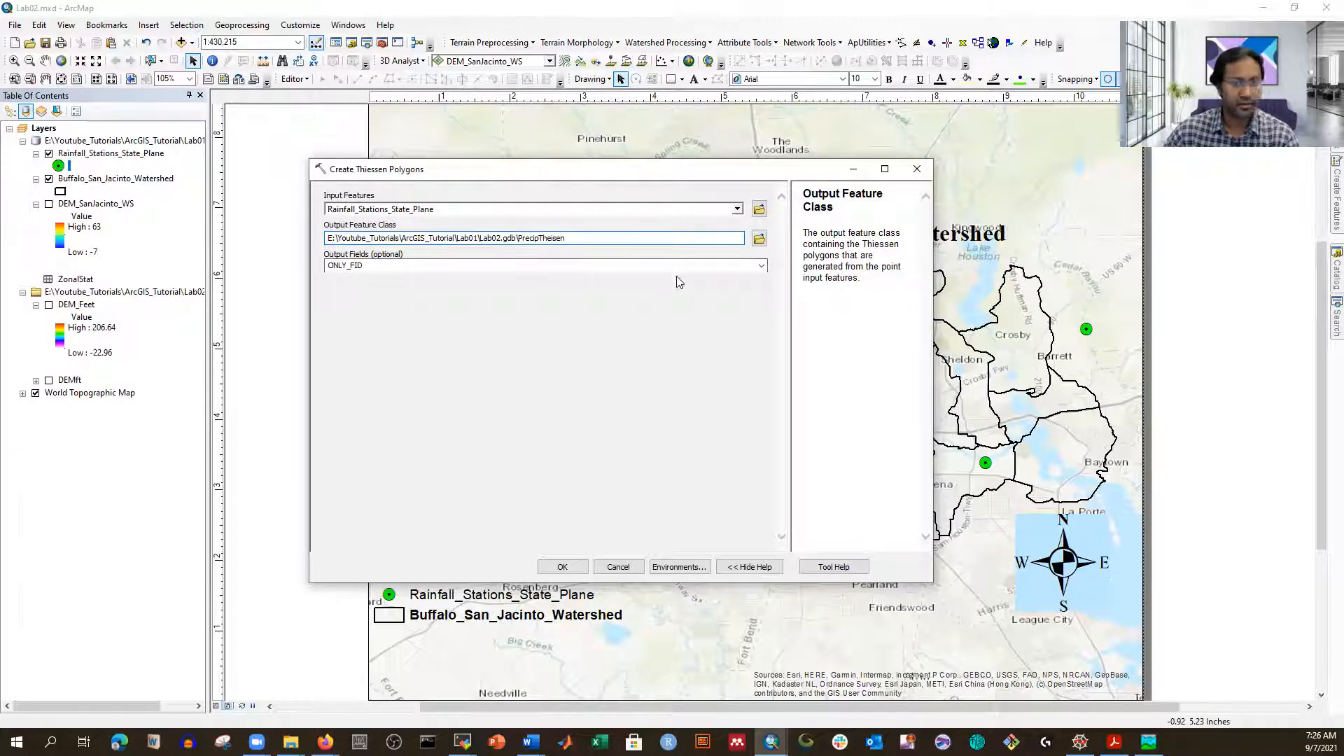
# Step: Set Output Fields to ALL and bring up the tool's Environment Settings
pyautogui.click(765, 270)
pyautogui.click(765, 270)
pyautogui.click(336, 288)
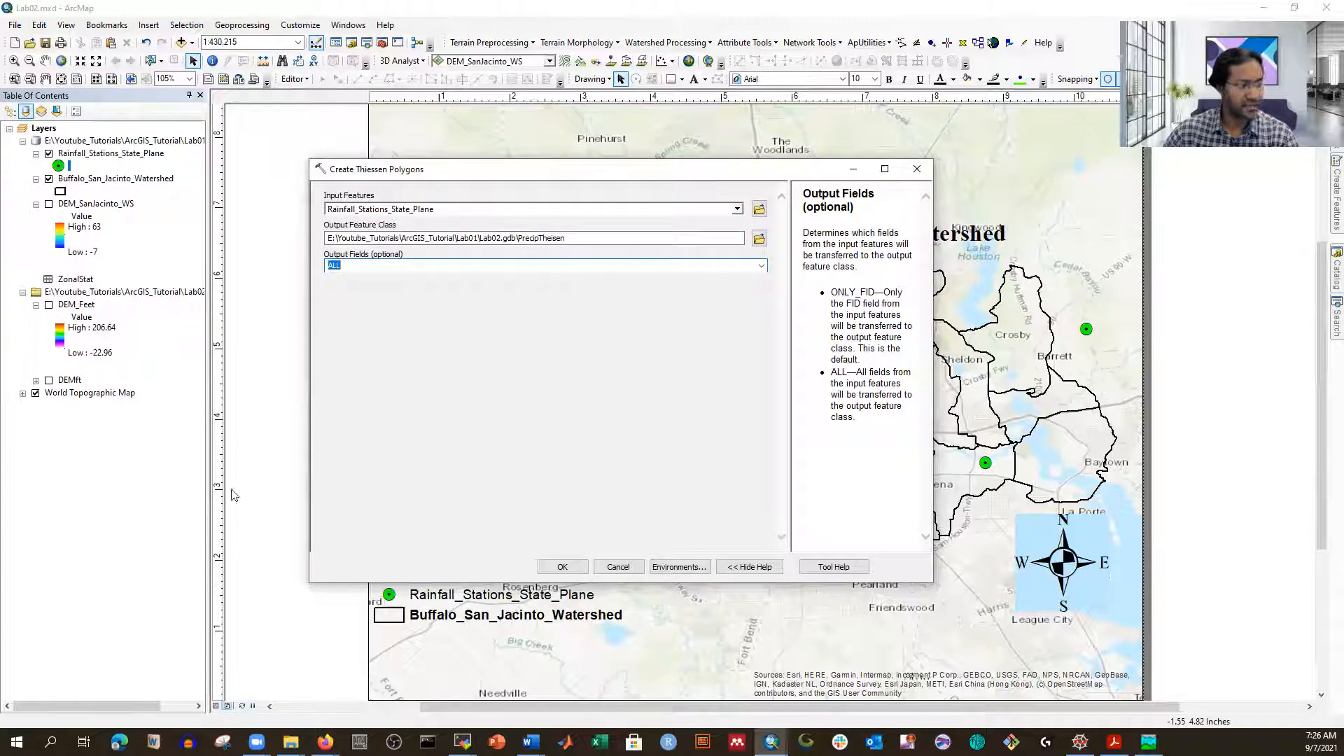
pyautogui.click(676, 568)
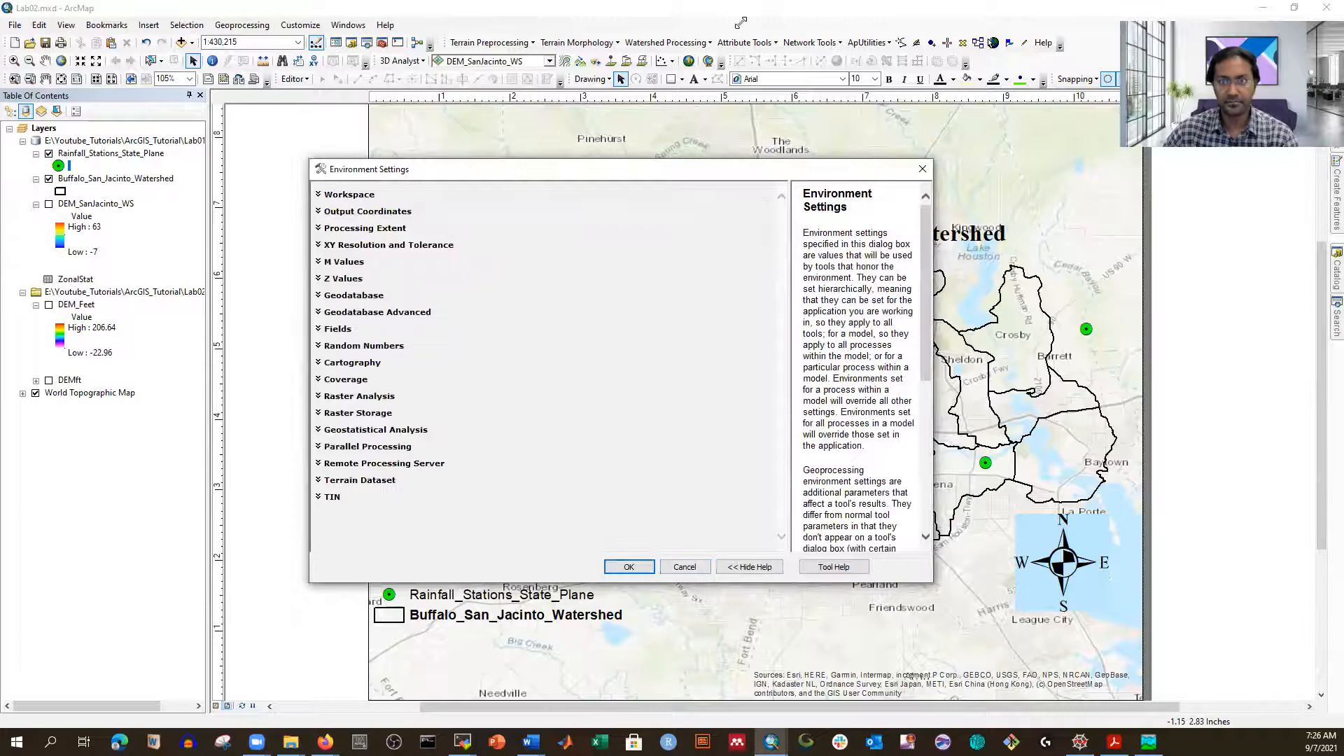
# Step: Close Environment Settings and run Create Thiessen Polygons to generate PrecipTheisen
pyautogui.click(789, 13)
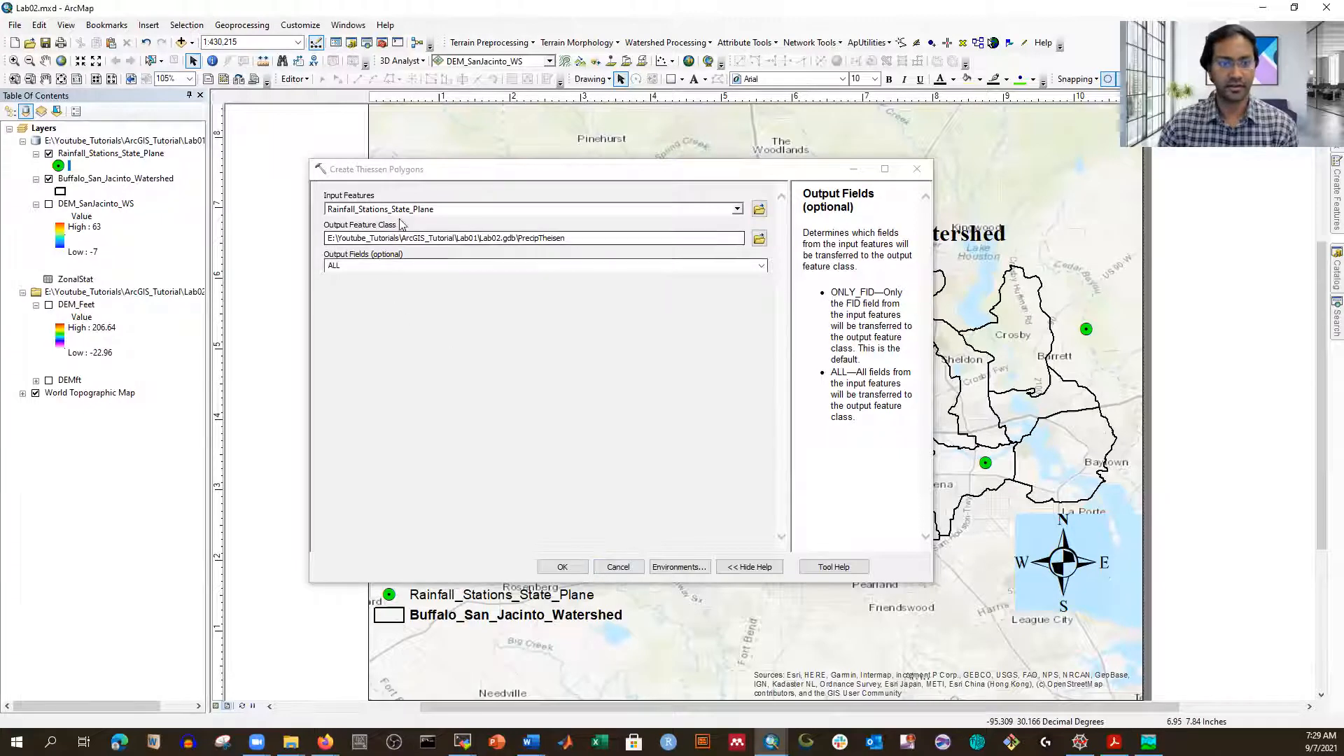
pyautogui.click(566, 568)
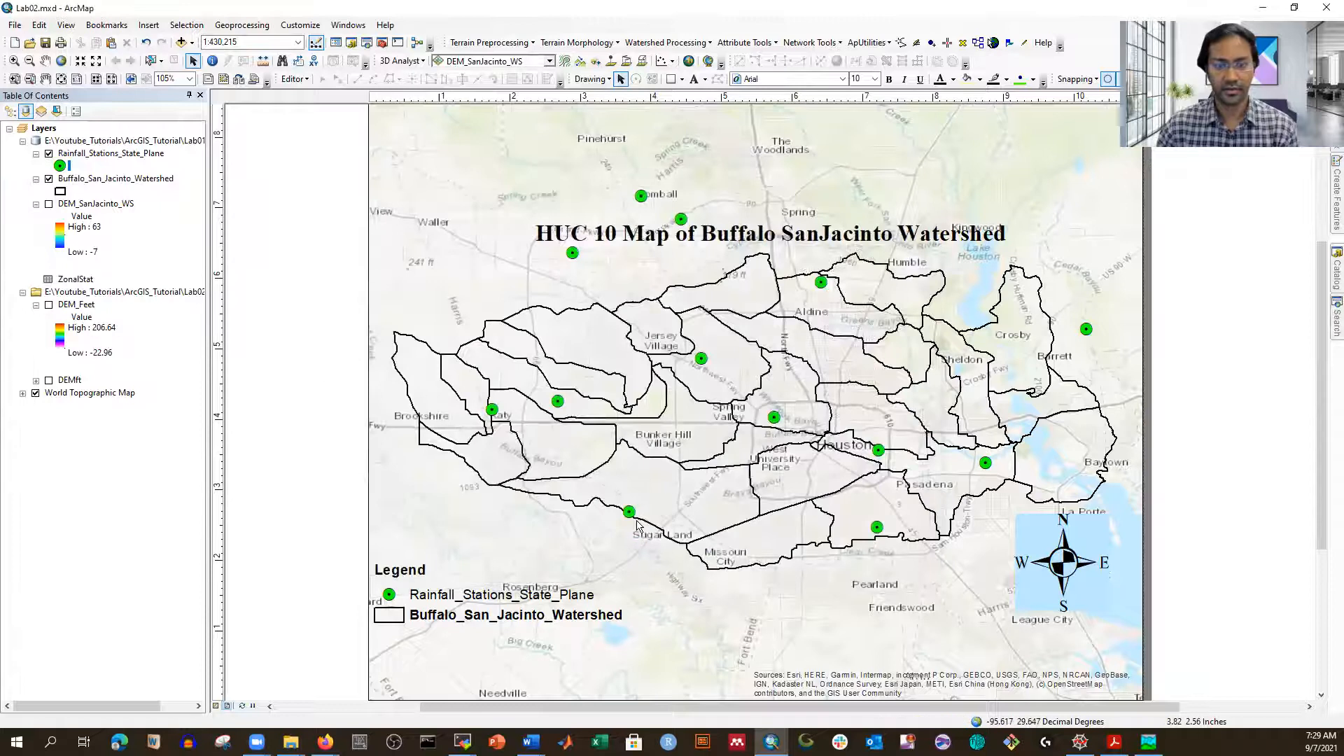